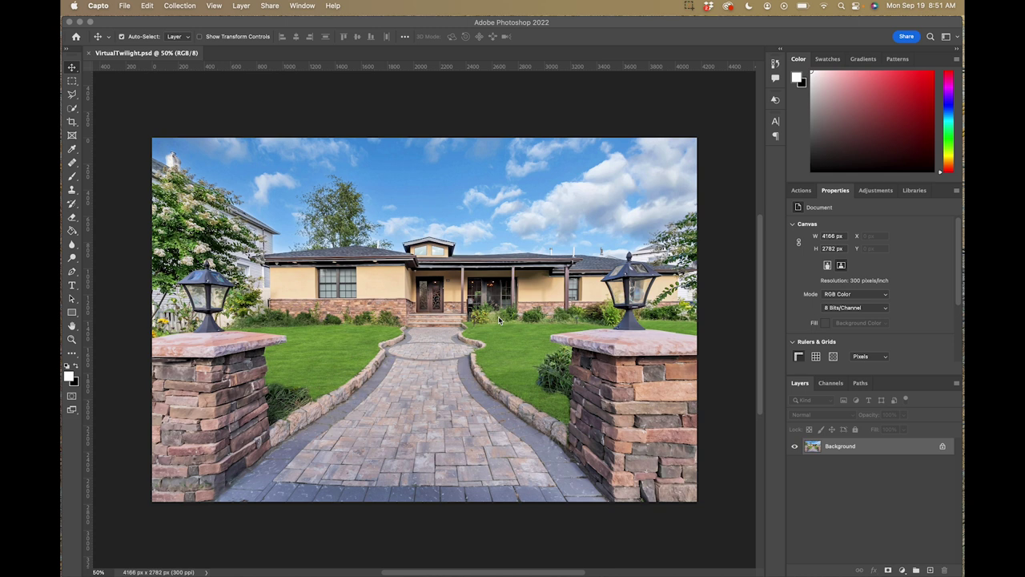
Step: Select the left-hand pane of the double window on the house's left wing with the Polygonal Lasso tool
scroll(428, 317, up, 2)
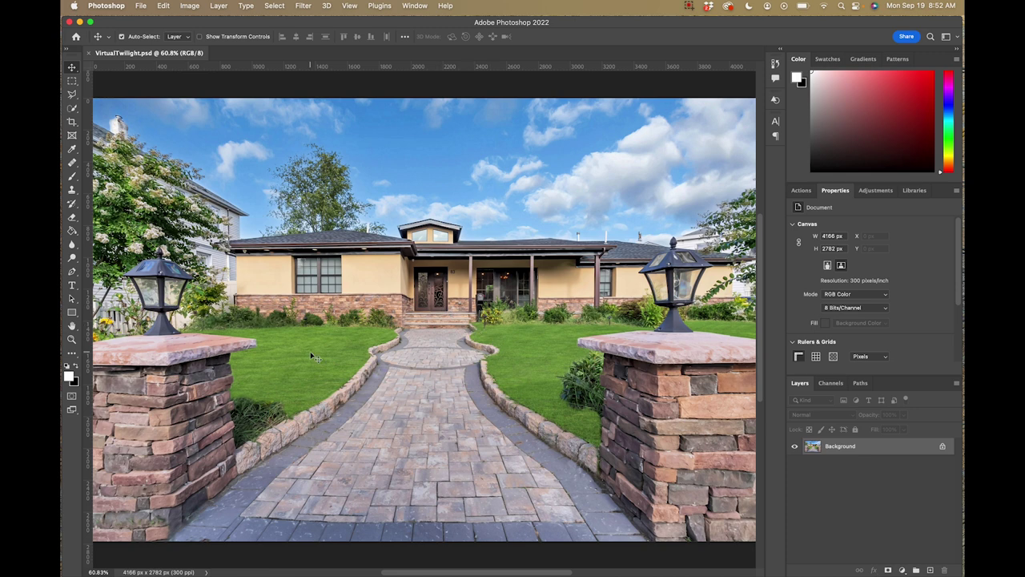
key(z)
drag(292, 266, 360, 311)
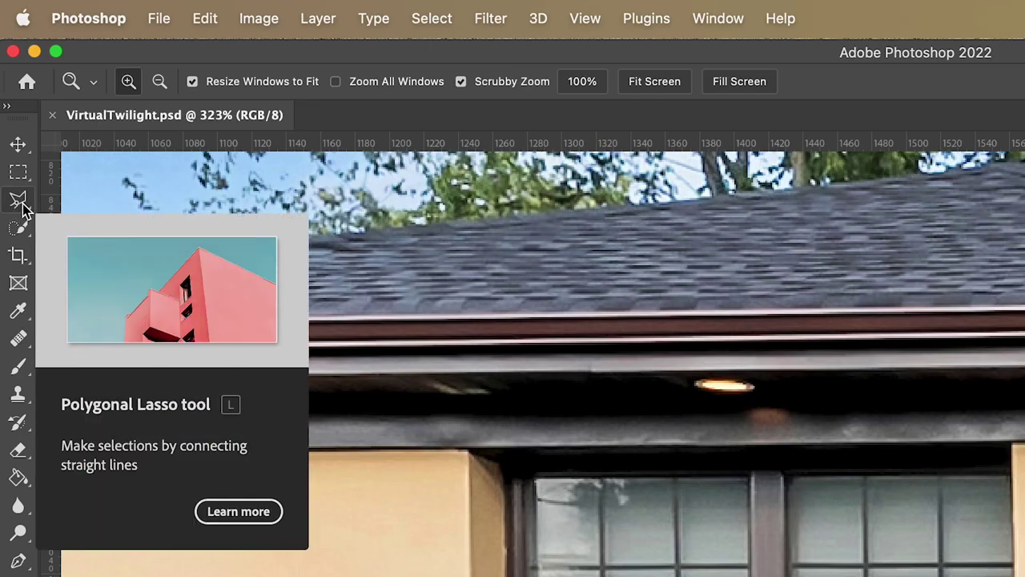
click(19, 201)
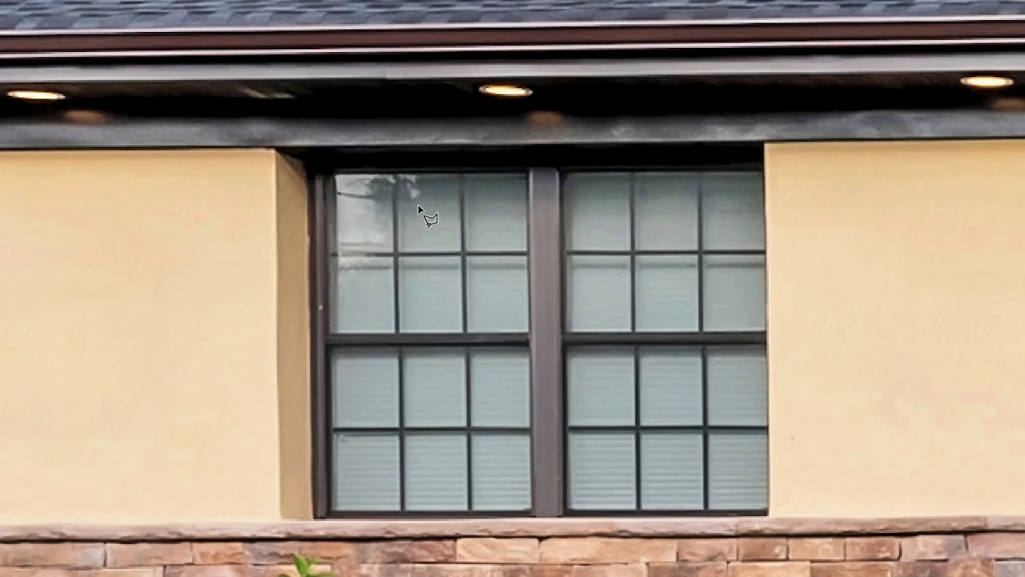
click(327, 179)
click(330, 510)
click(530, 507)
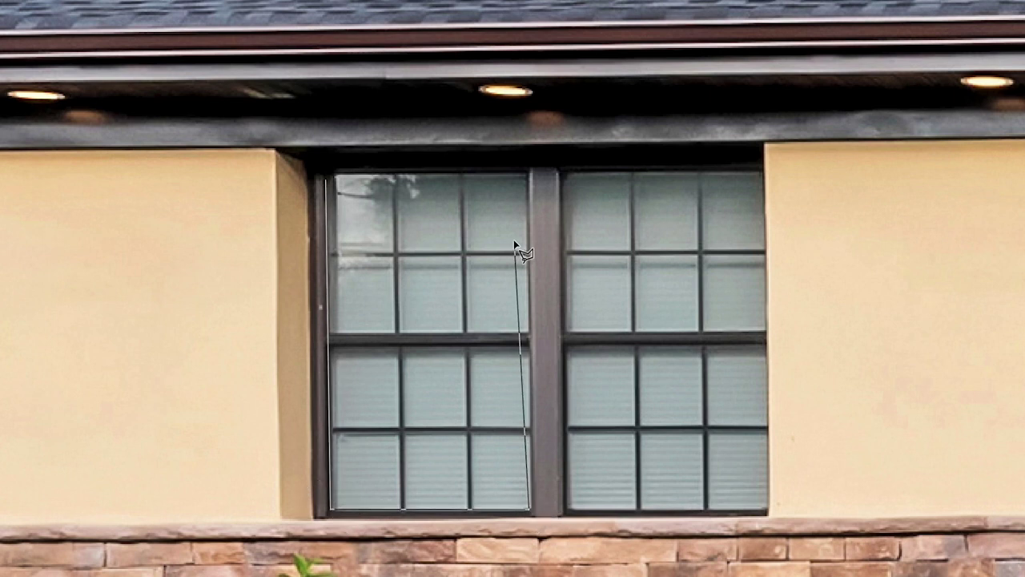
click(526, 173)
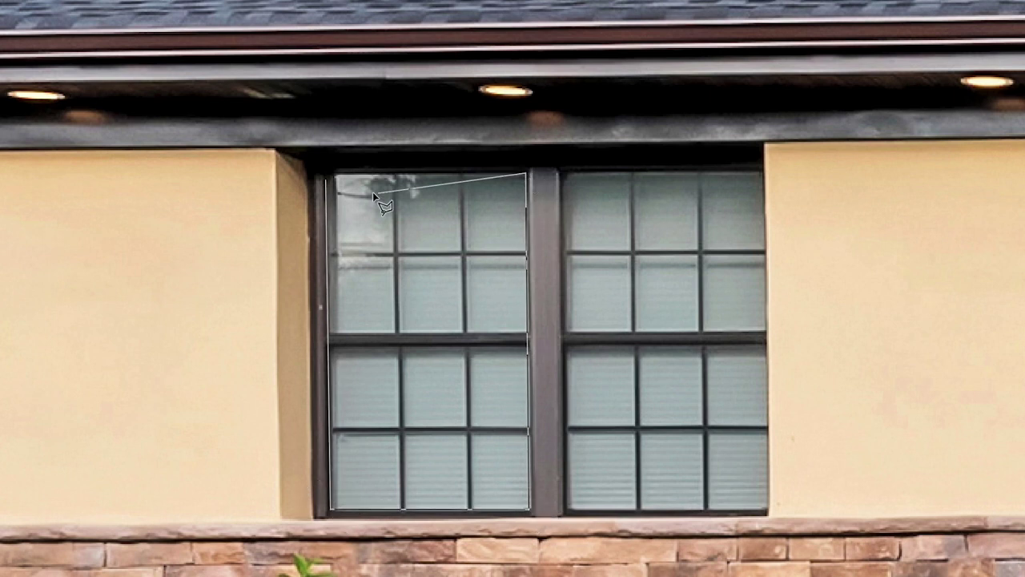
click(327, 177)
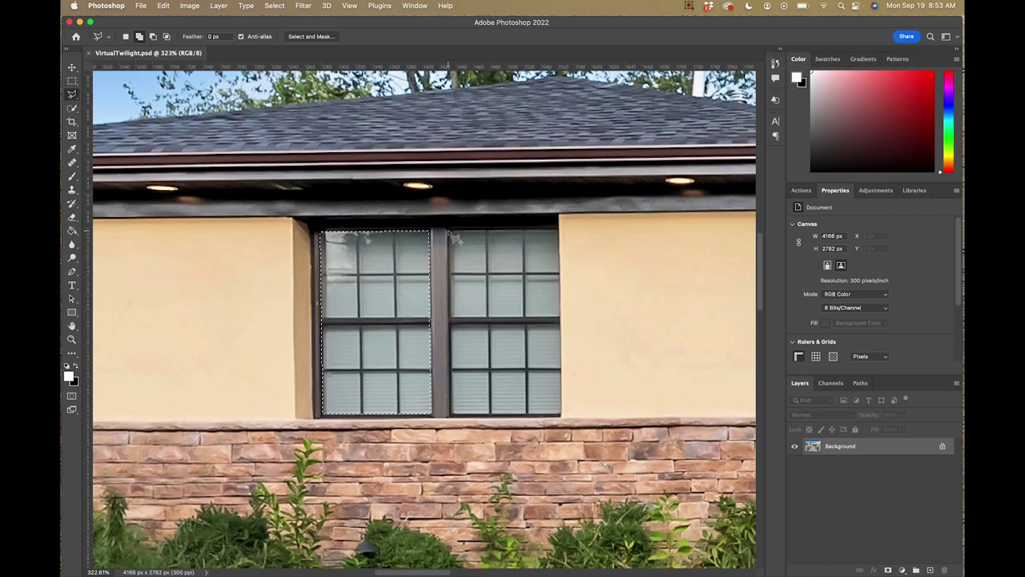
Step: Add the right-hand pane of the same double window to the selection
click(450, 233)
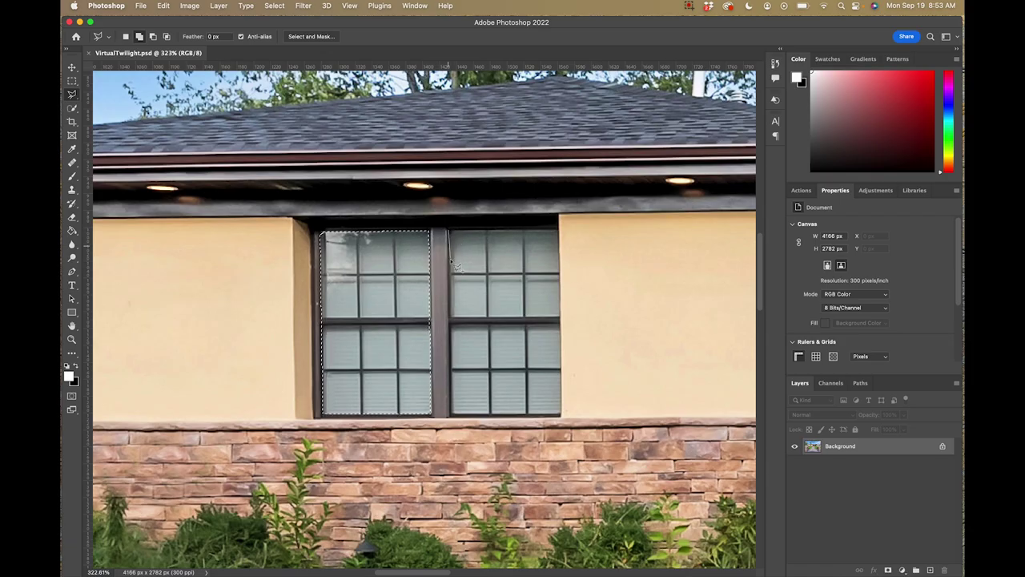
click(453, 415)
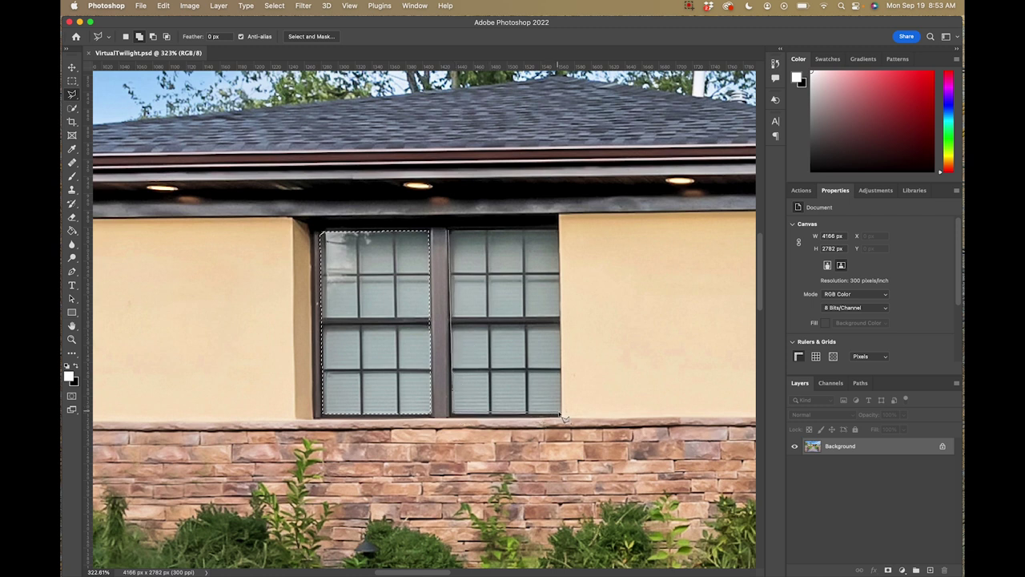
click(561, 415)
click(560, 230)
click(454, 235)
Step: Add both slanted windows of the roof dormer to the selection
scroll(618, 313, right, 10)
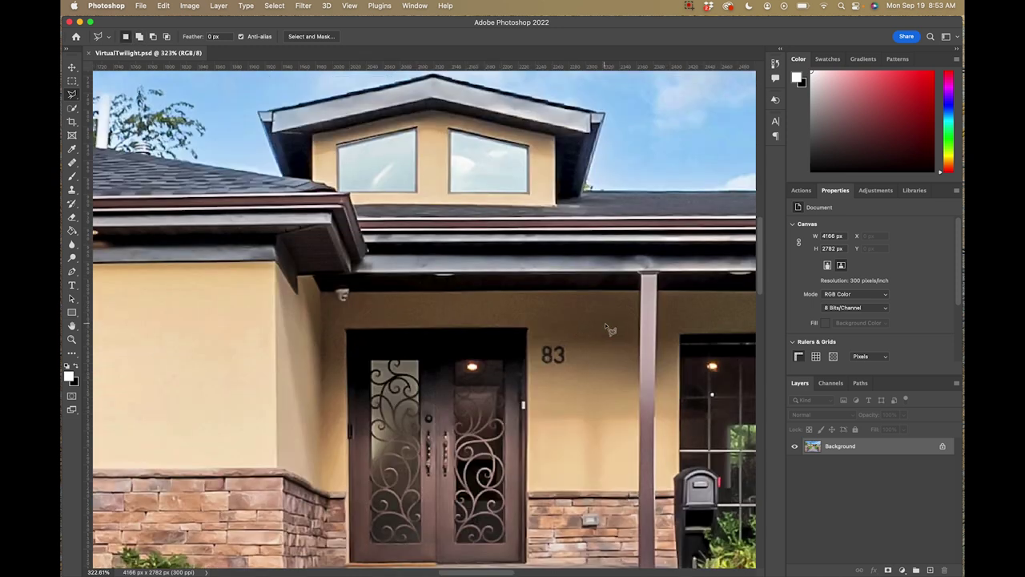
click(338, 148)
click(338, 192)
click(416, 192)
click(416, 129)
click(339, 148)
shift+click(451, 131)
click(451, 193)
click(527, 192)
click(528, 131)
click(453, 131)
Step: Add the glass panels of both front doors to the selection
drag(459, 254, 486, 149)
shift+click(398, 255)
click(398, 437)
click(447, 437)
click(447, 255)
click(398, 255)
shift+click(482, 255)
click(481, 437)
click(532, 438)
click(533, 255)
click(481, 255)
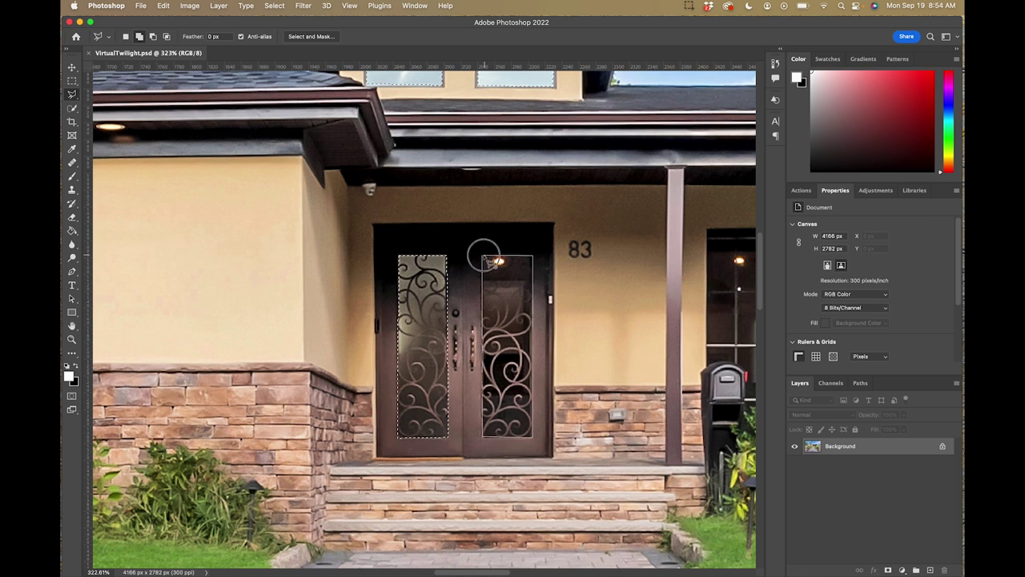
Step: Add the left pane of the large porch window to the selection, tracing around the mailbox
drag(541, 264, 219, 224)
key(super+equal)
key(super+equal)
shift+click(365, 135)
click(505, 136)
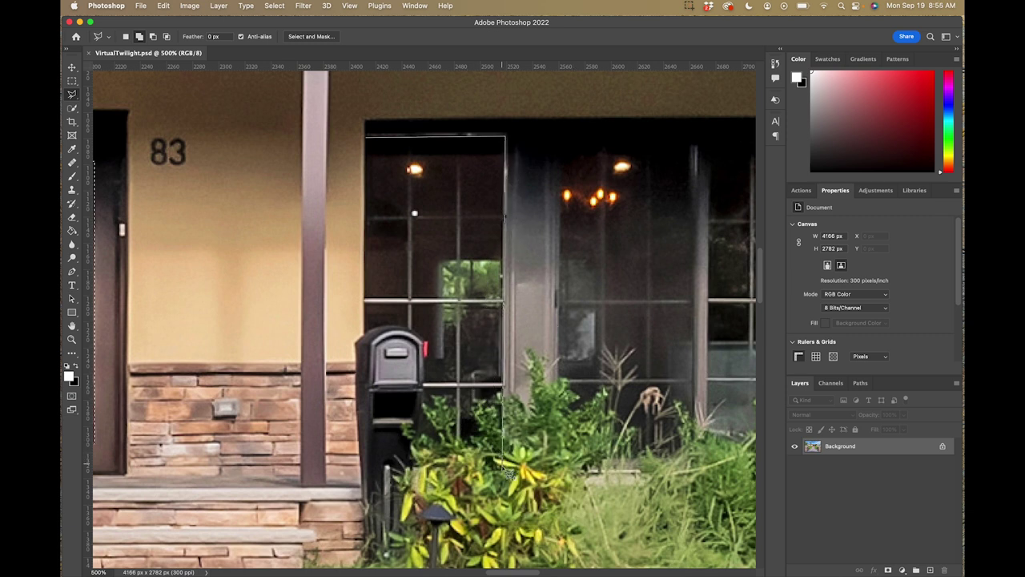
click(505, 467)
click(419, 466)
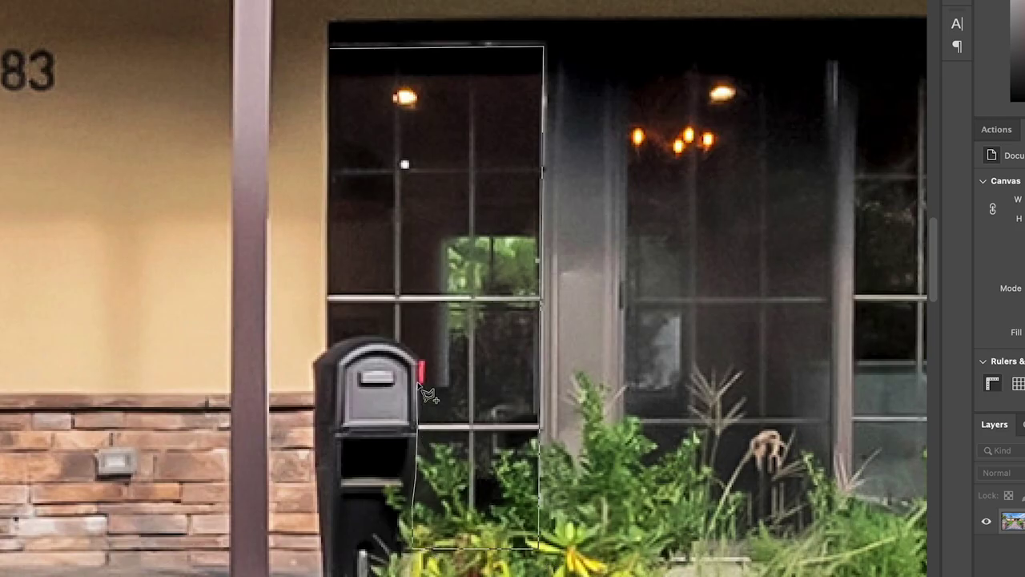
click(405, 346)
click(377, 338)
click(343, 342)
double_click(318, 365)
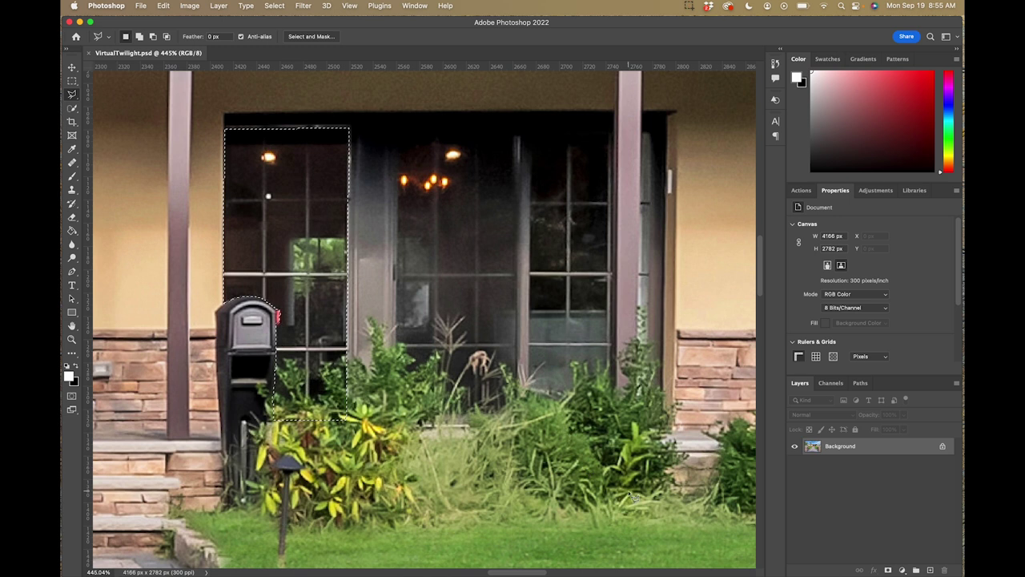
Step: Add the middle and right panes of the large porch window to the selection
key(shift)
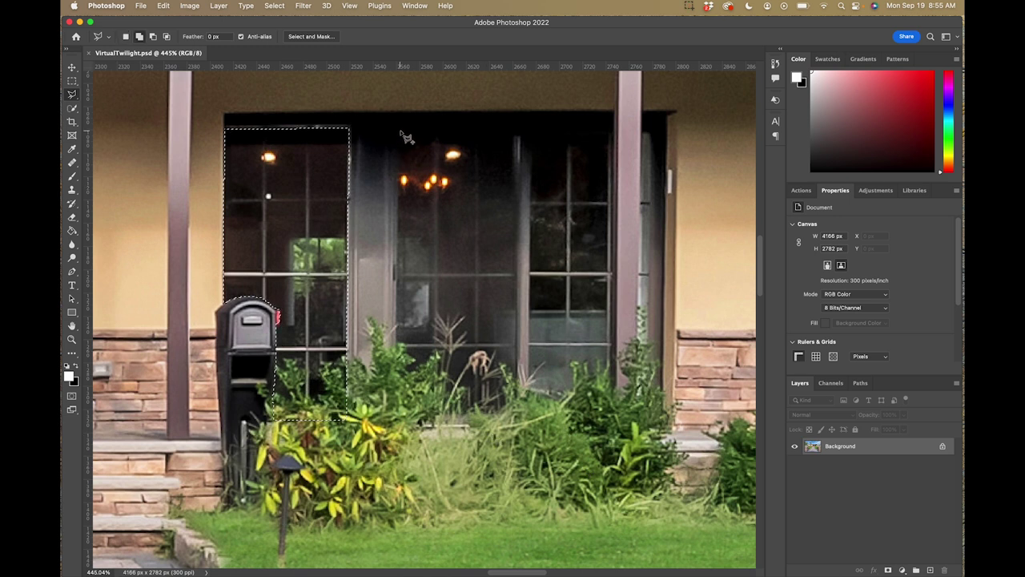
click(399, 127)
click(397, 413)
click(517, 412)
click(517, 128)
click(399, 128)
click(533, 128)
click(532, 401)
click(611, 398)
click(610, 128)
click(533, 128)
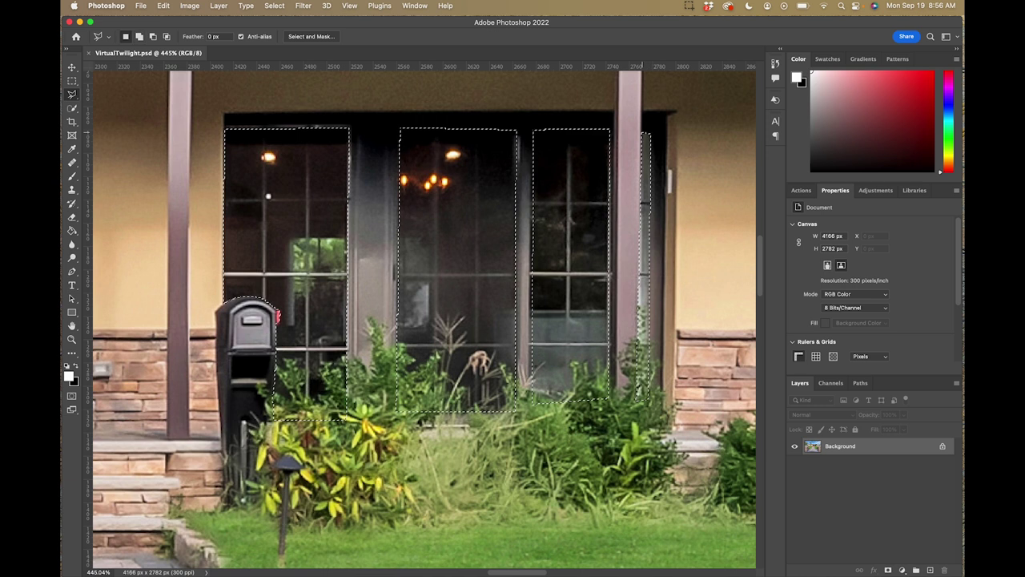
Step: Add the small window beside the porch post on the house's right wing to the selection
drag(753, 156, 350, 183)
scroll(350, 184, right, 5)
click(399, 161)
click(398, 353)
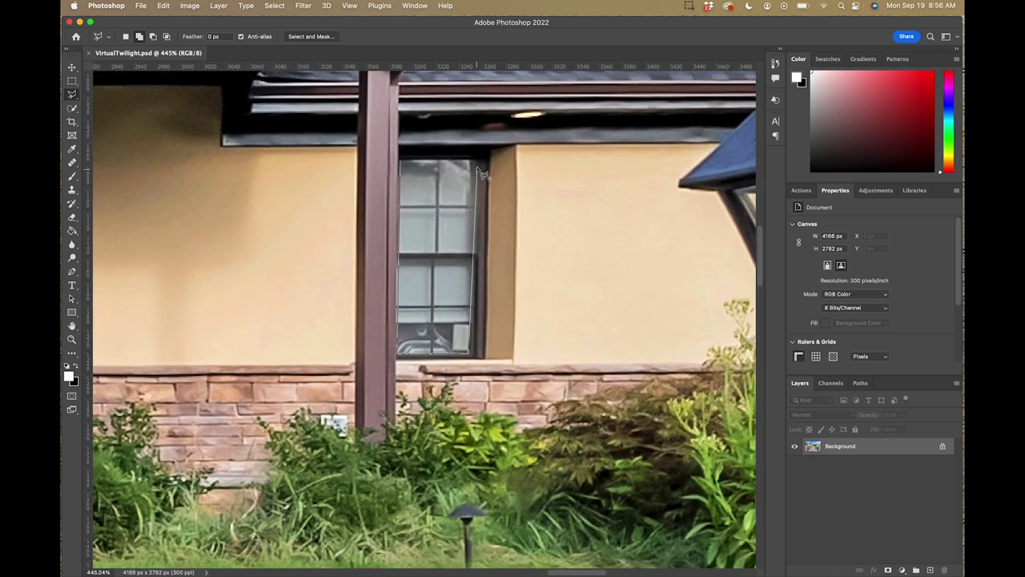
click(474, 358)
click(483, 160)
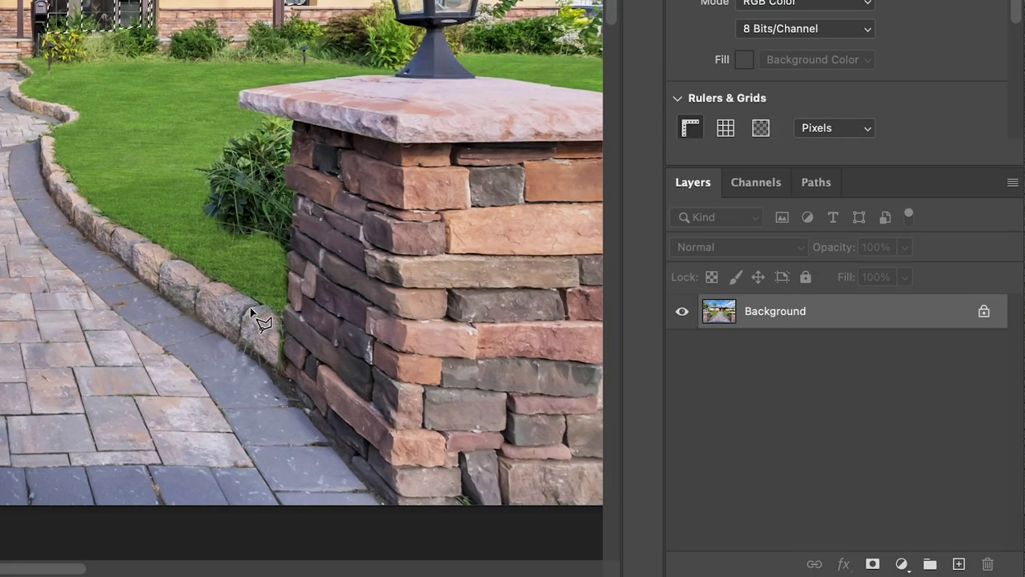
Step: Add a Solid Color fill layer masked to the selected windows, using warm yellow ebd38b
click(908, 569)
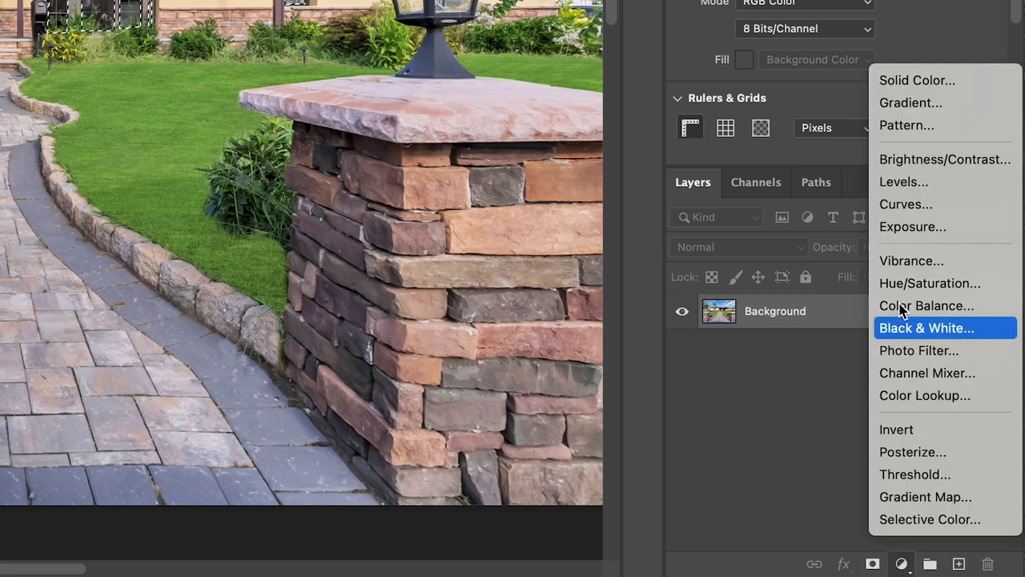
click(917, 80)
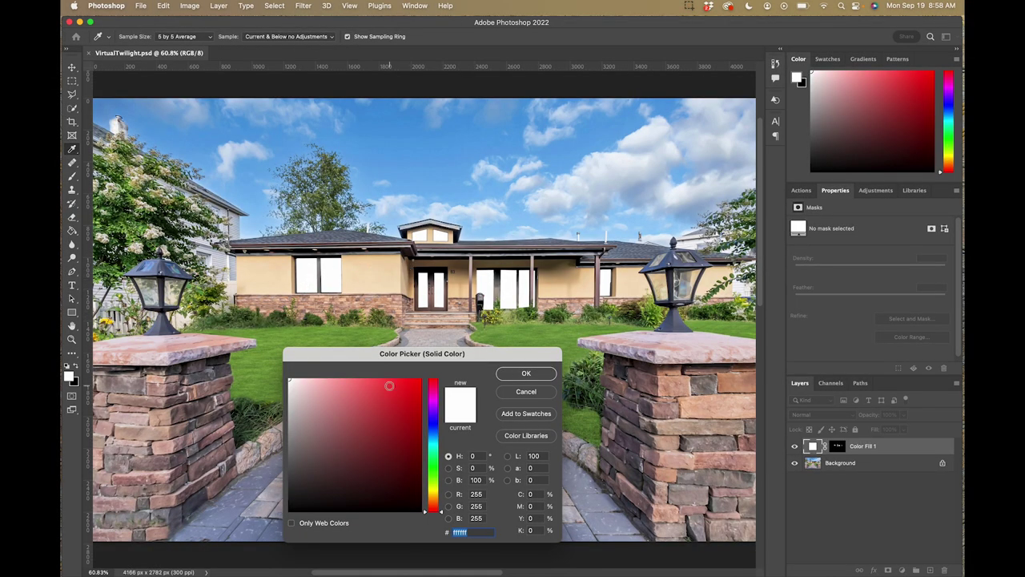
click(432, 495)
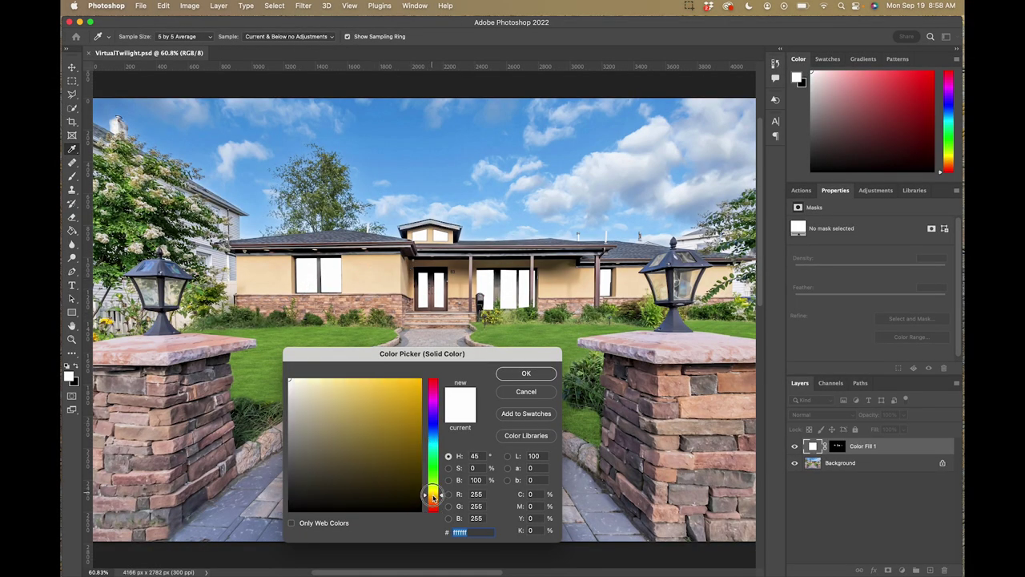
click(339, 391)
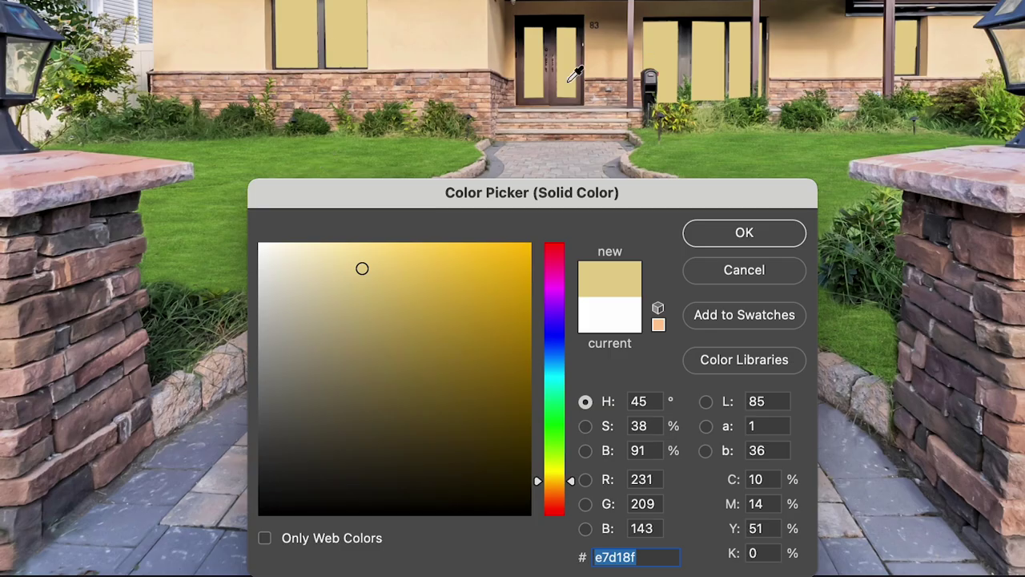
click(361, 272)
mouse_move(361, 272)
mouse_down()
mouse_move(363, 283)
mouse_move(375, 274)
mouse_move(369, 263)
mouse_up()
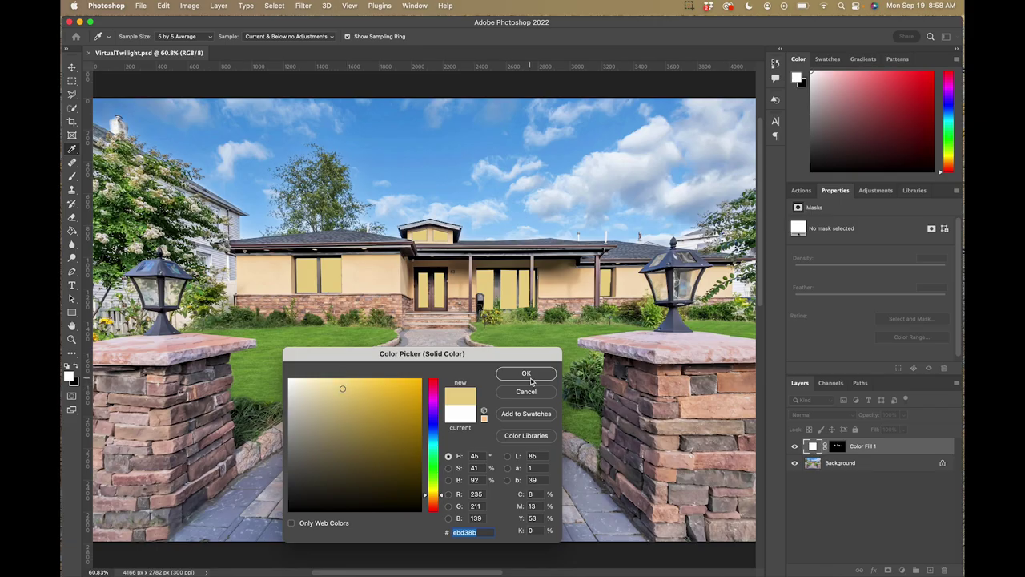
click(527, 374)
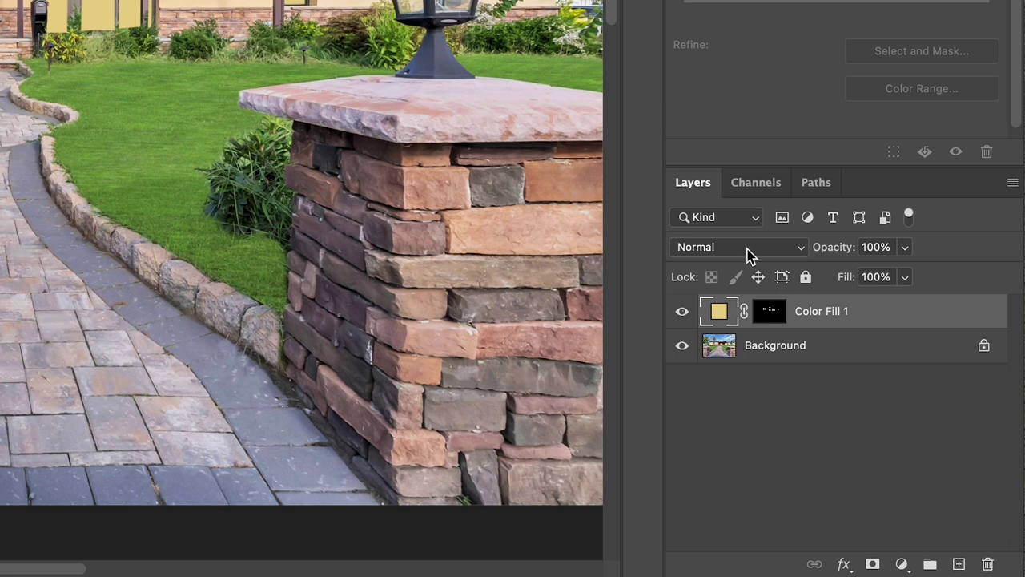
Step: Change the colour fill layer's blend mode to Linear Dodge (Add)
click(749, 254)
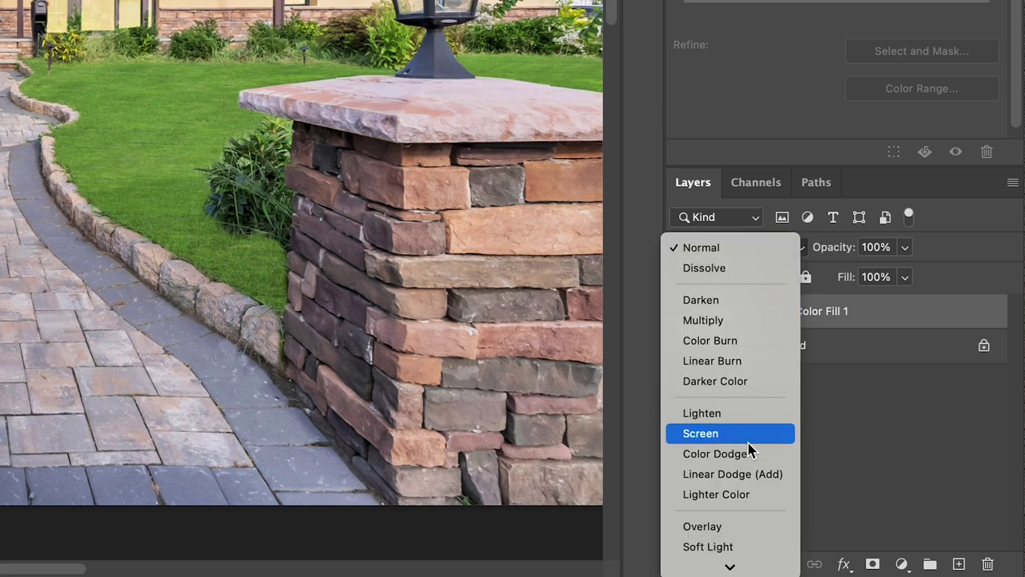
click(749, 474)
key(z)
click(150, 17)
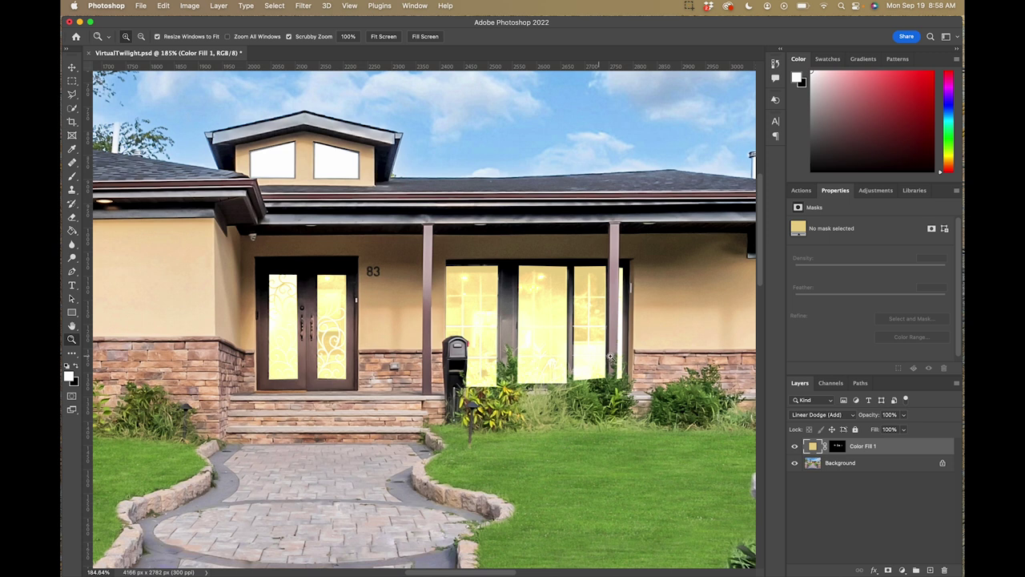
Step: Lower the colour fill layer's opacity to 85%
click(904, 415)
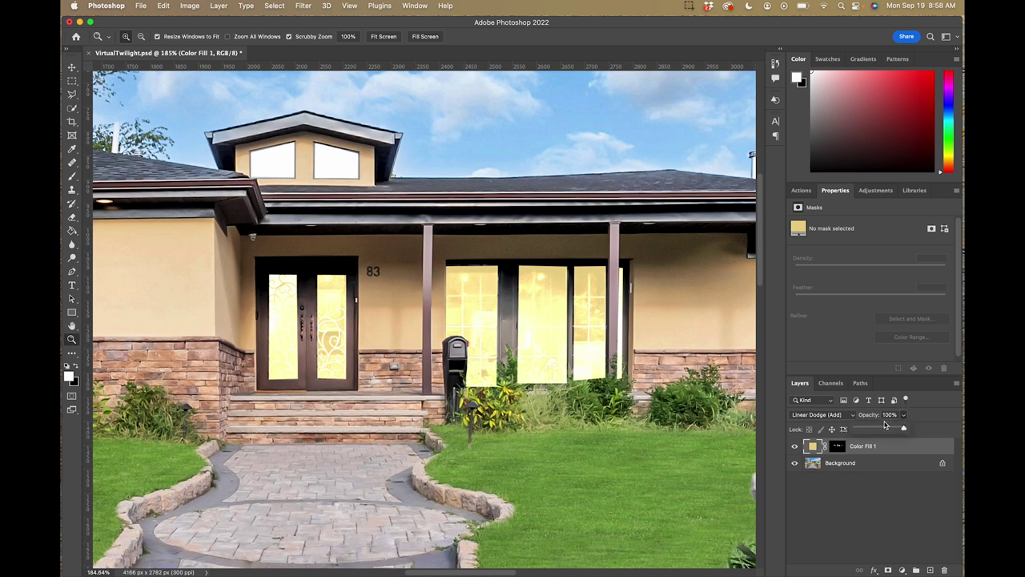
click(818, 502)
key(super+0)
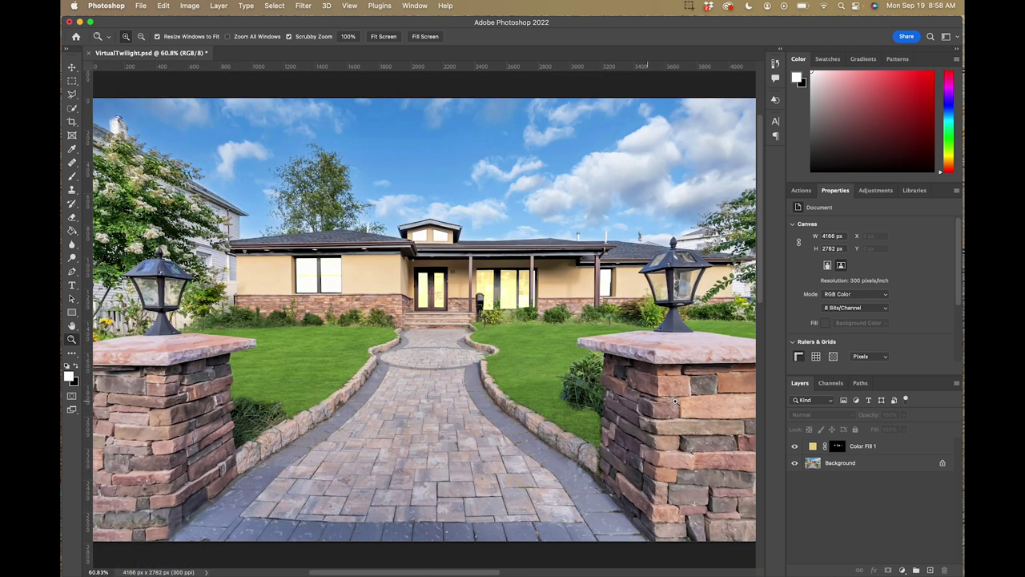
click(794, 447)
click(873, 446)
drag(905, 419, 897, 429)
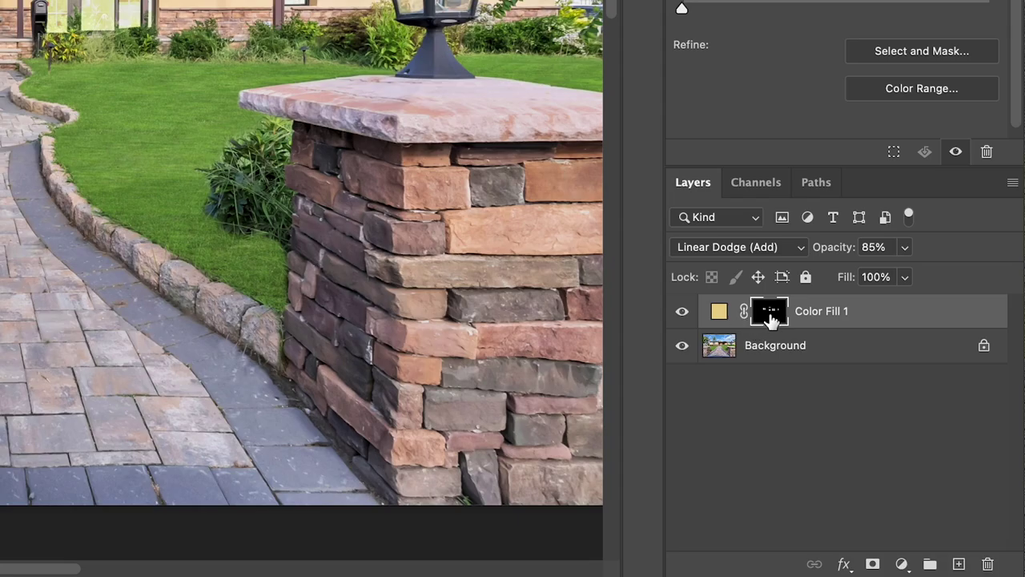
Step: Select the colour fill layer's mask and feather it by 1.0 px
click(721, 317)
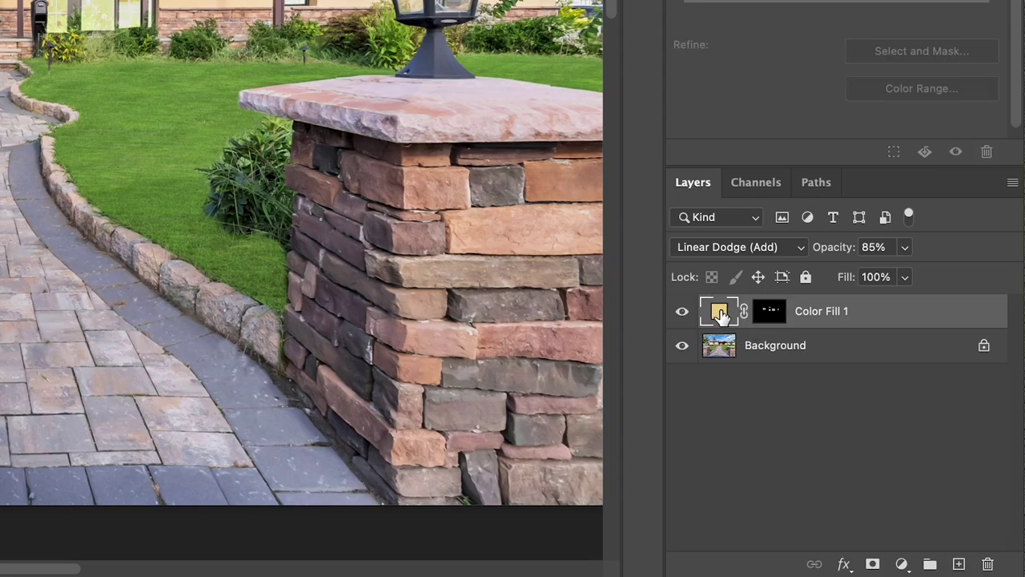
click(771, 314)
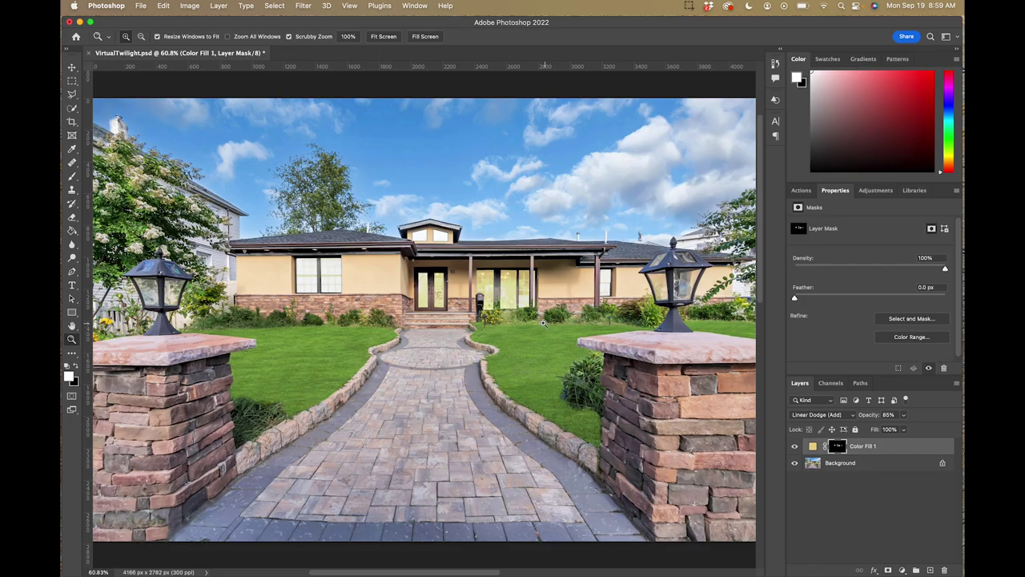
click(162, 20)
drag(534, 307, 569, 322)
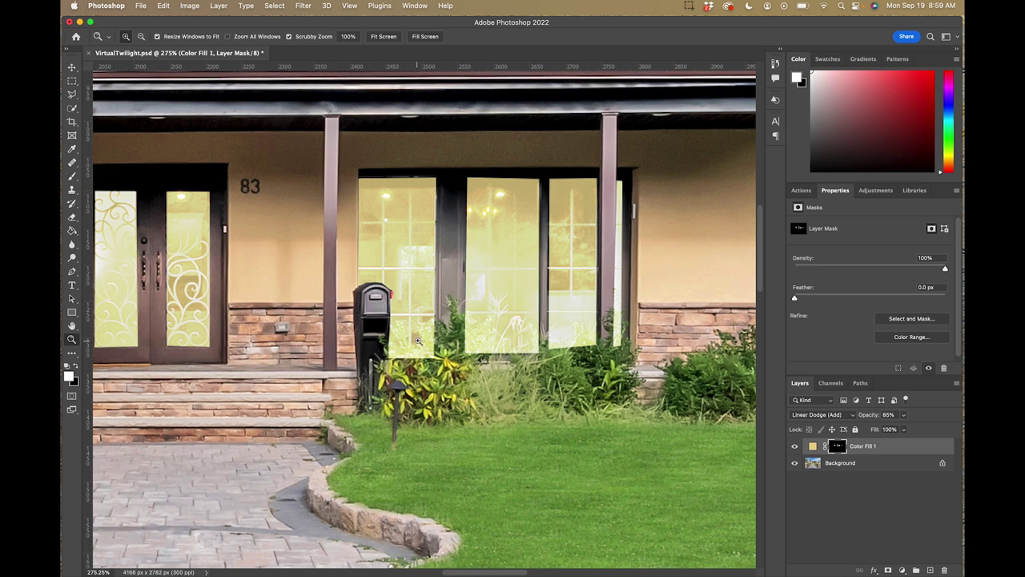
drag(795, 299, 803, 300)
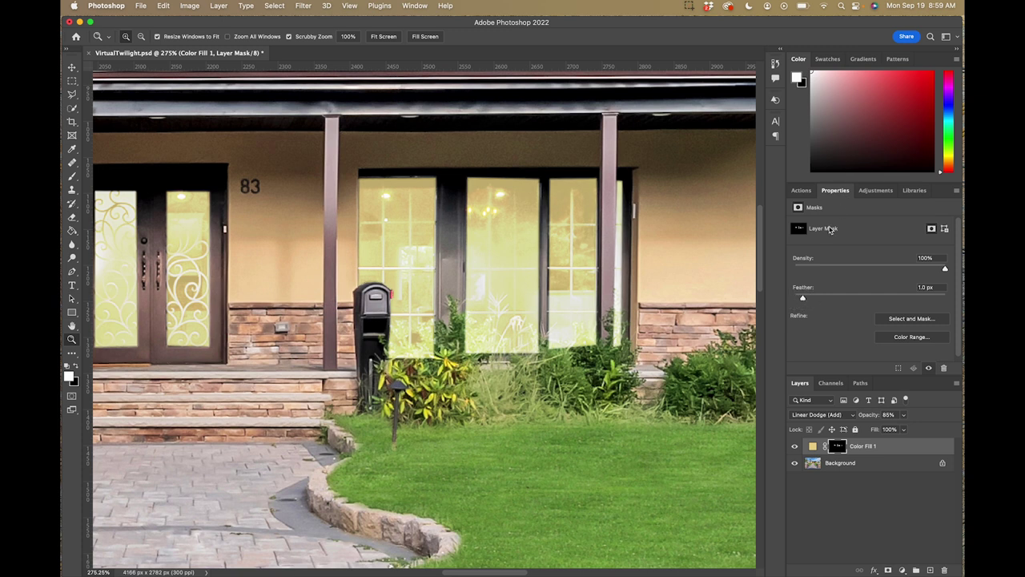
Step: Increase the mask's feather slightly to soften the edges of the window glow further
click(416, 5)
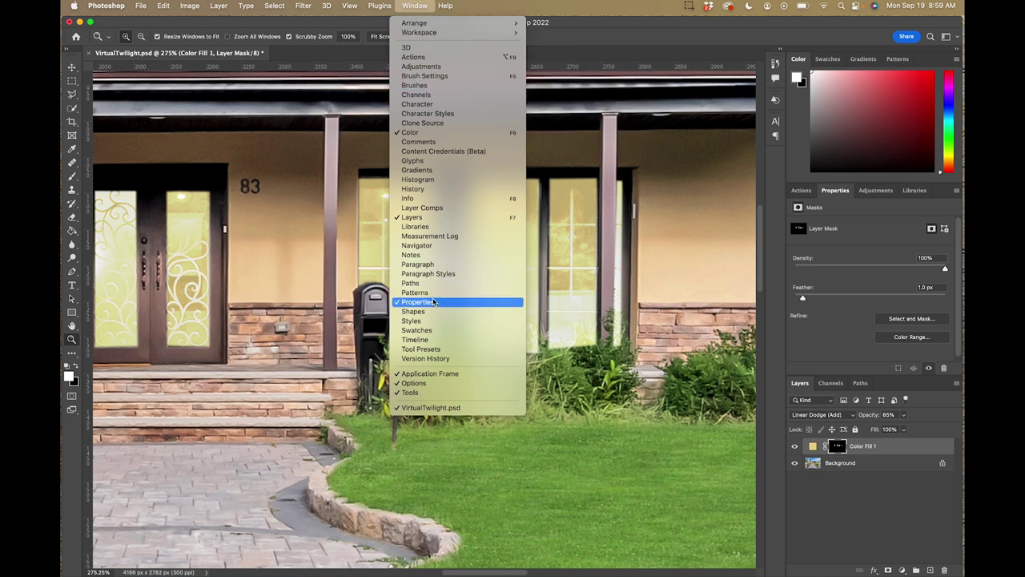
click(884, 359)
drag(804, 300, 807, 300)
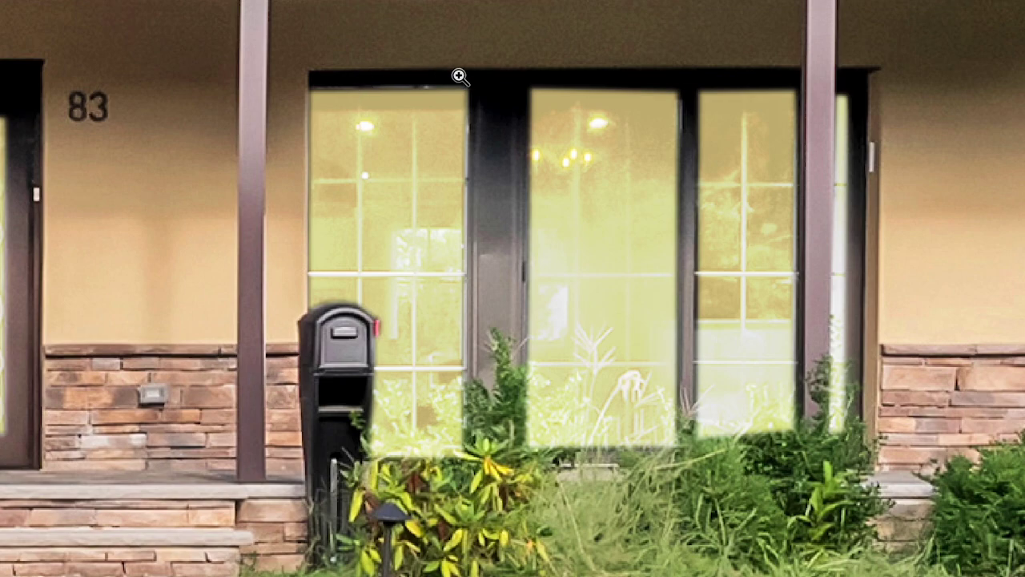
drag(709, 322, 706, 322)
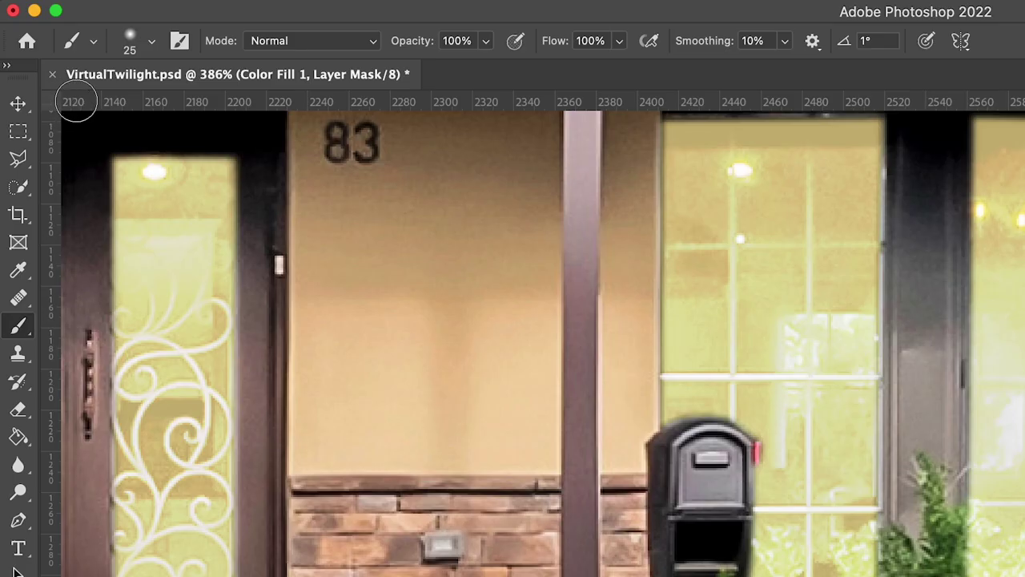
Step: Paint black on the colour fill mask with a small soft brush to remove glow from the mailbox edge and the bushes overlapping the windows
click(133, 44)
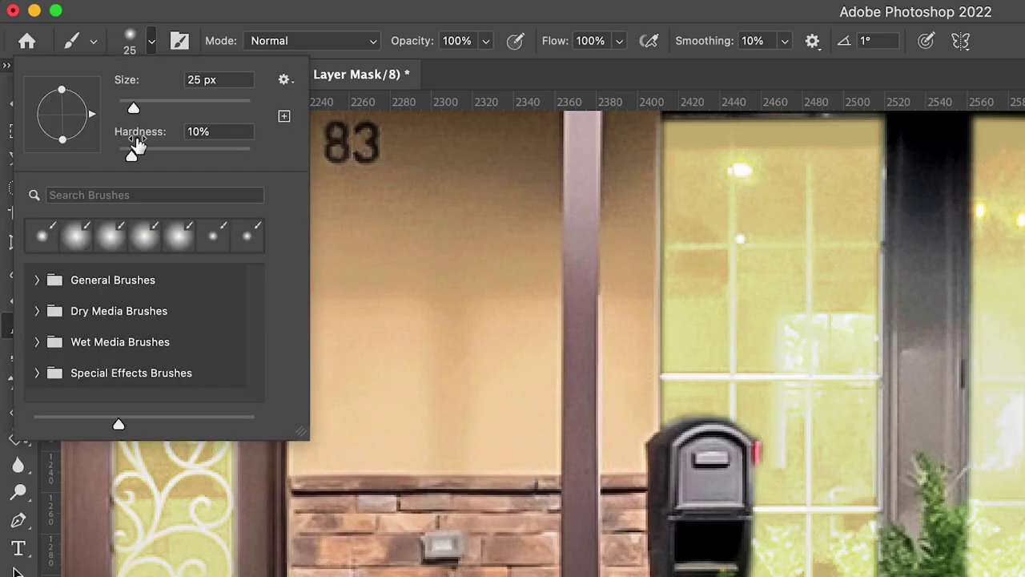
click(529, 33)
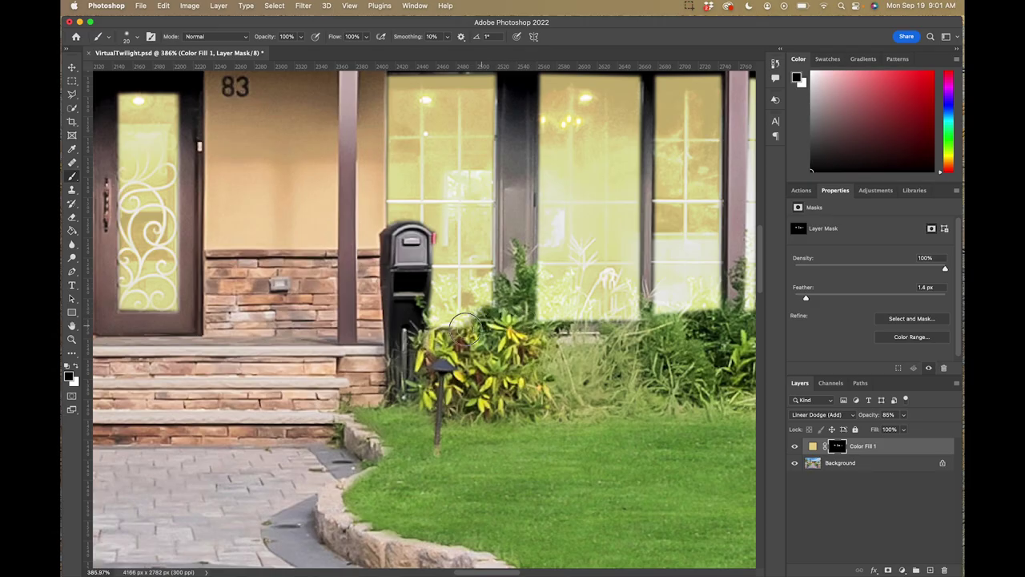
mouse_move(458, 321)
mouse_down()
mouse_move(490, 290)
mouse_move(480, 285)
mouse_move(495, 281)
mouse_move(485, 313)
mouse_move(443, 283)
mouse_up()
mouse_move(543, 274)
mouse_down()
mouse_move(532, 276)
mouse_move(536, 312)
mouse_up()
scroll(455, 269, right, 2)
scroll(455, 269, down, 1)
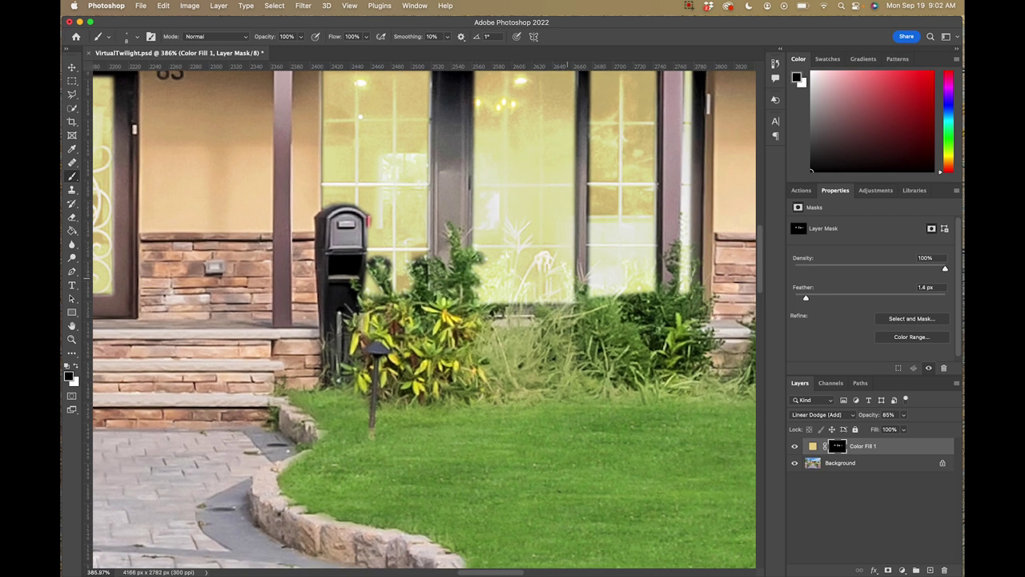
drag(685, 254, 681, 244)
mouse_move(591, 296)
mouse_down()
mouse_move(601, 290)
mouse_move(574, 281)
mouse_move(611, 293)
mouse_move(590, 290)
mouse_up()
scroll(507, 259, right, 8)
scroll(508, 259, up, 1)
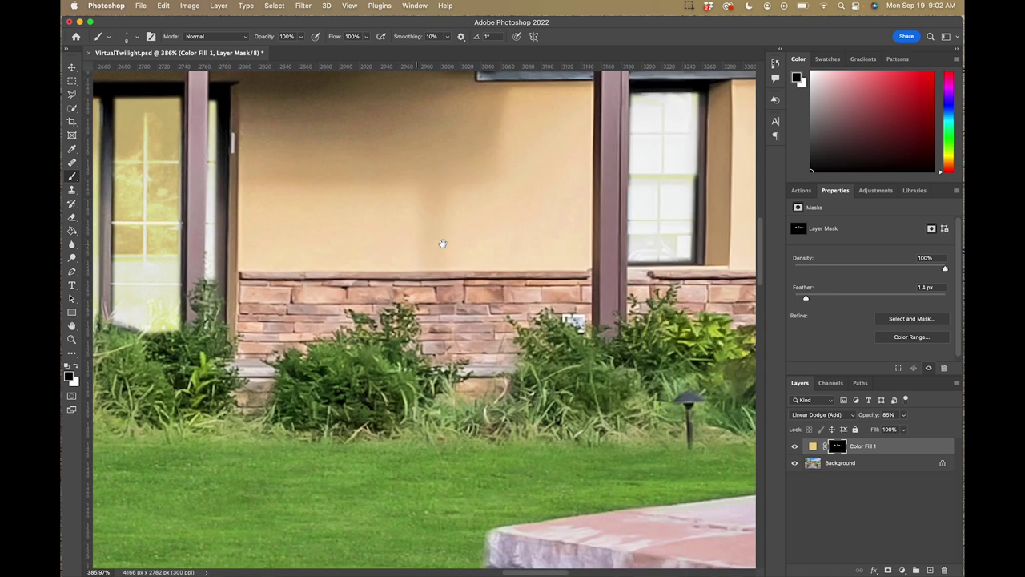
scroll(237, 288, left, 10)
scroll(277, 277, down, 1)
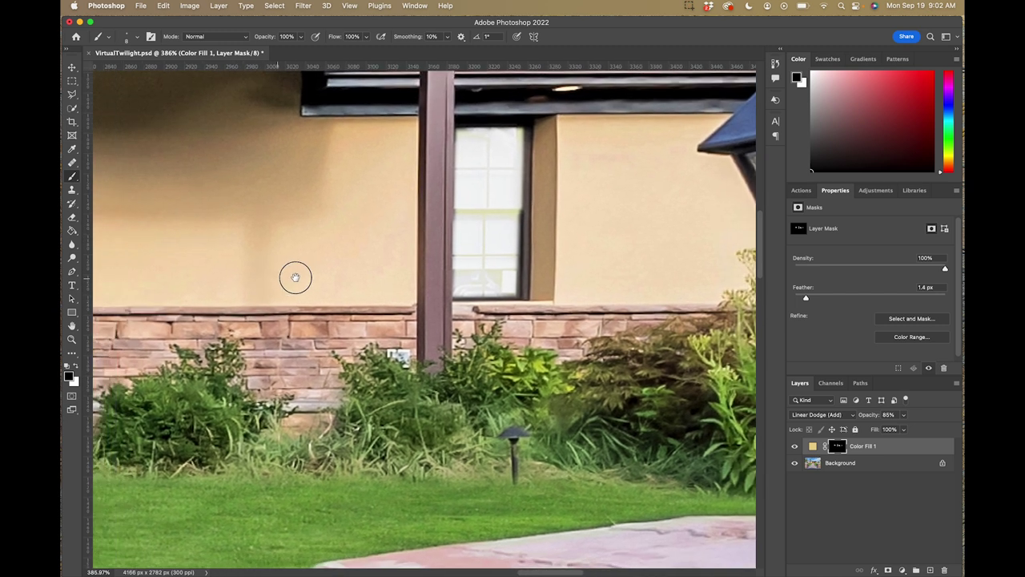
scroll(544, 252, left, 6)
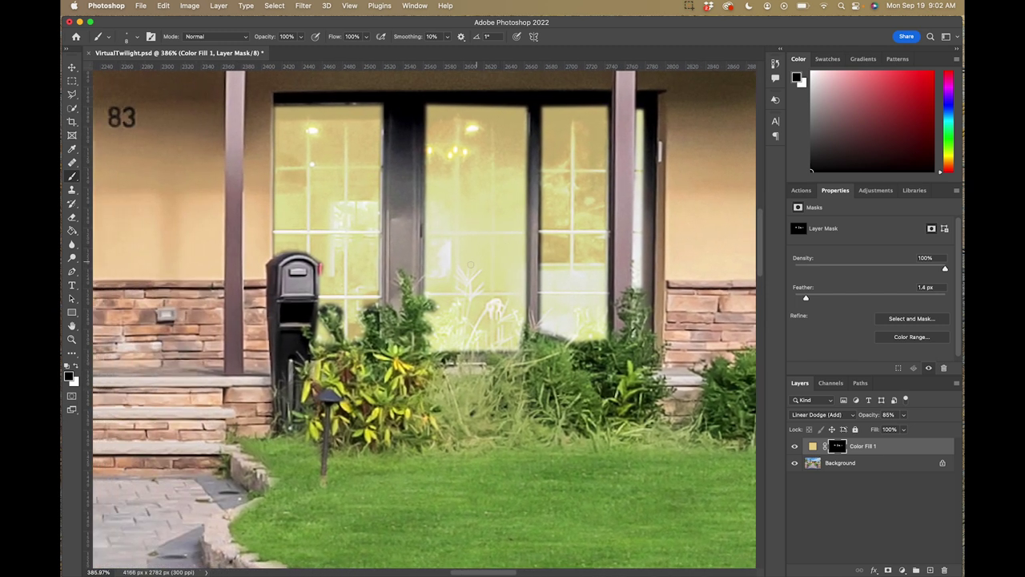
scroll(480, 264, up, 2)
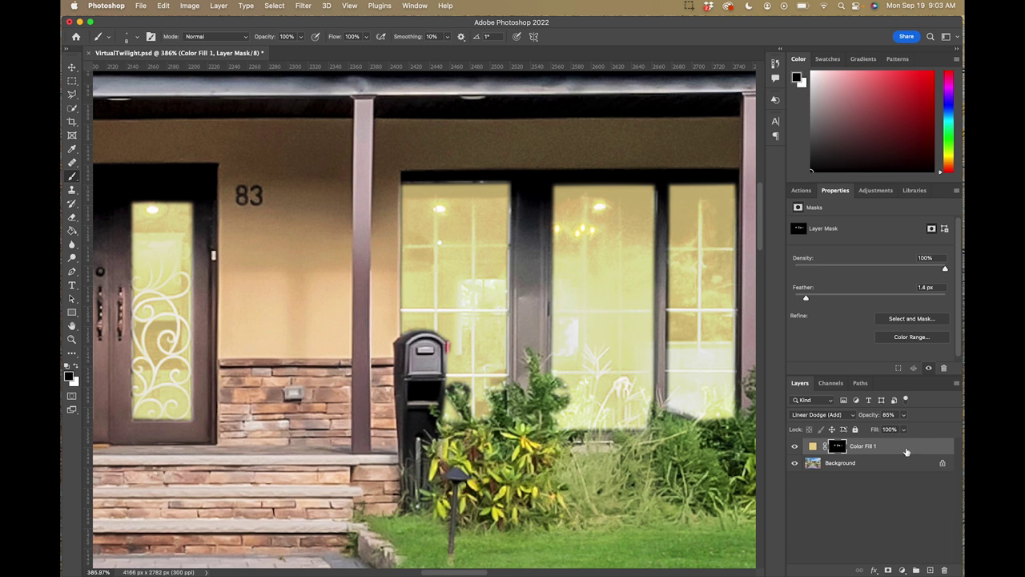
Step: Add an Outer Glow effect to the Color Fill 1 layer
double_click(899, 450)
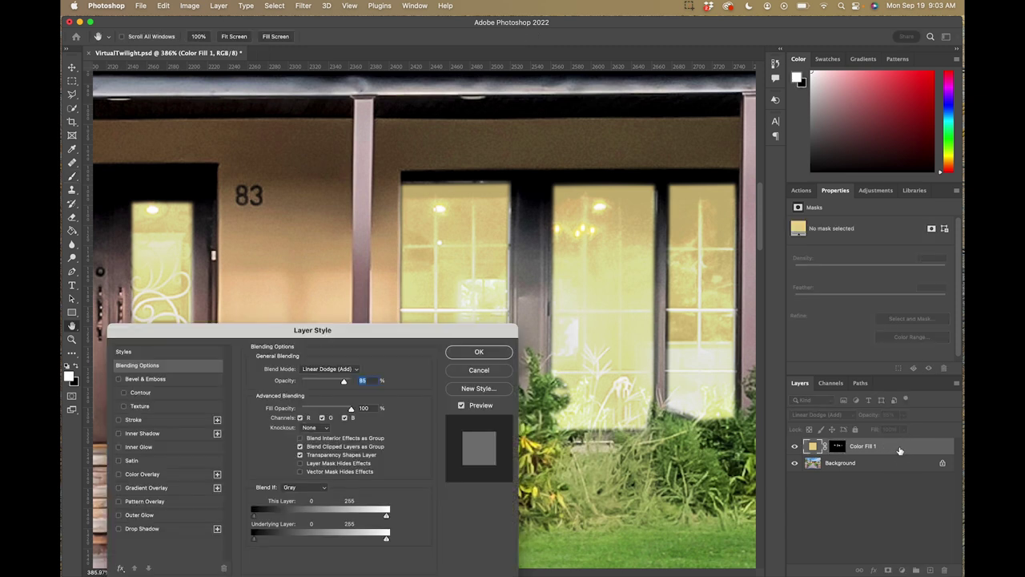
drag(363, 337, 436, 270)
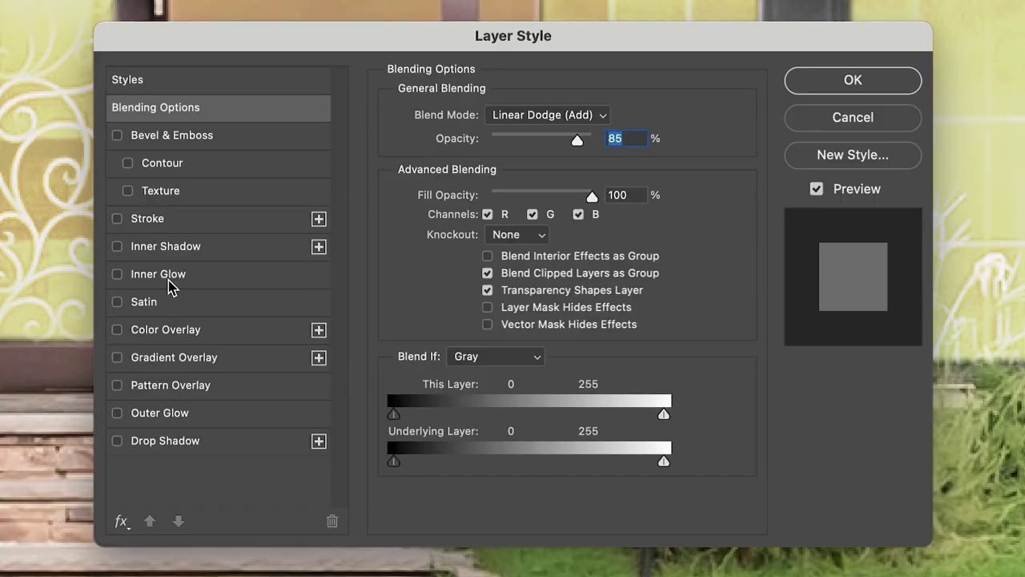
click(117, 413)
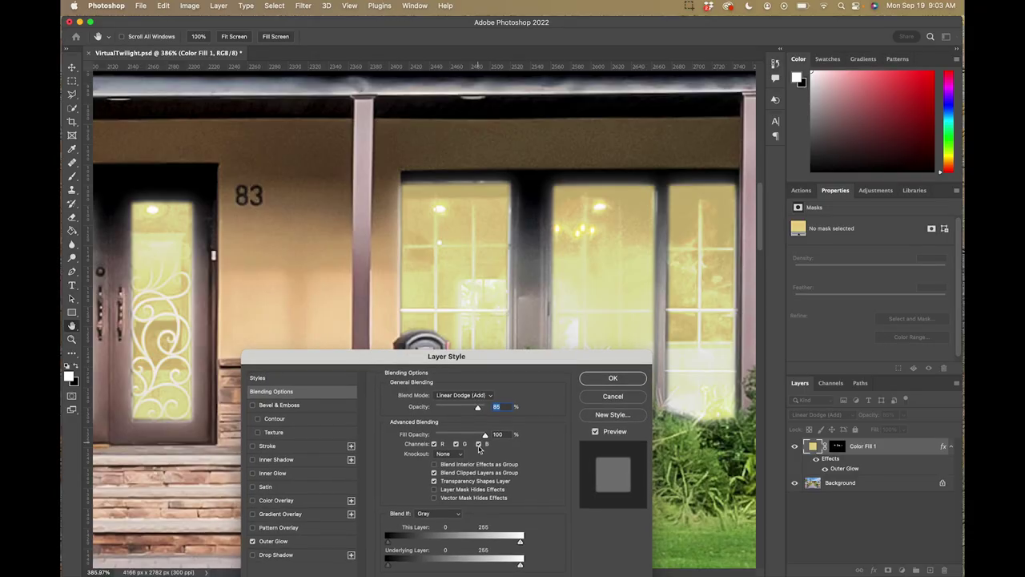
Step: Compare the door and windows with and without the outer glow by toggling the layer style preview
click(596, 432)
click(596, 433)
click(596, 432)
click(596, 433)
click(596, 433)
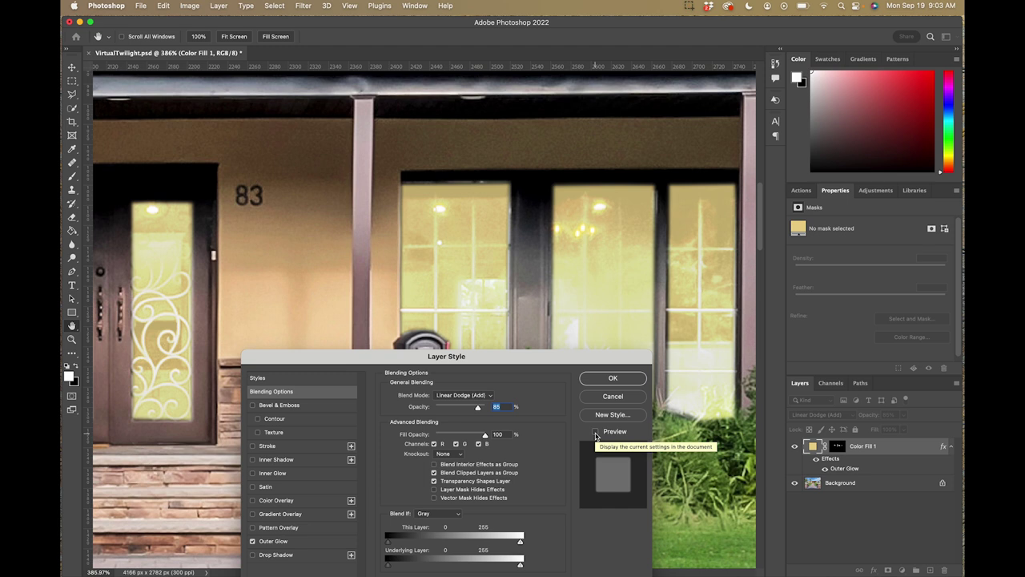
click(596, 432)
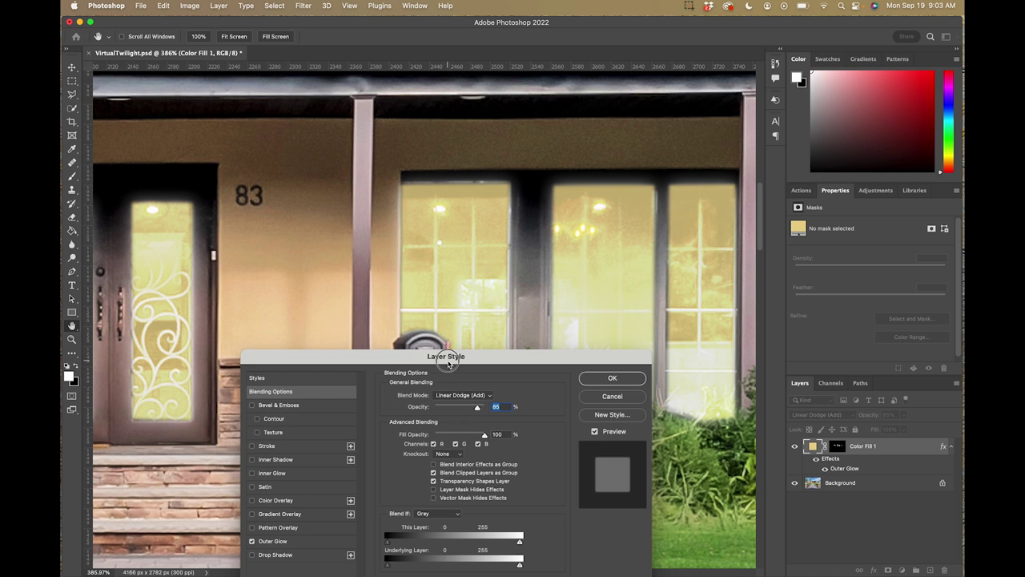
Step: Fine-tune the size of the outer glow and apply the layer style
drag(439, 356, 434, 333)
click(276, 518)
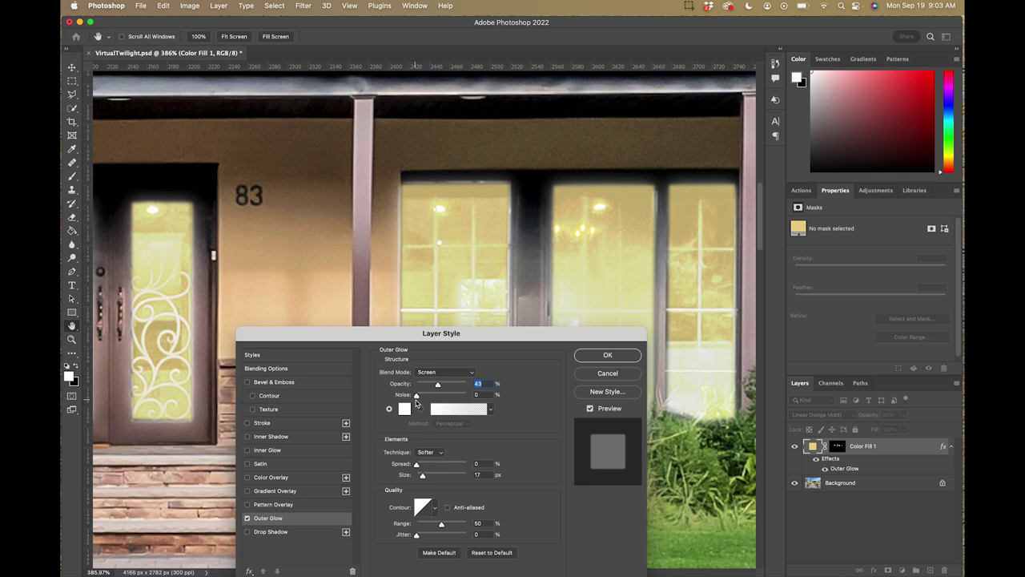
drag(425, 479, 423, 478)
click(605, 355)
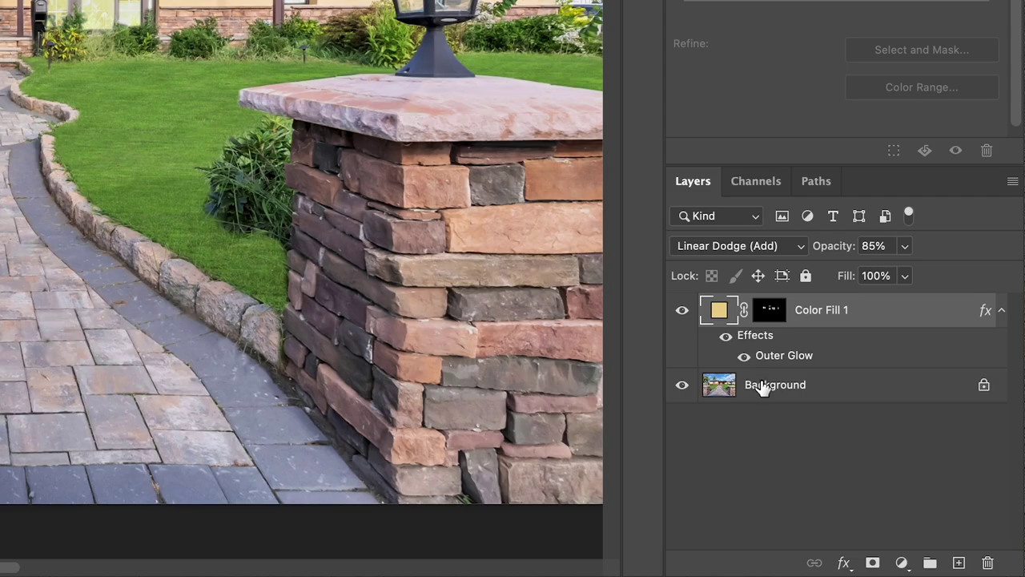
Step: Start a Sky Replacement on the Background layer and try the first sky in the Sunsets presets
click(805, 486)
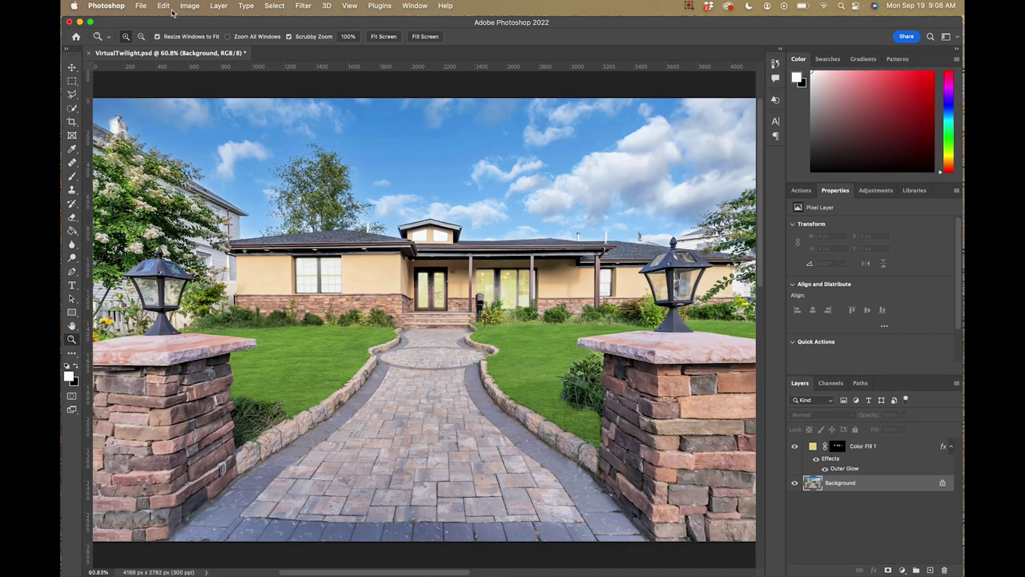
click(168, 7)
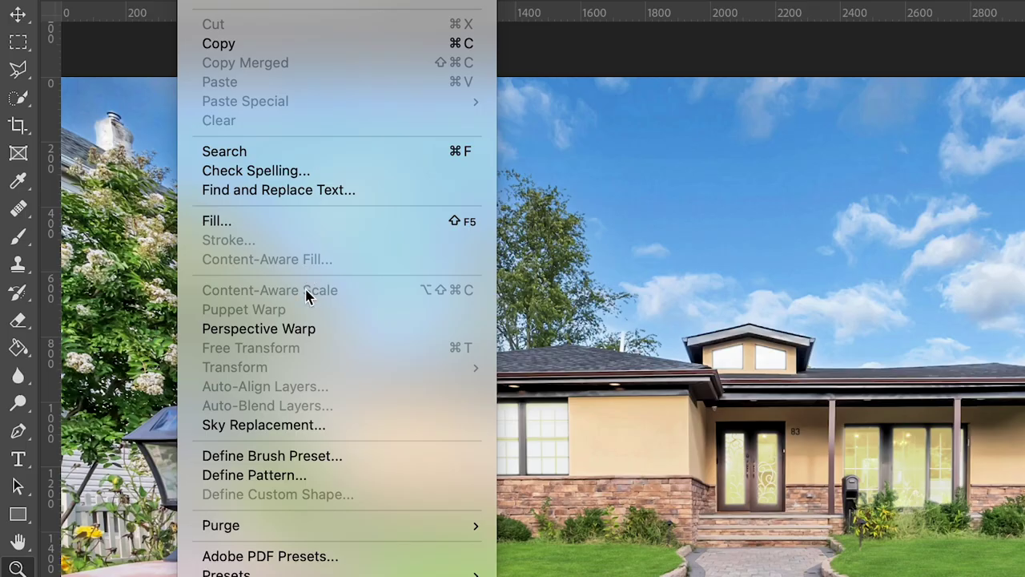
click(316, 425)
click(696, 86)
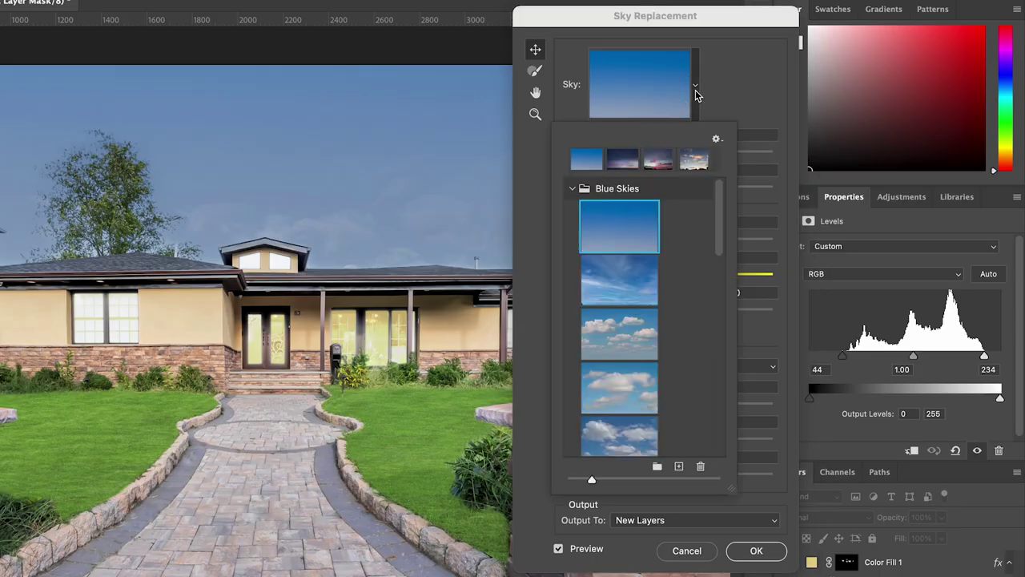
click(572, 189)
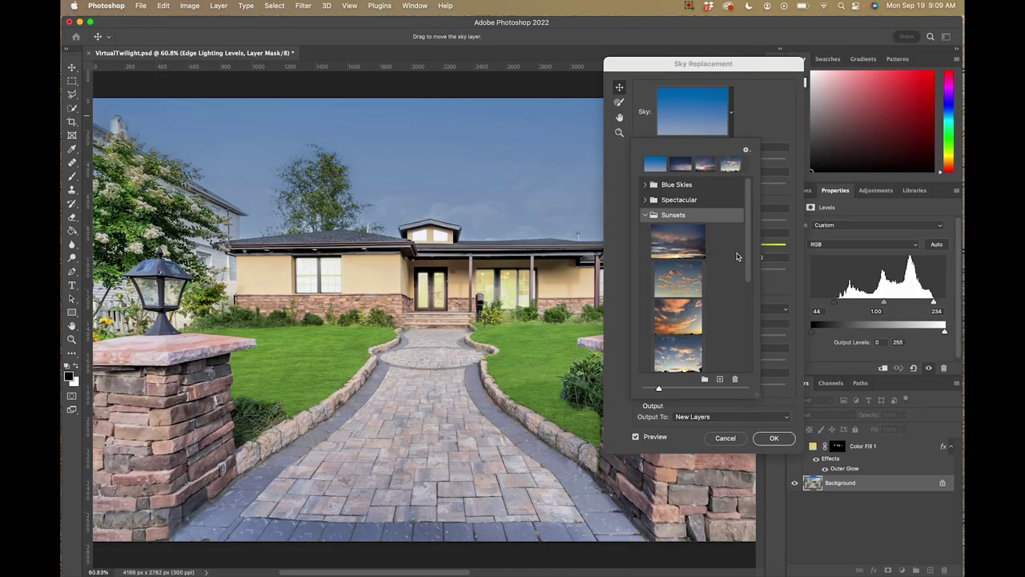
click(667, 258)
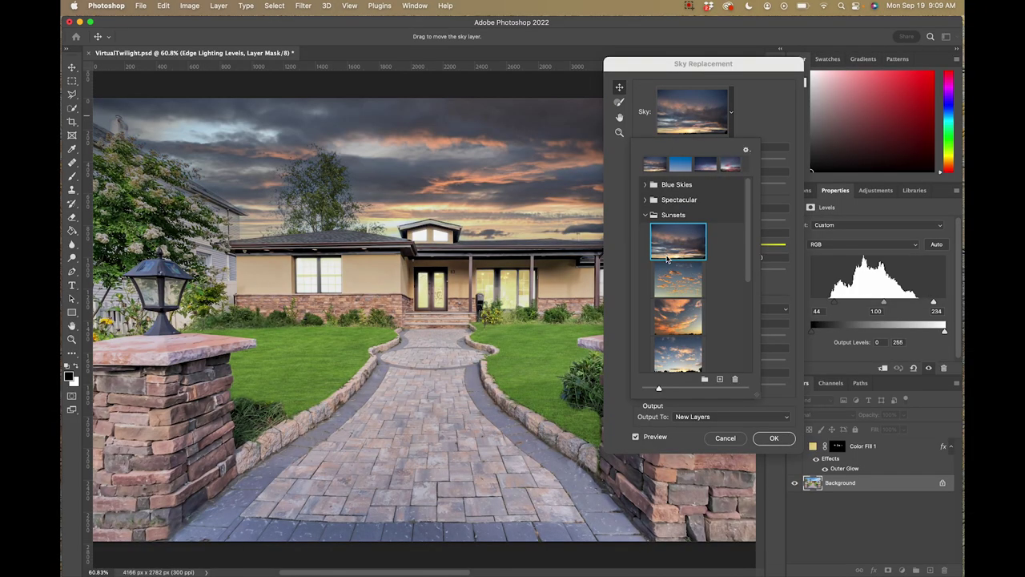
click(640, 76)
drag(643, 69, 672, 65)
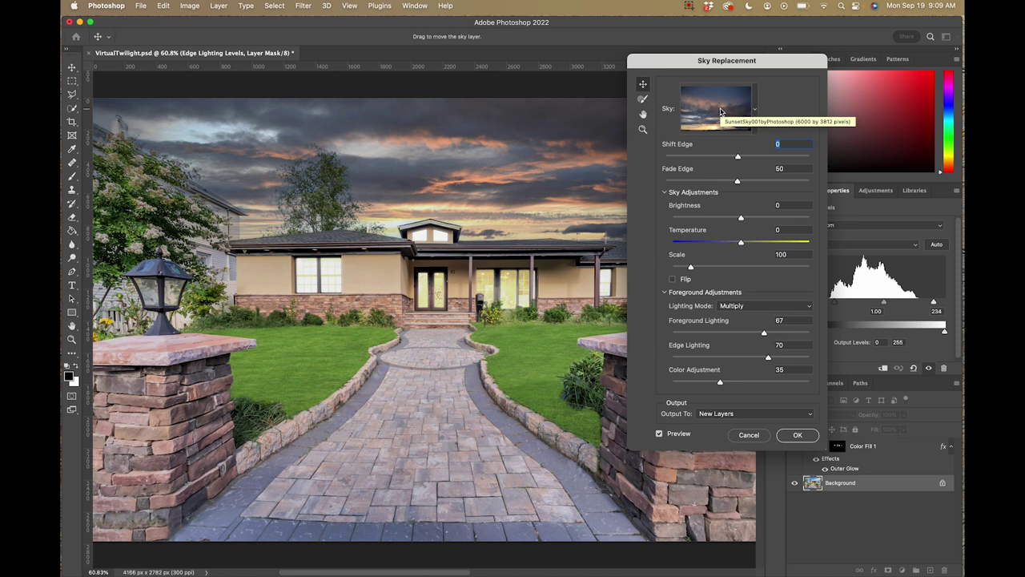
Step: Choose the dark purple dusk sky from the Sunsets presets and apply the sky replacement with output to New Layers
click(752, 109)
scroll(739, 269, down, 5)
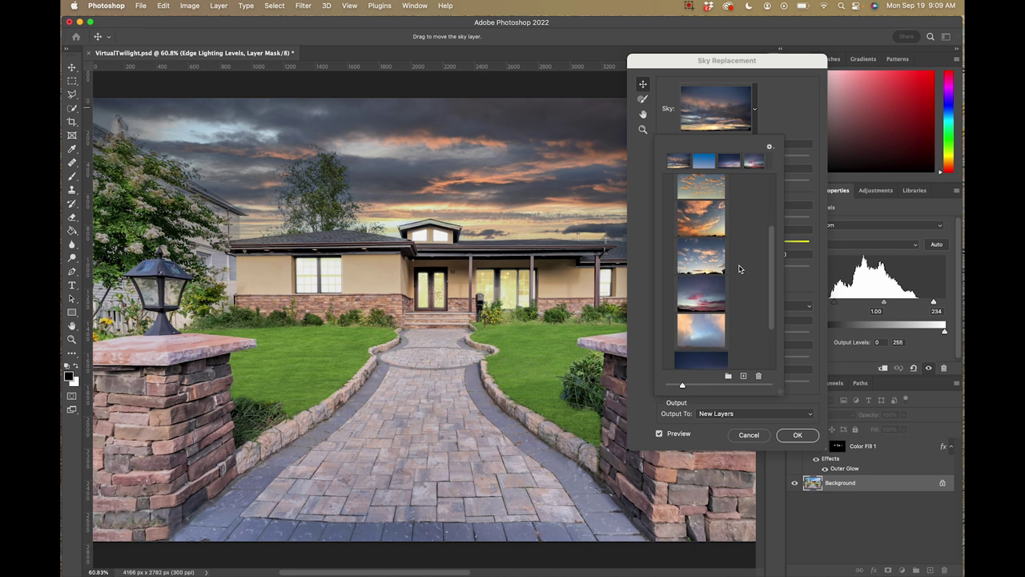
scroll(740, 269, down, 2)
click(709, 255)
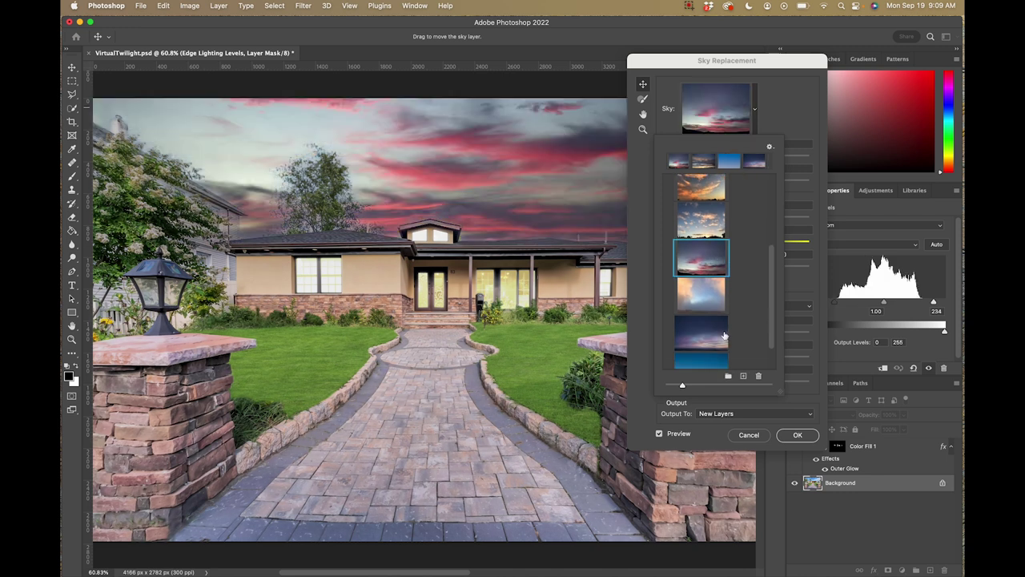
scroll(724, 332, down, 1)
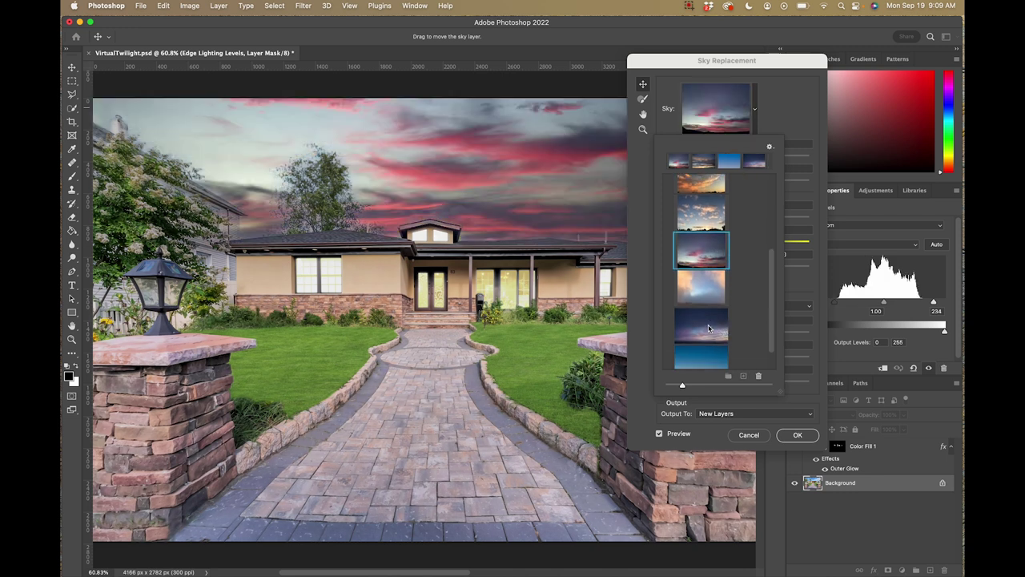
click(701, 327)
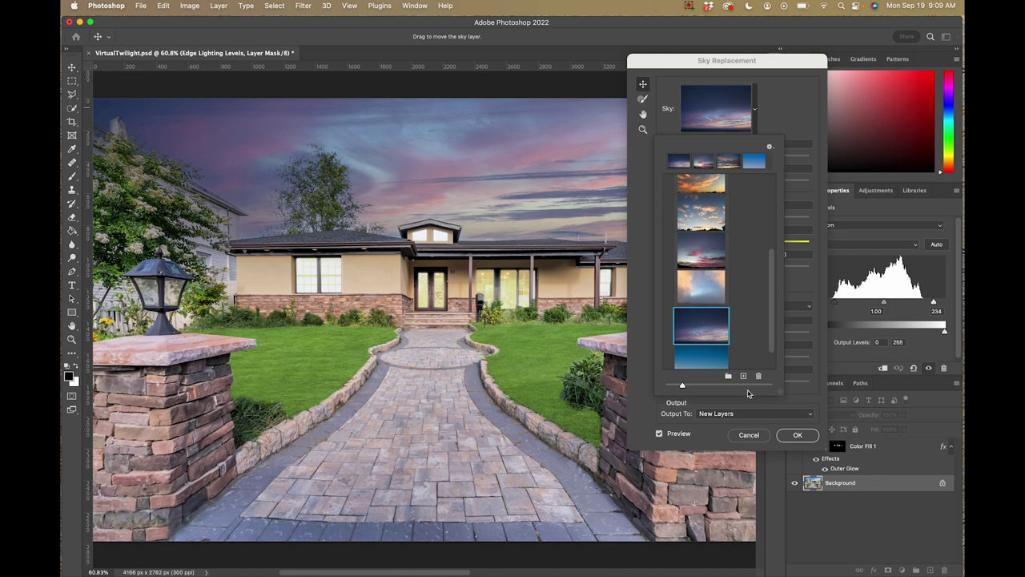
click(785, 439)
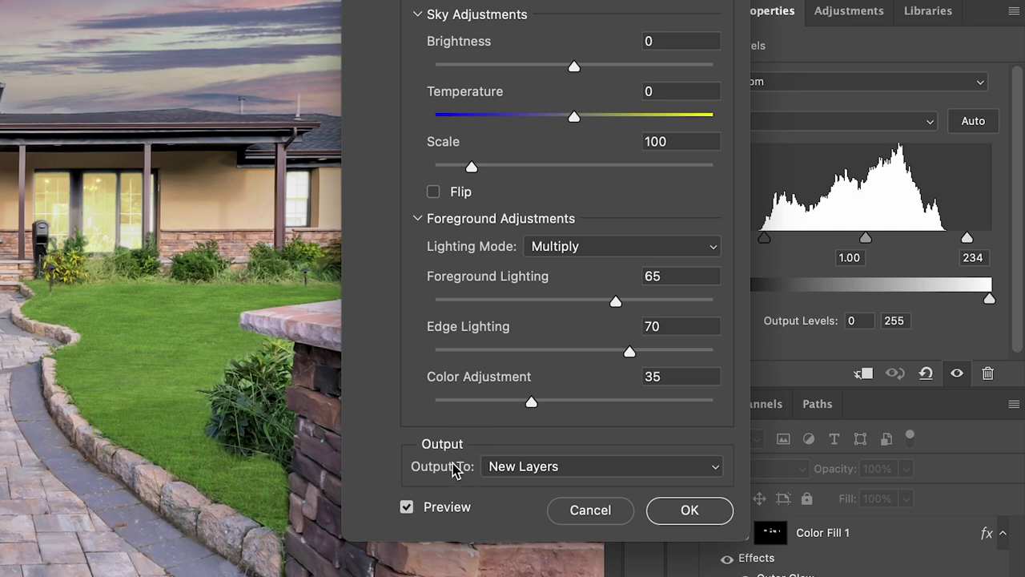
click(669, 516)
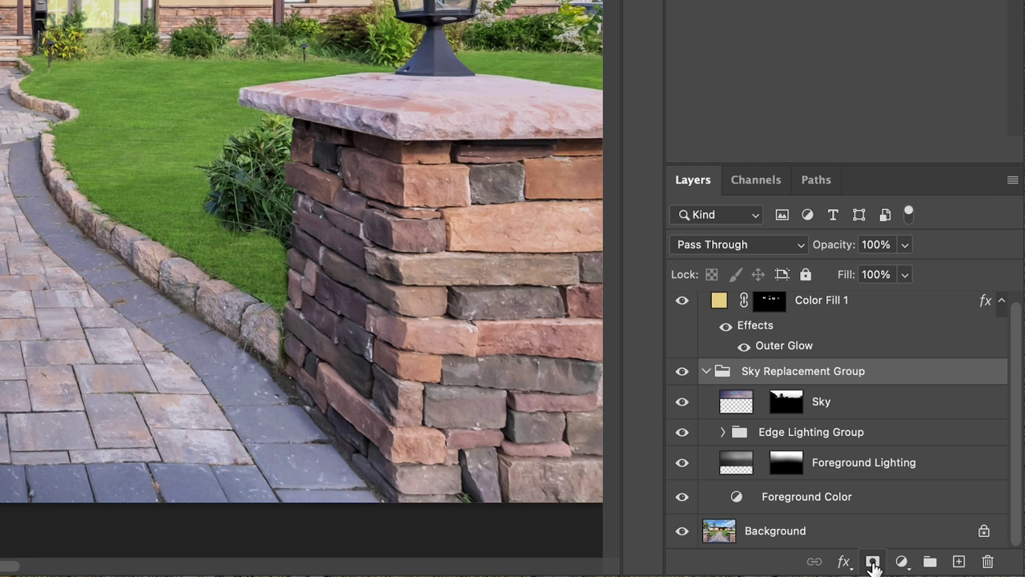
Step: Add a layer mask to the Sky Replacement Group and lower the brush flow to 4% for painting on it
click(873, 563)
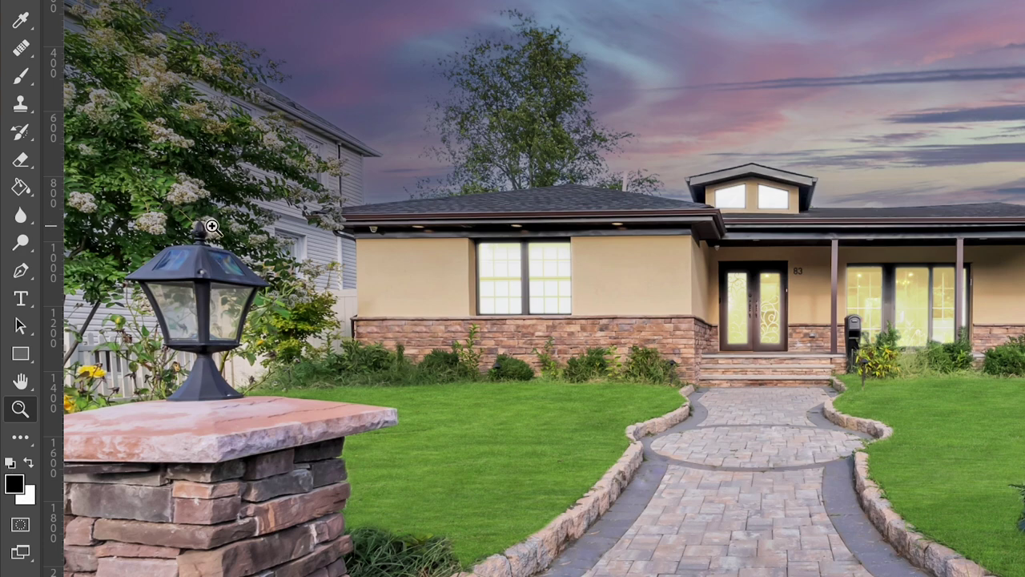
key(b)
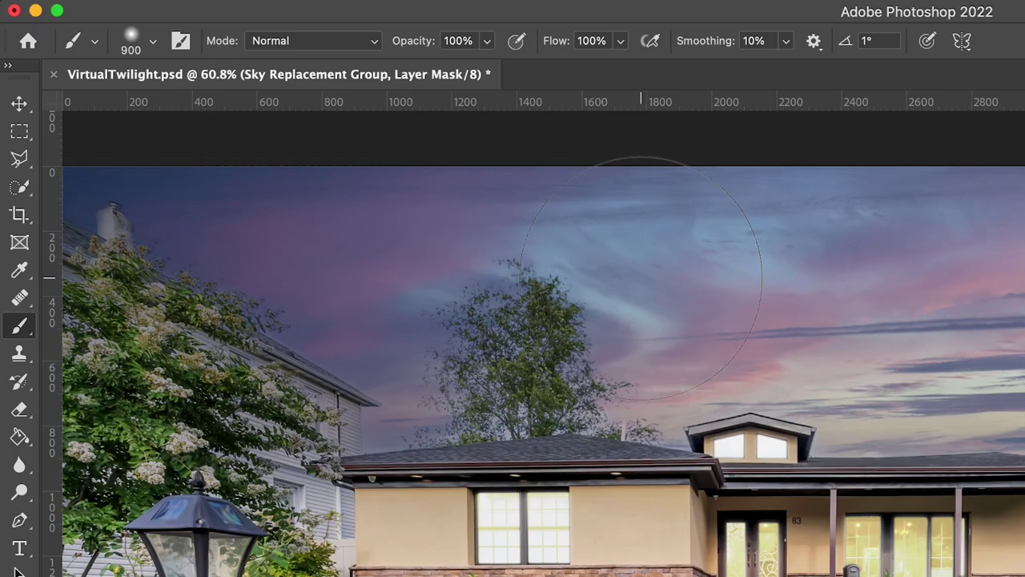
click(621, 40)
drag(582, 67, 529, 67)
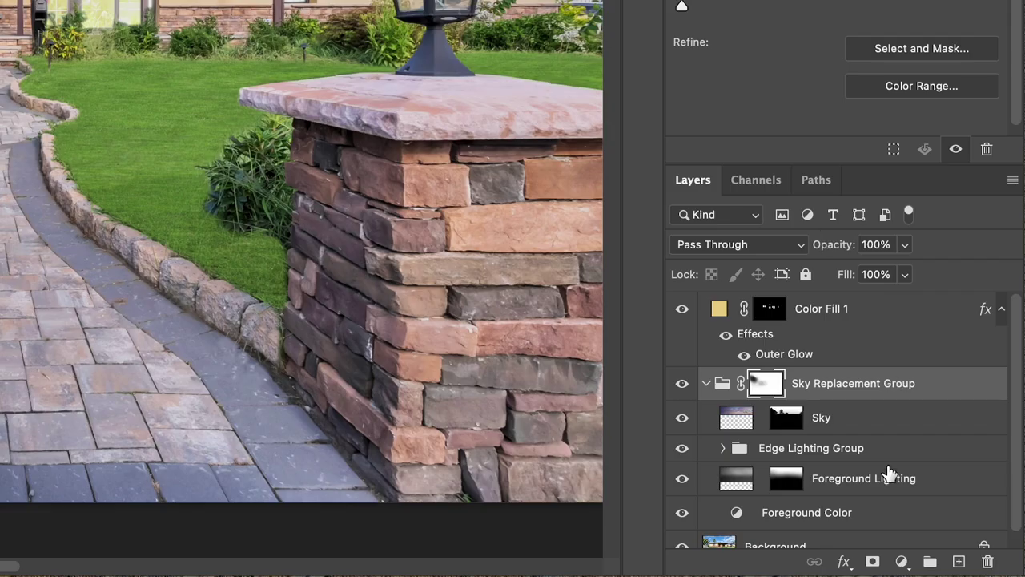
Step: Add a Color Lookup adjustment layer directly above the Background layer and load the NightFromDay.CUBE 3D LUT
scroll(875, 519, down, 1)
click(751, 541)
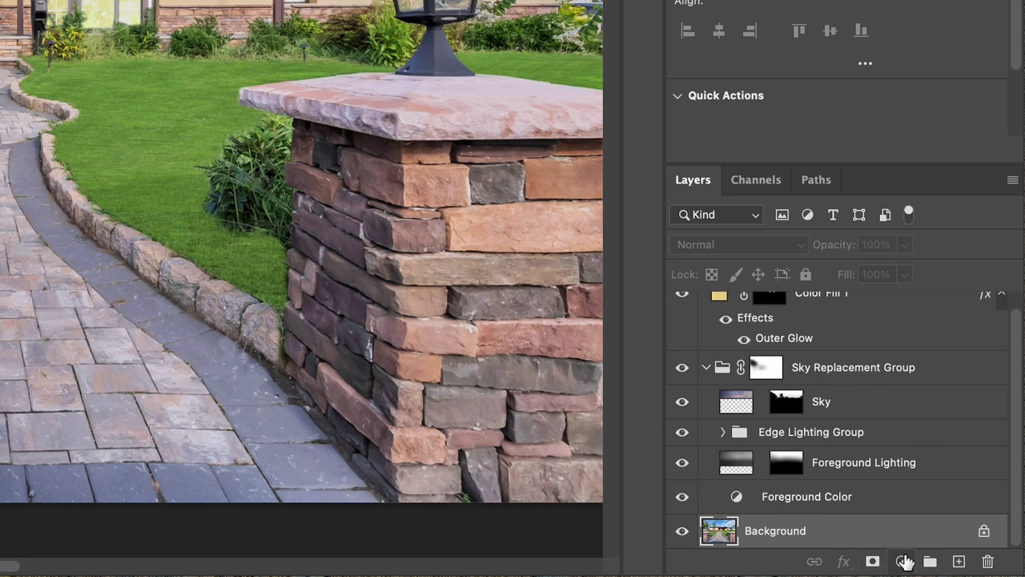
click(901, 562)
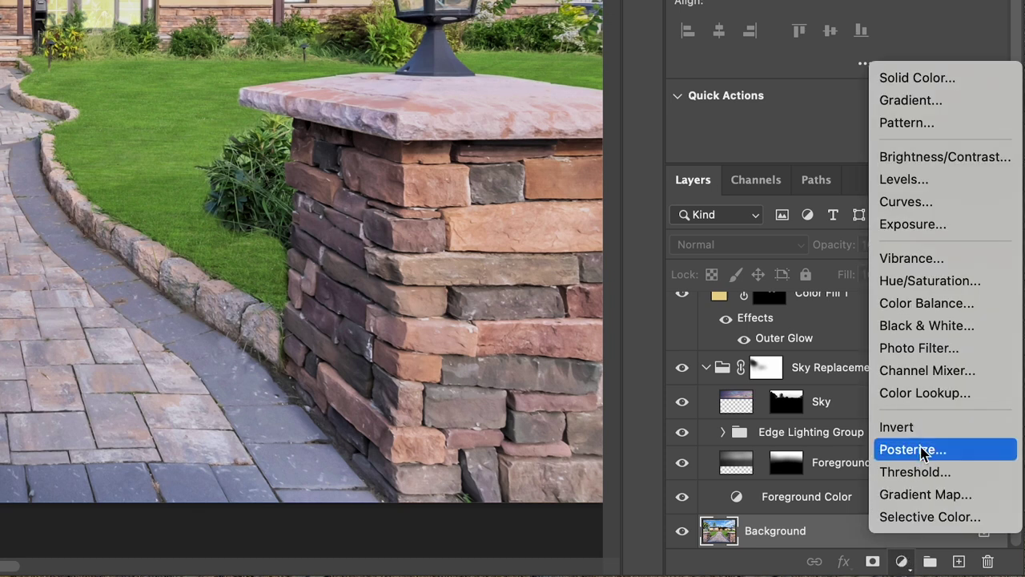
click(921, 394)
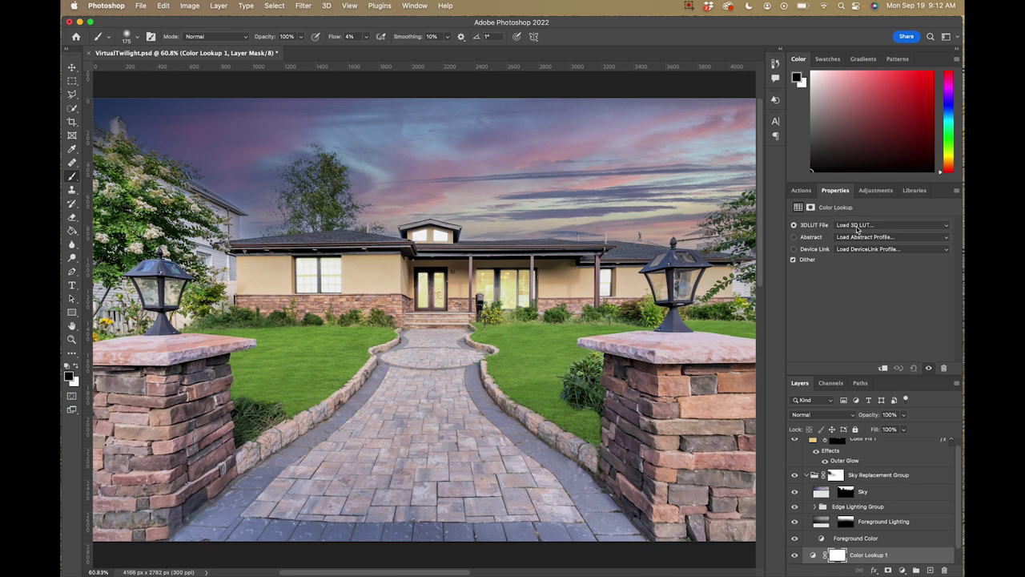
click(937, 227)
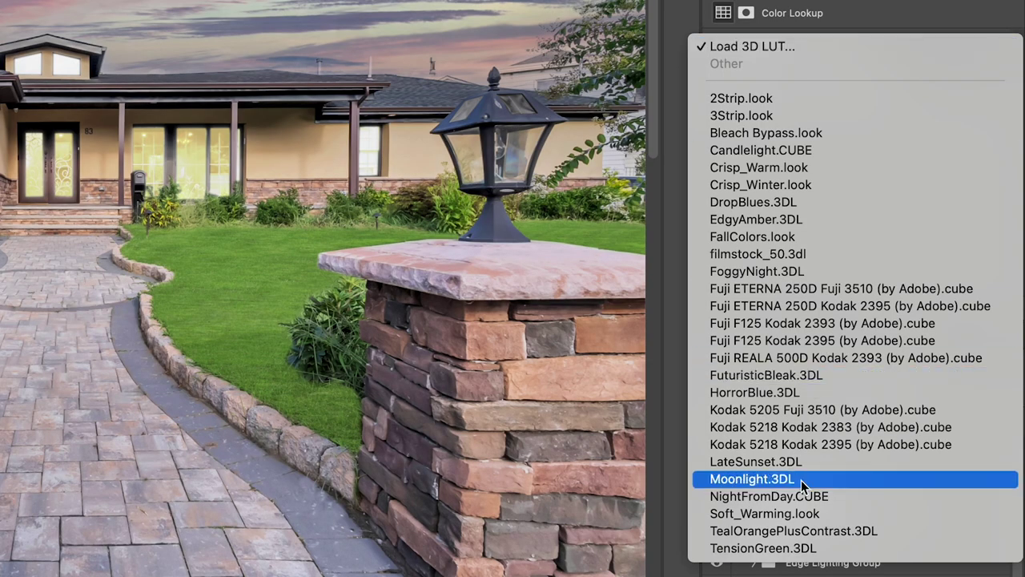
click(754, 498)
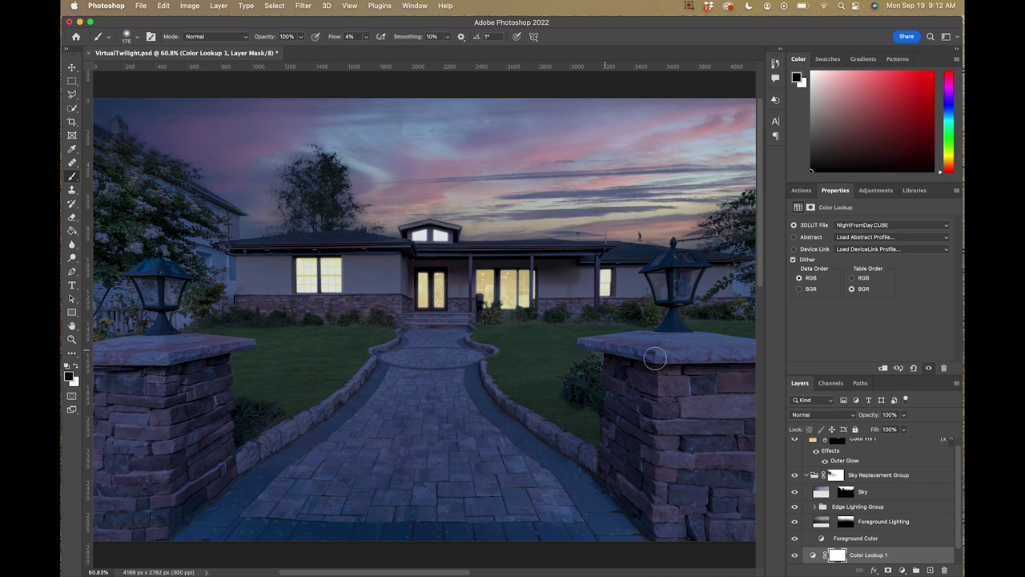
scroll(833, 529, down, 1)
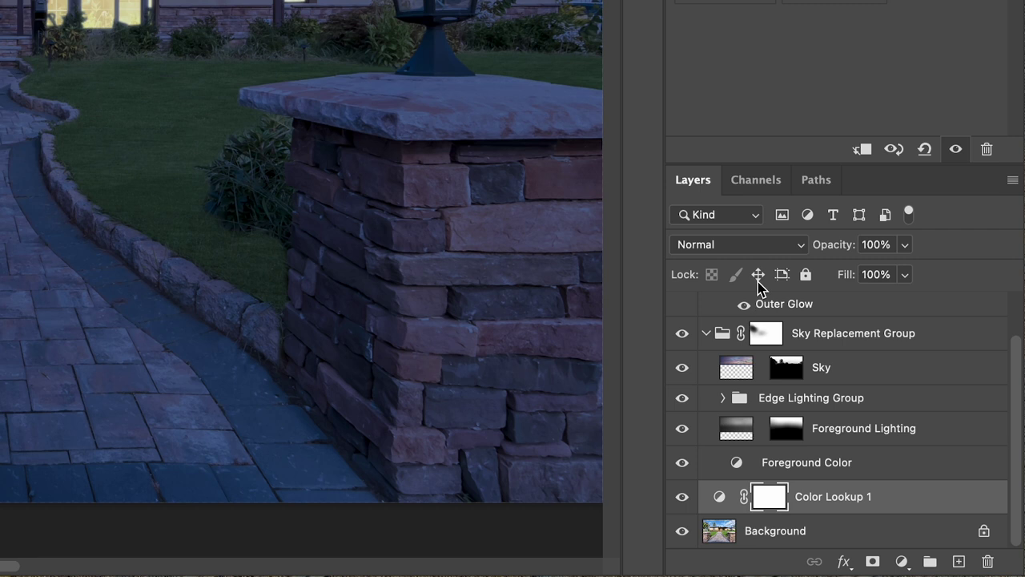
Step: Lower the Color Lookup 1 layer's opacity to 60% and make its layer mask active for painting
scroll(799, 414, up, 2)
scroll(799, 414, down, 2)
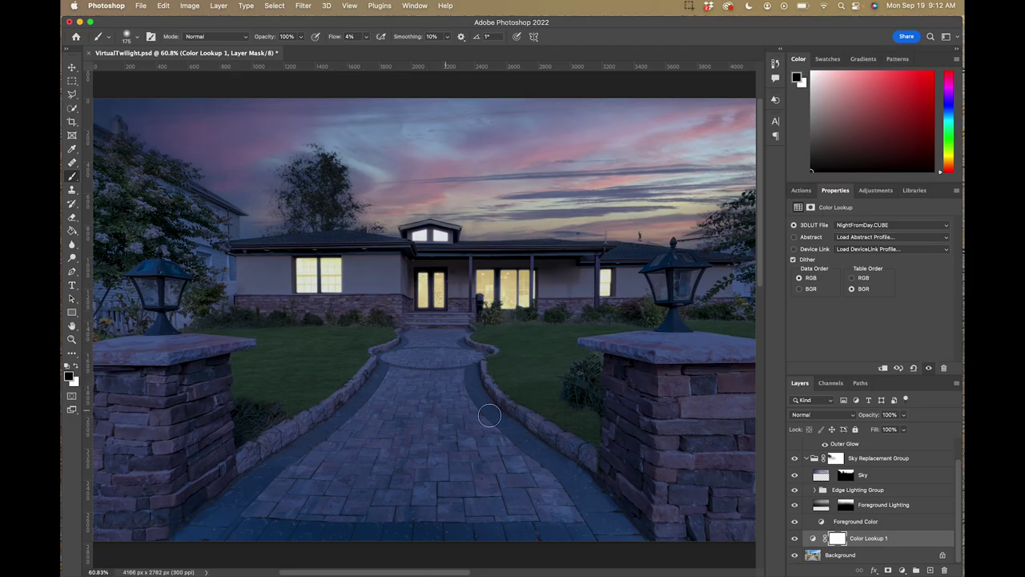
click(904, 414)
drag(904, 430, 886, 432)
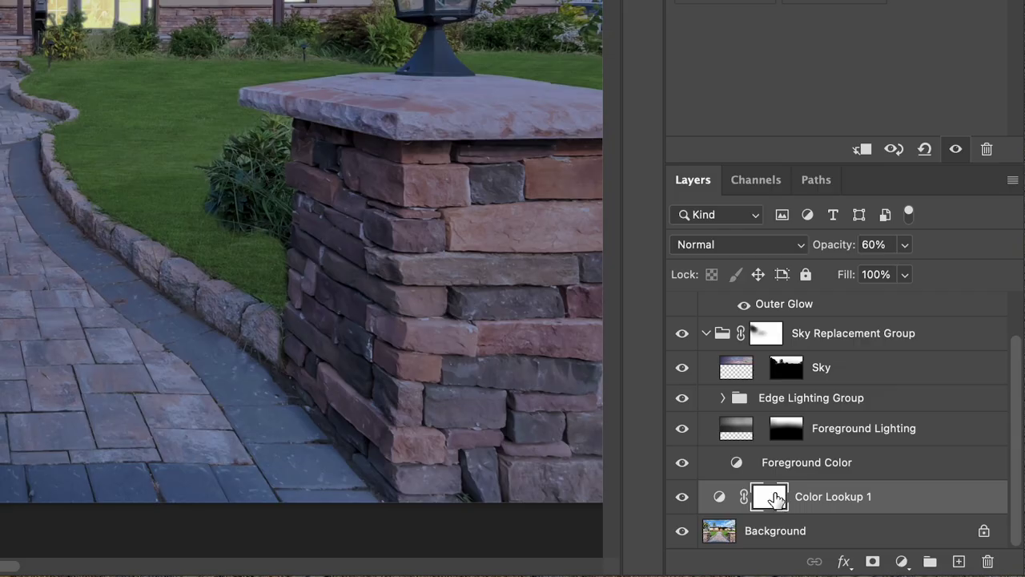
click(841, 540)
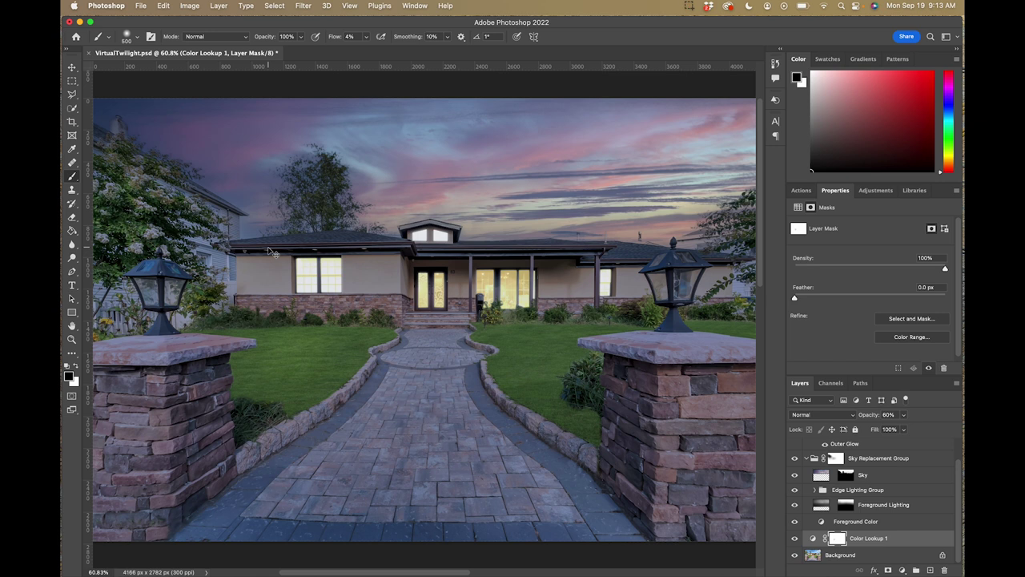
Step: Examine the recessed lights under the eaves near the front door and the house's large window
key(super+equal)
key(super+equal)
key(super+equal)
key(super+equal)
scroll(238, 180, up, 5)
scroll(238, 180, left, 3)
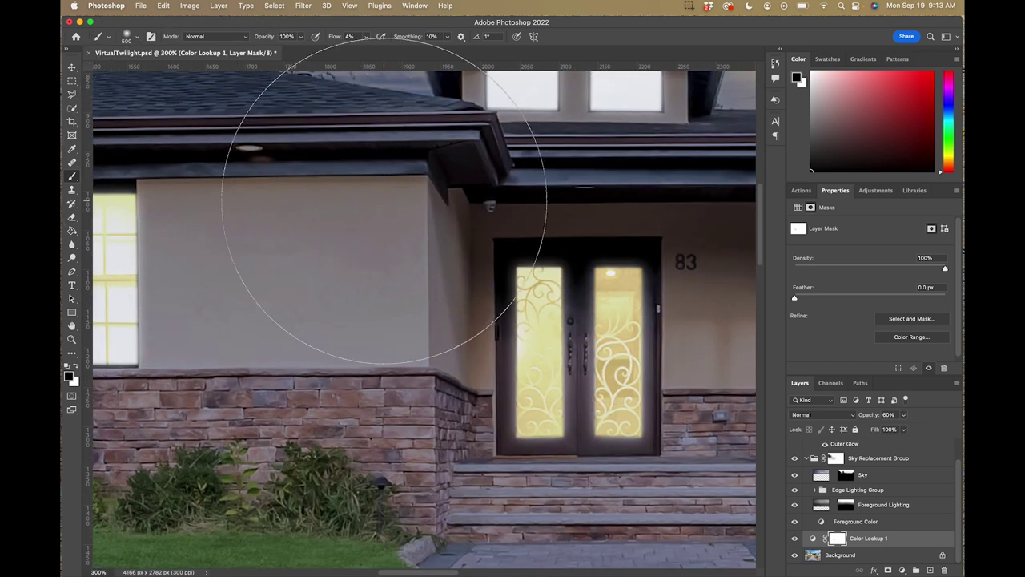
key(v)
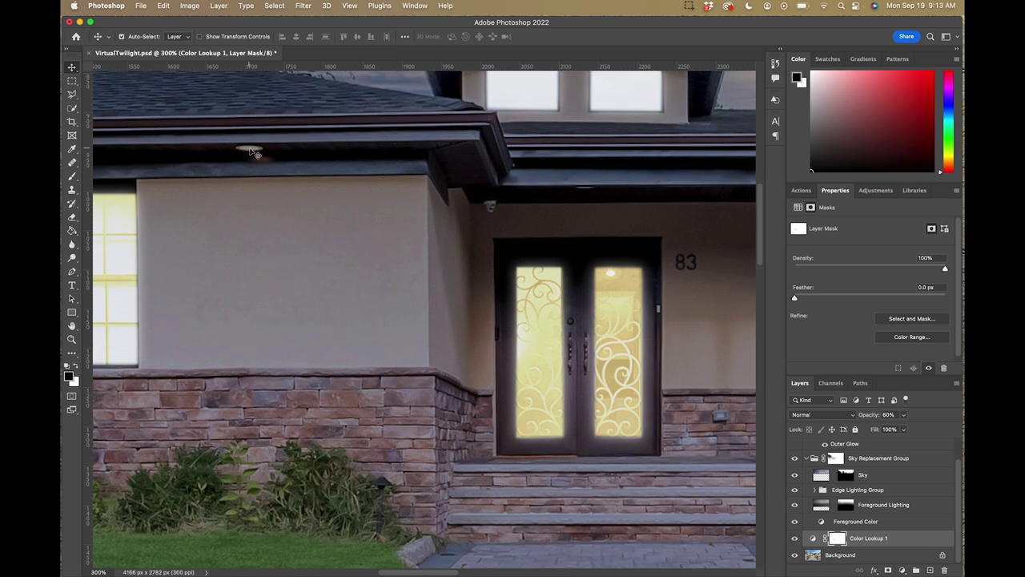
drag(230, 158, 499, 171)
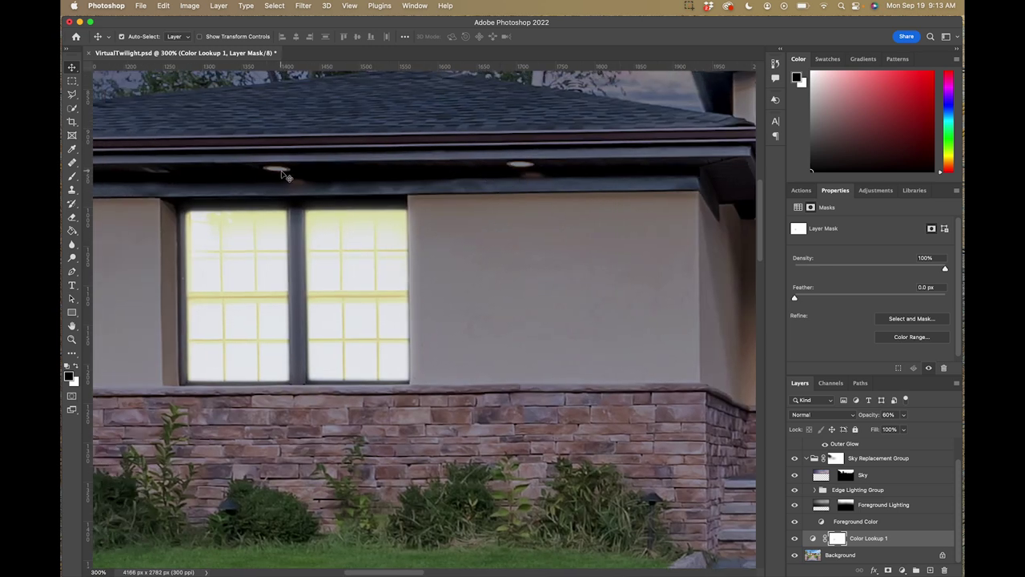
key(super+0)
Step: Paint black on the Color Lookup 1 mask over the lawn beside the house window and the walkway near the steps
key(b)
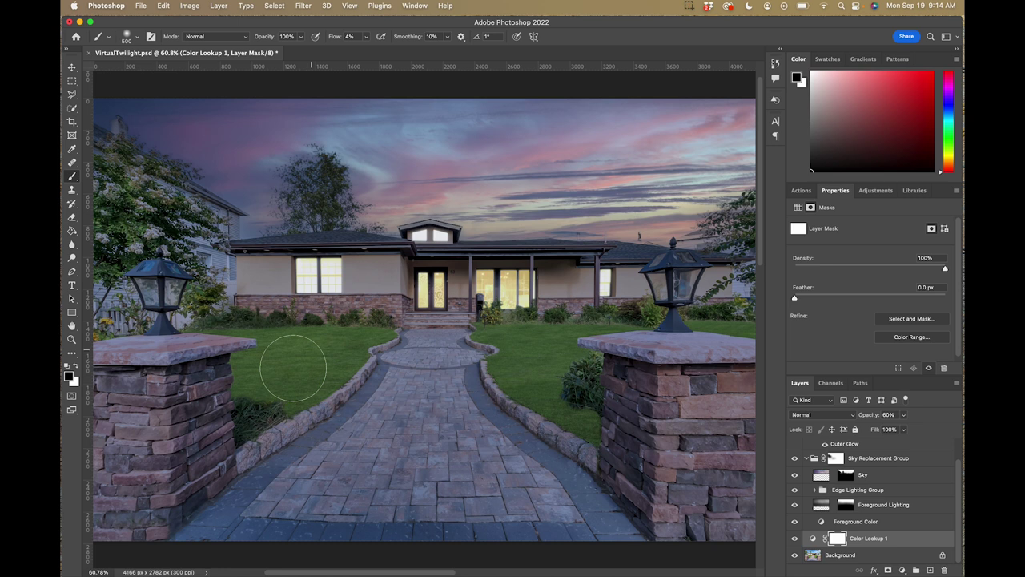
mouse_move(318, 354)
mouse_down()
mouse_move(276, 365)
mouse_move(281, 349)
mouse_move(304, 351)
mouse_move(292, 367)
mouse_move(267, 364)
mouse_move(290, 350)
mouse_up()
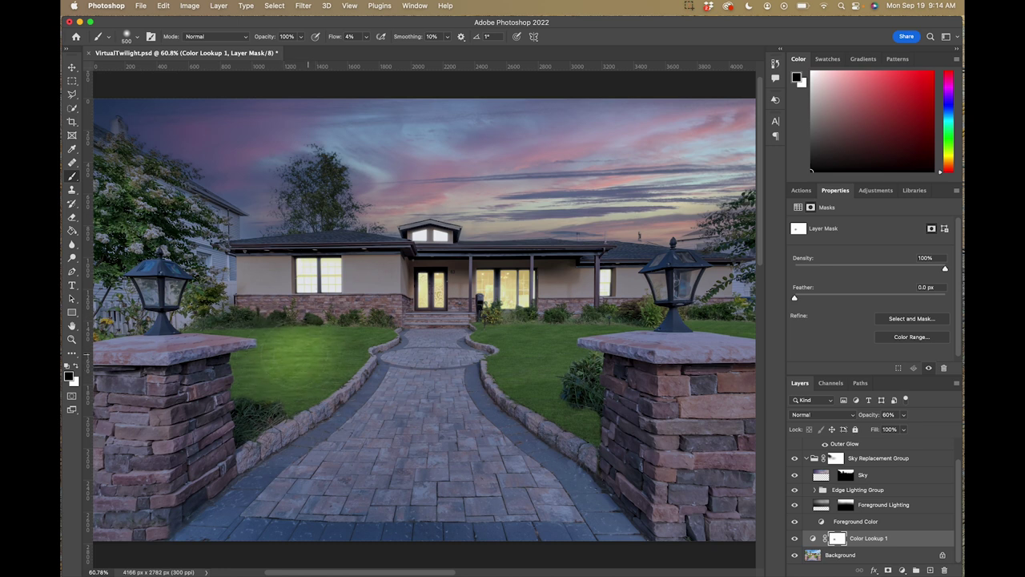
mouse_move(324, 361)
mouse_down()
mouse_move(263, 361)
mouse_move(328, 357)
mouse_up()
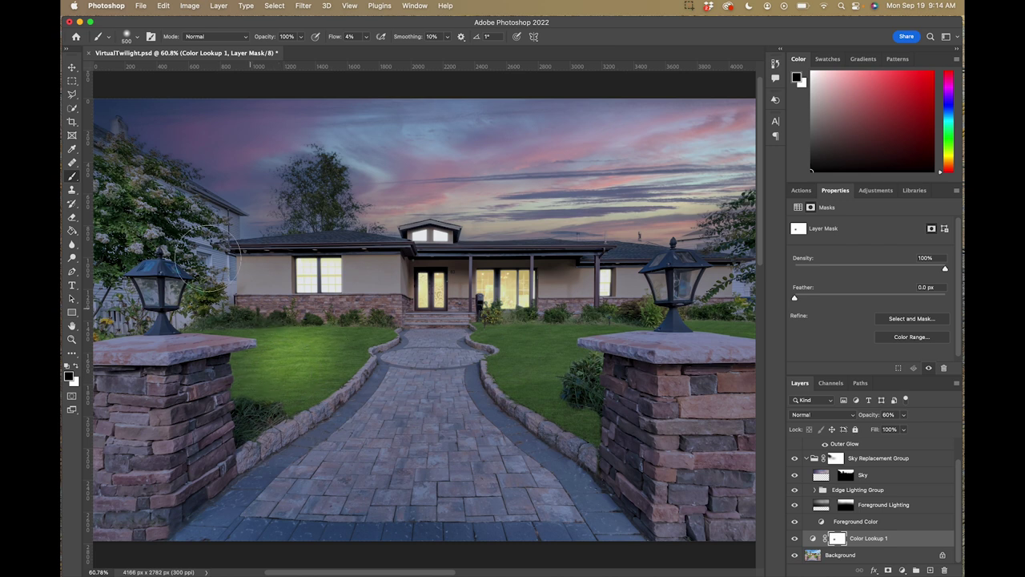
click(128, 37)
click(127, 38)
drag(430, 343, 451, 346)
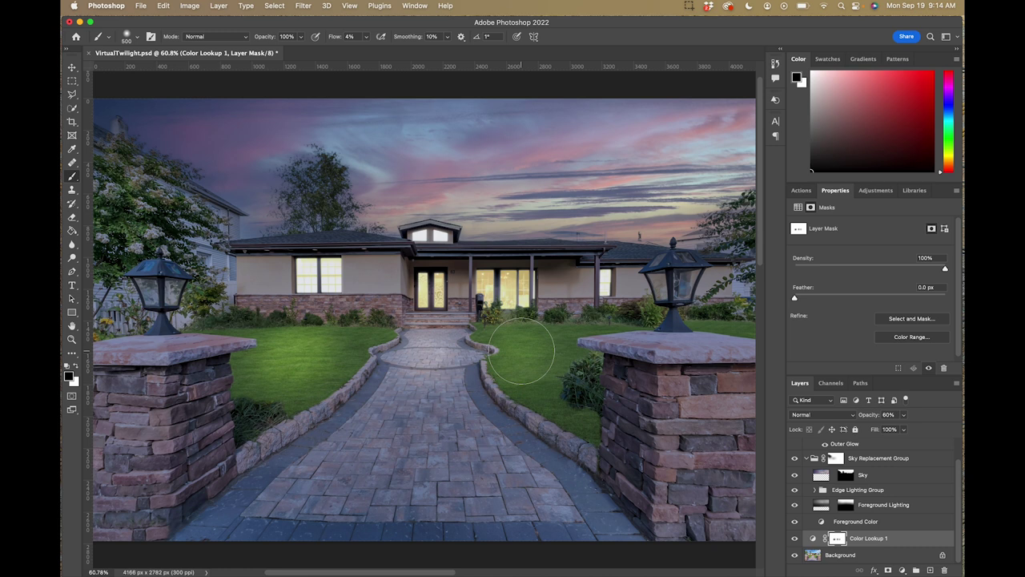
Step: Reduce the brush size to 250 and paint black on the mask over the far lawn on the other side of the walkway
mouse_move(520, 349)
mouse_down()
mouse_move(599, 348)
mouse_move(508, 344)
mouse_move(542, 371)
mouse_move(533, 353)
mouse_move(435, 364)
mouse_up()
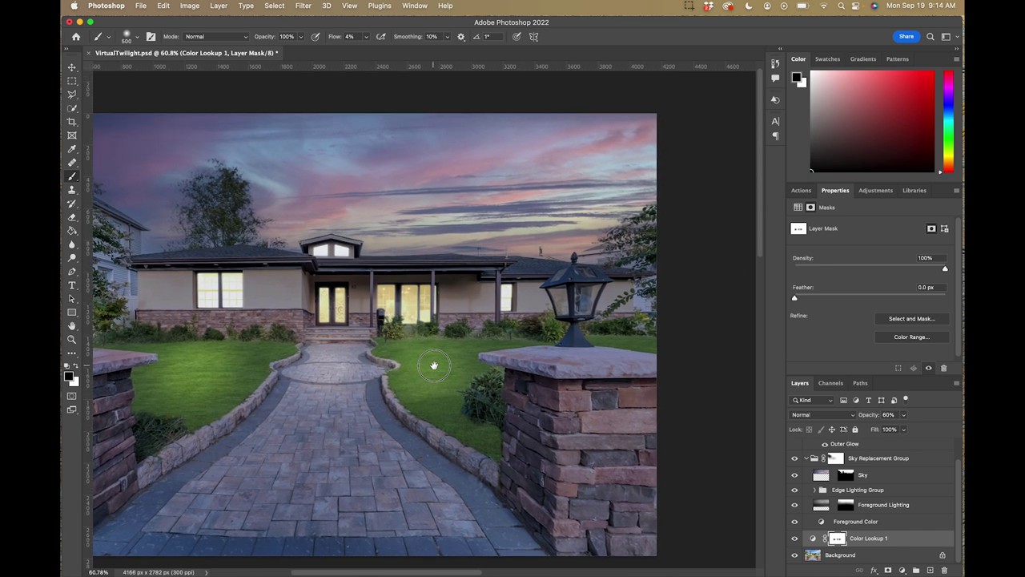
key(bracketleft)
key(bracketleft)
key(bracketleft)
drag(520, 344, 501, 341)
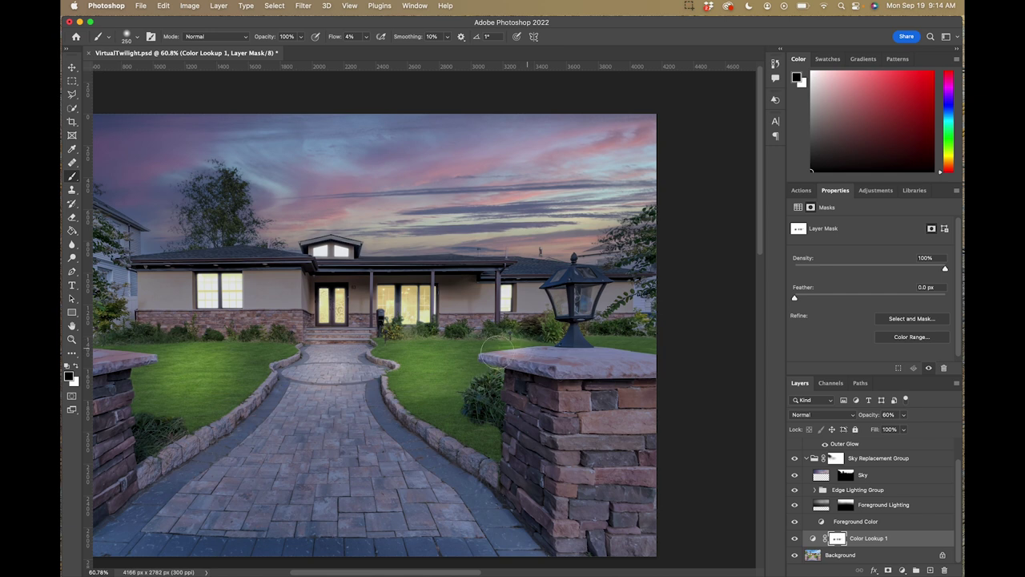
drag(434, 360, 556, 370)
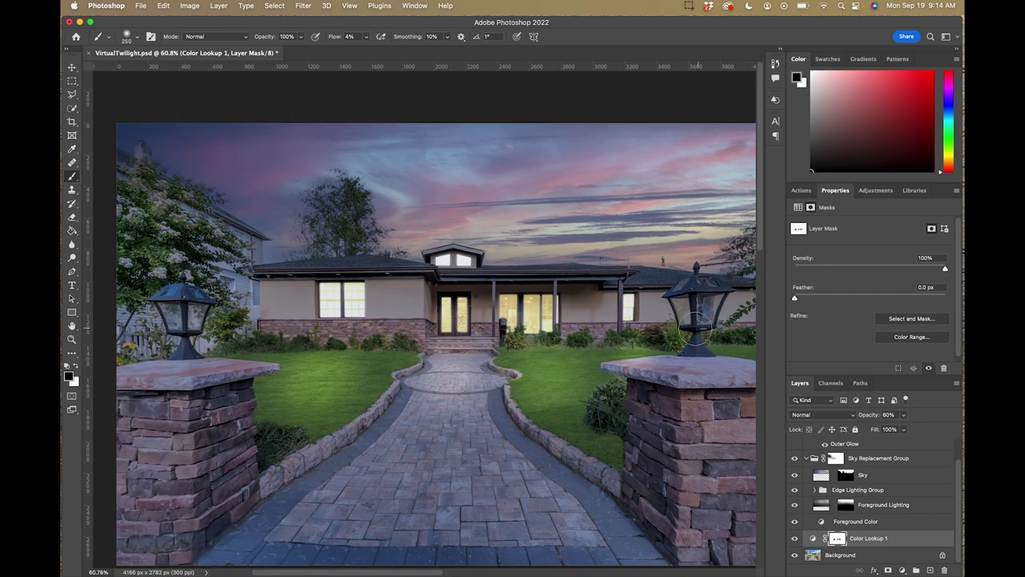
Step: Paint black on the Color Lookup 1 mask around the pillar lamps and the stone pillar caps beneath them
drag(239, 345, 311, 339)
mouse_move(216, 378)
mouse_down()
mouse_move(292, 364)
mouse_move(287, 372)
mouse_move(311, 378)
mouse_up()
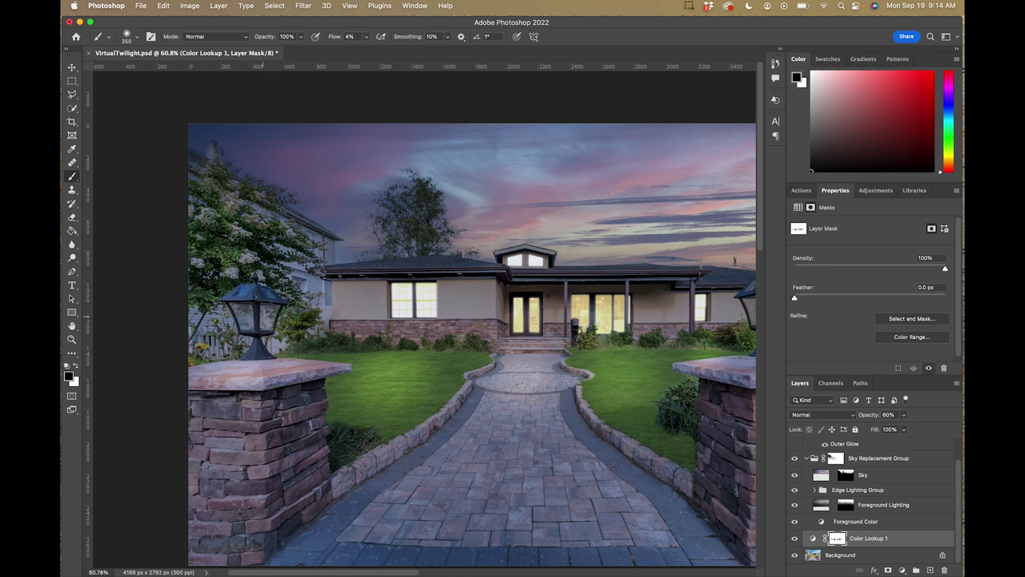
drag(269, 315, 298, 359)
scroll(304, 377, right, 5)
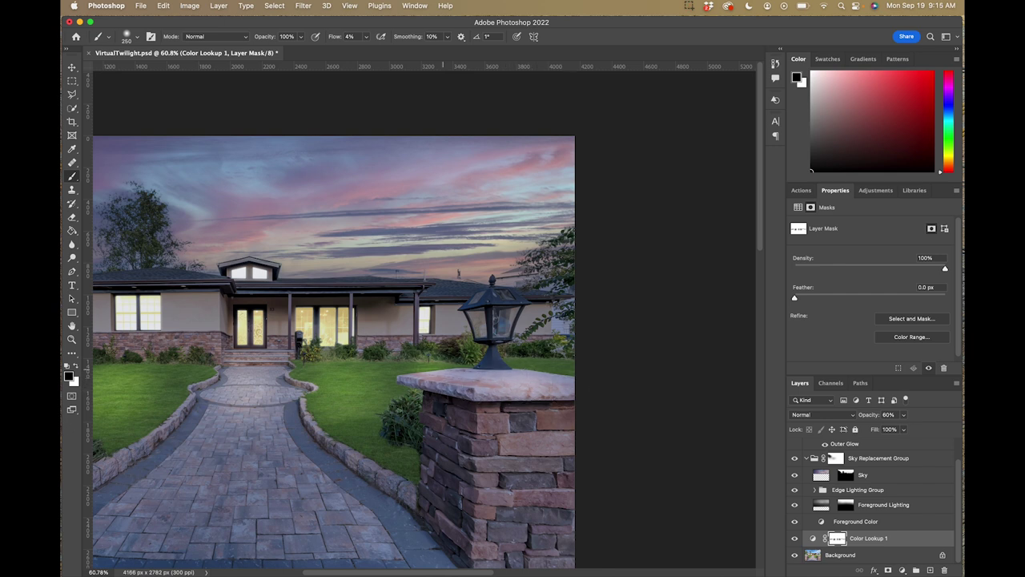
drag(447, 377, 426, 311)
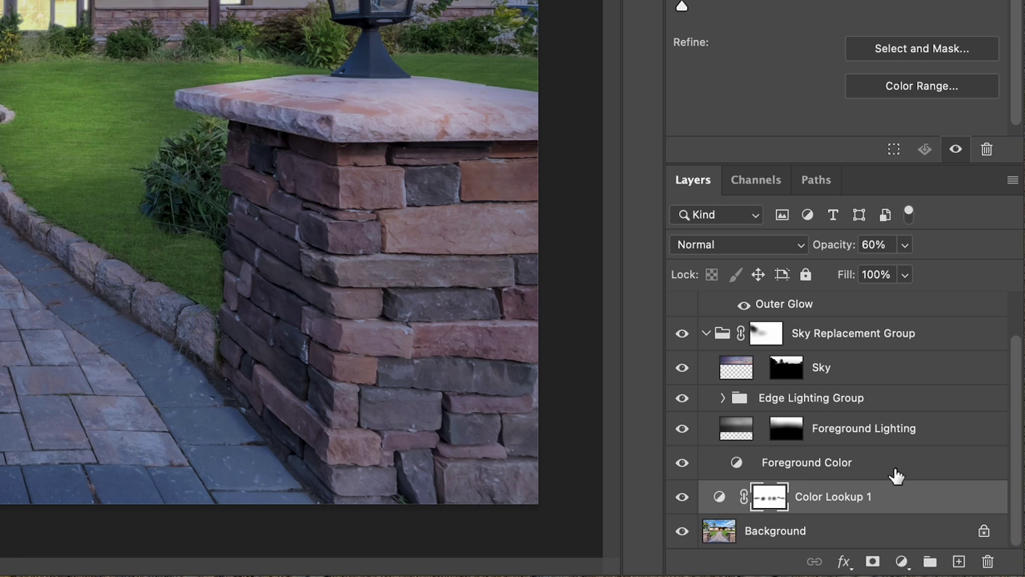
Step: Add a new empty layer directly above Color Lookup 1 and rename it Lights
scroll(895, 476, up, 2)
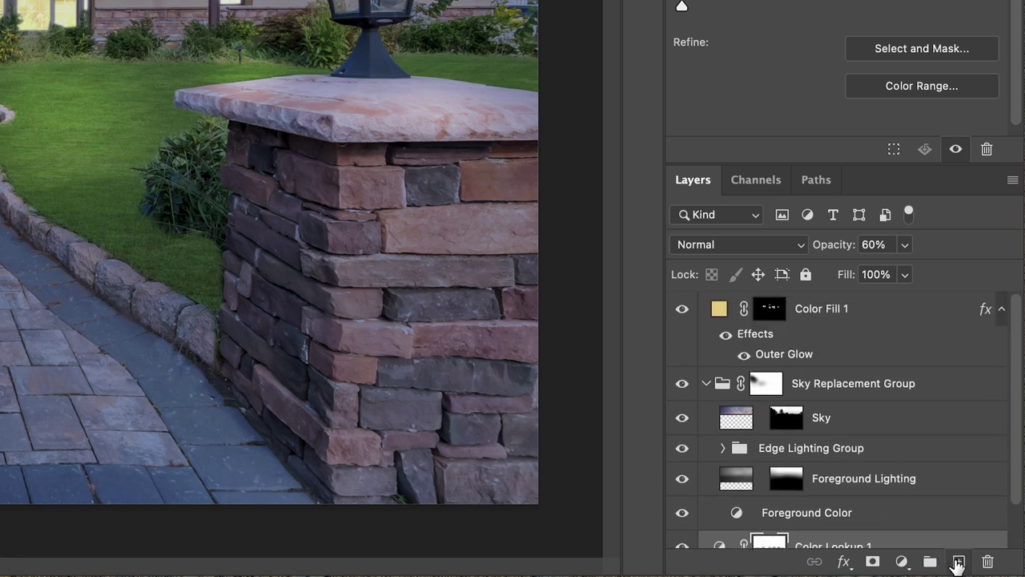
click(958, 564)
click(721, 531)
scroll(742, 455, down, 3)
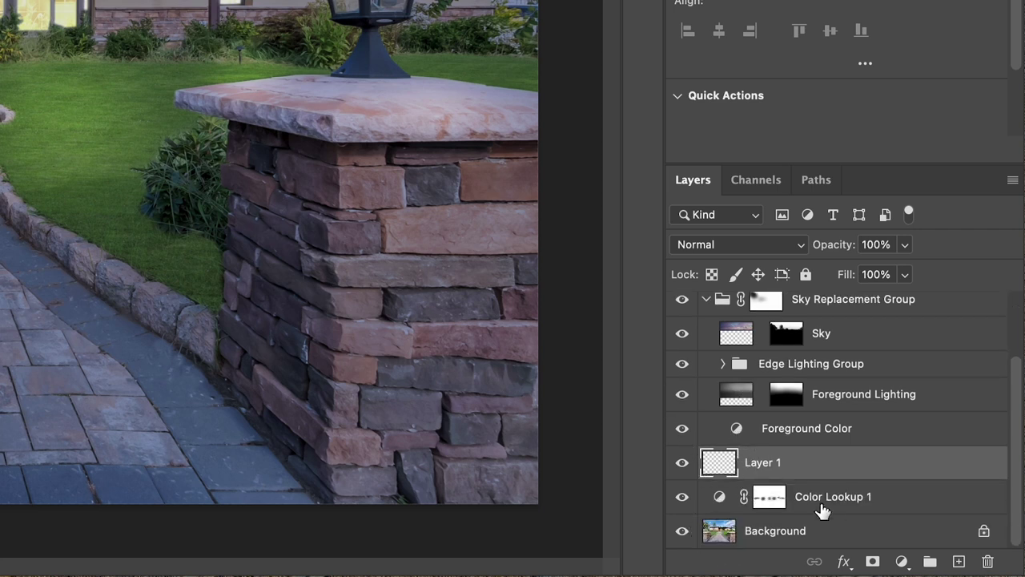
double_click(762, 463)
text(Lig)
key(Return)
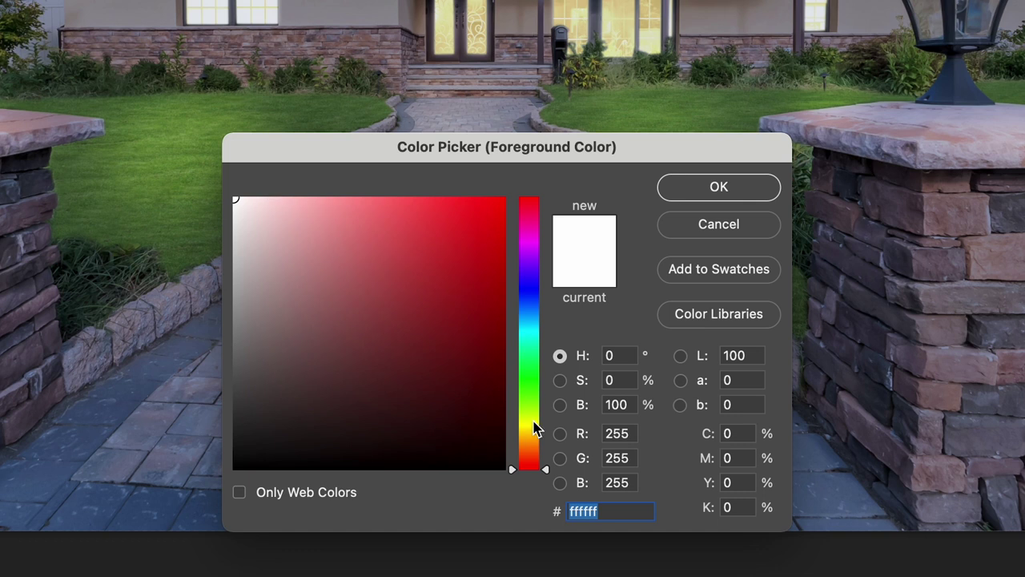
Step: Set the foreground colour to a light, warm yellow for painting the lamp light
click(531, 426)
drag(535, 431, 533, 430)
mouse_move(366, 222)
mouse_down()
mouse_move(371, 256)
mouse_move(373, 230)
mouse_up()
drag(536, 427, 539, 433)
mouse_move(377, 217)
mouse_down()
mouse_move(377, 227)
mouse_move(371, 219)
mouse_up()
click(727, 193)
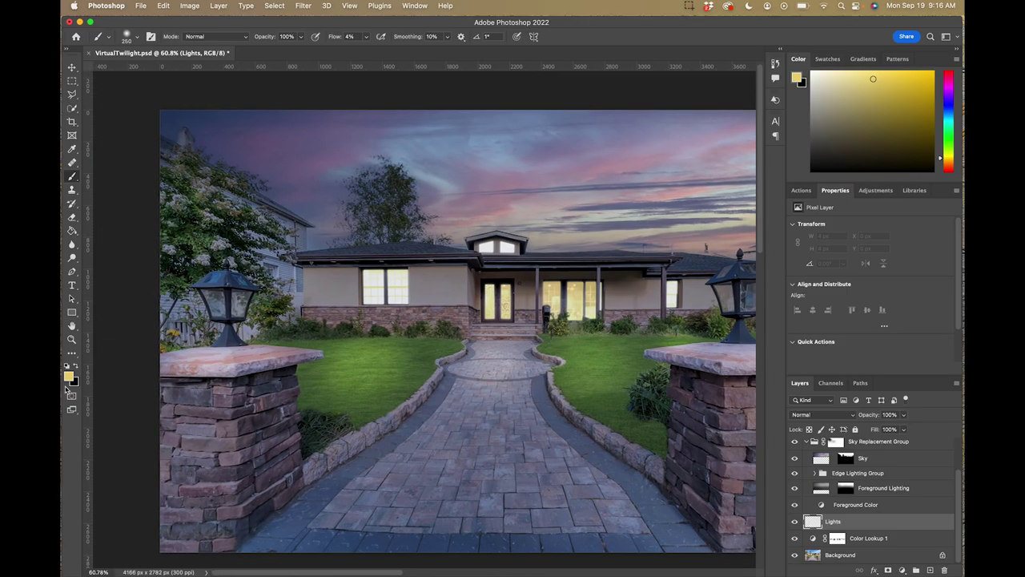
click(68, 379)
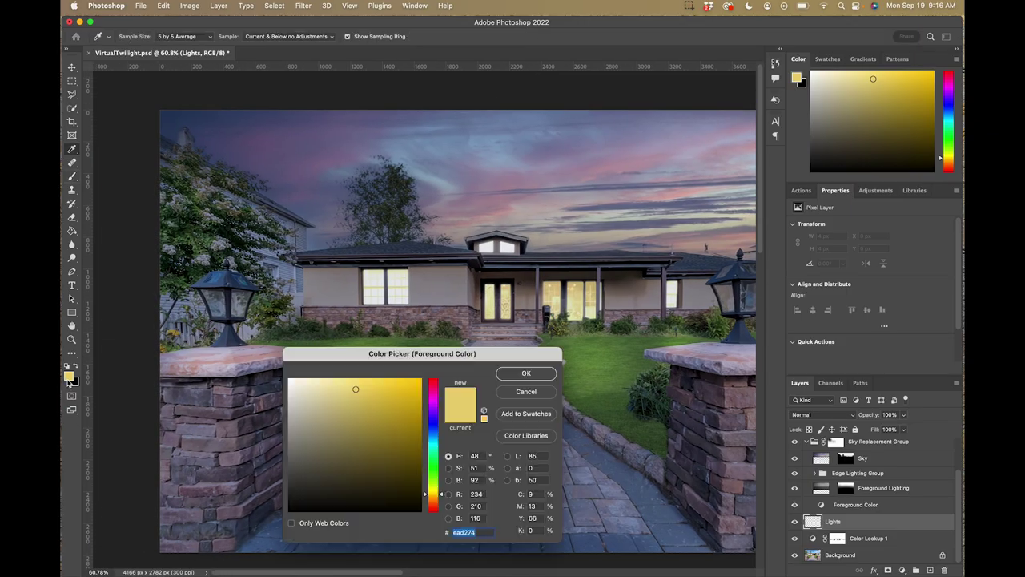
click(338, 385)
key(Return)
key(b)
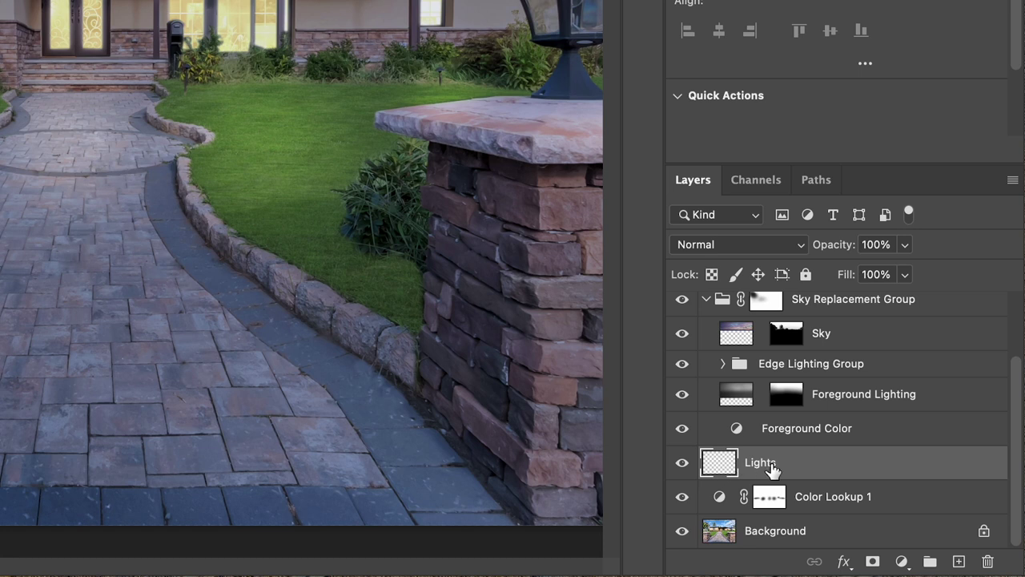
Step: Set the Lights layer's blend mode to Color Dodge and turn off Transparency Shapes Layer in its blending options
click(748, 248)
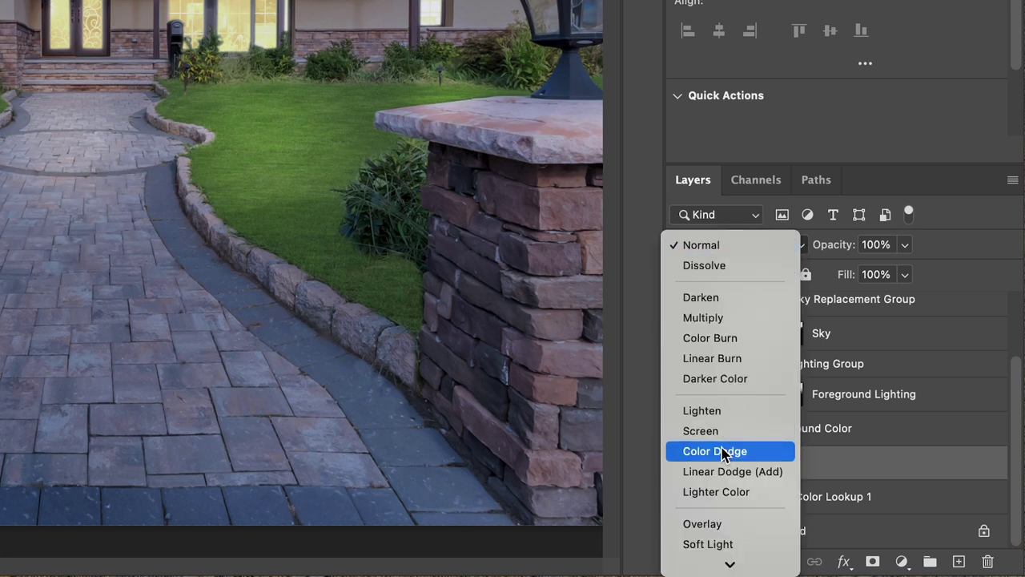
click(724, 452)
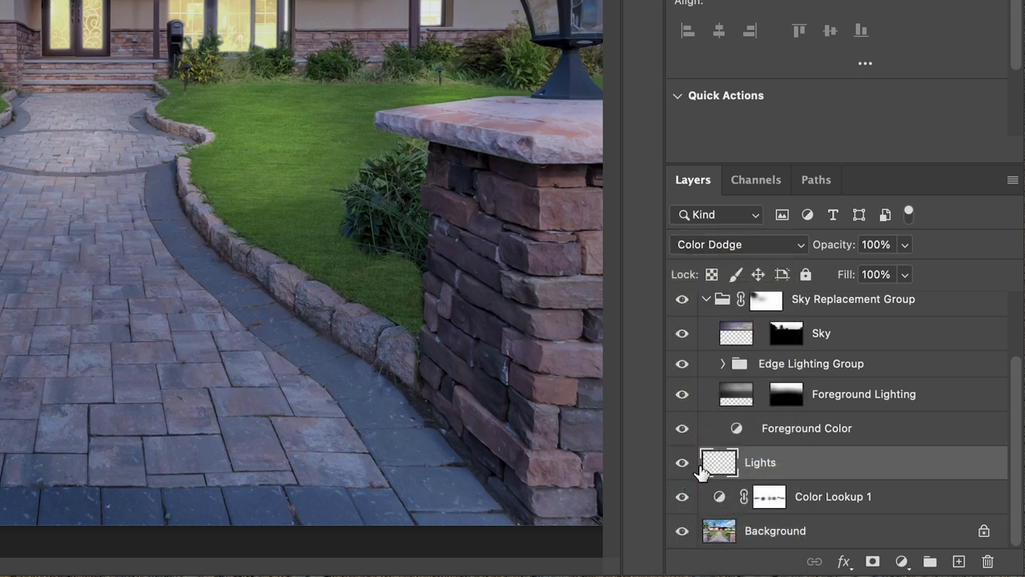
double_click(865, 525)
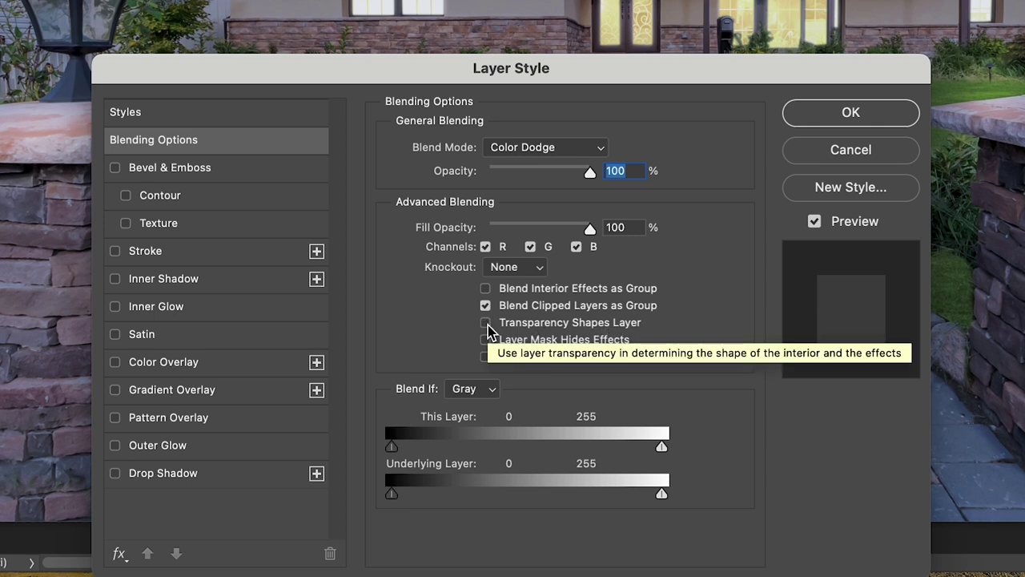
click(818, 126)
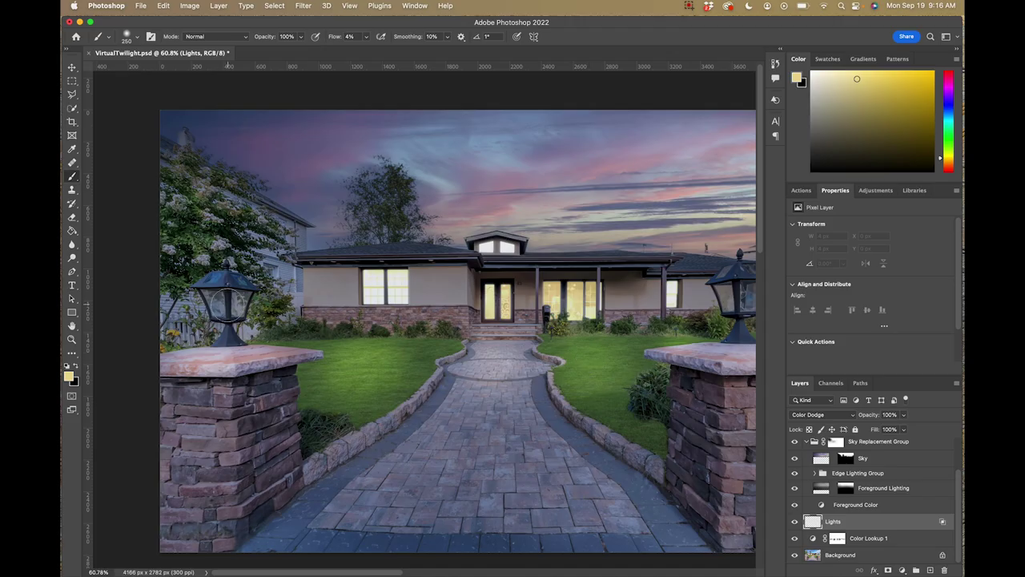
Step: Paint yellow light inside the glass panes of the pillar lamps on the Lights layer with a small soft brush at 4% flow
drag(227, 300, 228, 304)
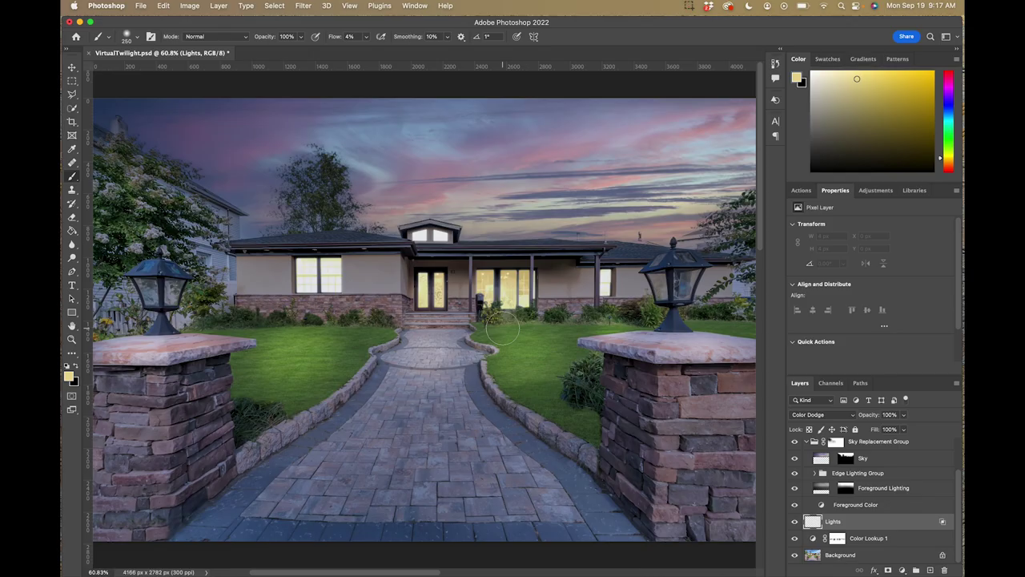
key(z)
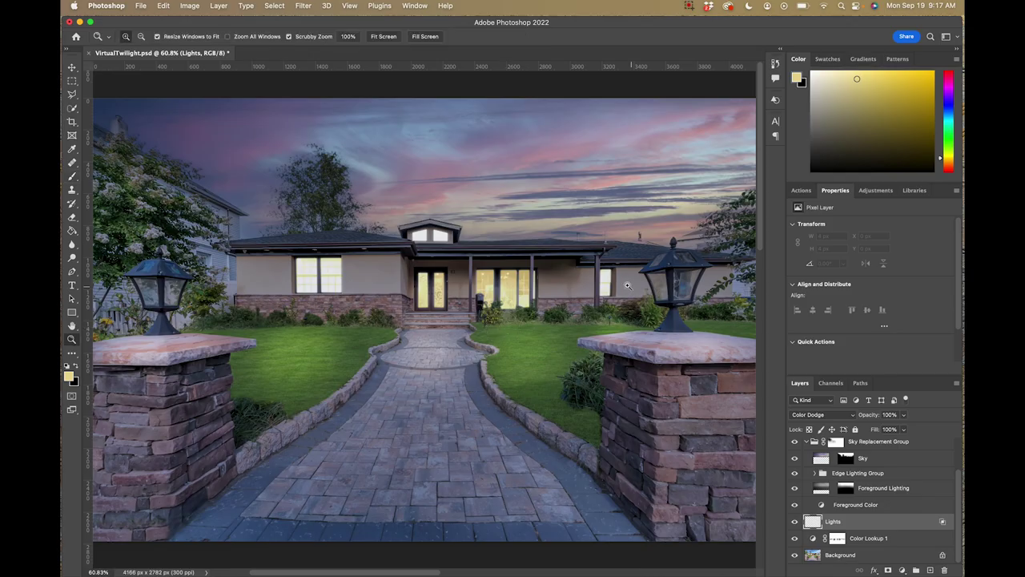
click(670, 275)
drag(711, 303, 462, 306)
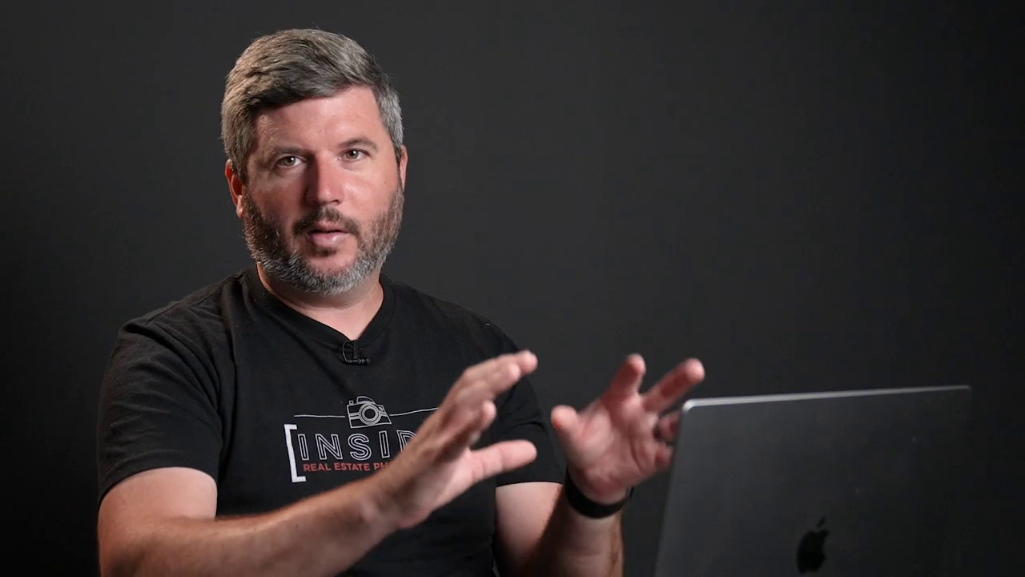
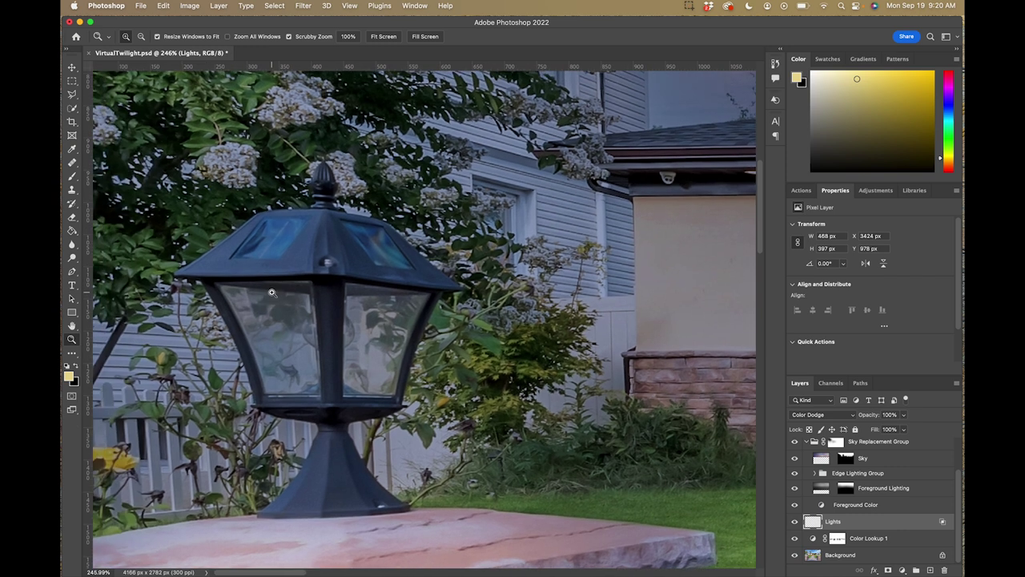
key(bracketright)
key(bracketright)
key(bracketright)
mouse_move(274, 355)
mouse_down()
mouse_move(262, 317)
mouse_move(283, 342)
mouse_move(249, 290)
mouse_move(285, 387)
mouse_move(281, 332)
mouse_move(296, 282)
mouse_move(301, 326)
mouse_move(253, 297)
mouse_move(313, 382)
mouse_move(267, 291)
mouse_move(297, 305)
mouse_move(301, 357)
mouse_move(317, 375)
mouse_move(302, 301)
mouse_move(362, 303)
mouse_move(358, 321)
mouse_move(386, 310)
mouse_move(401, 327)
mouse_move(372, 264)
mouse_move(341, 307)
mouse_move(384, 346)
mouse_move(365, 386)
mouse_move(257, 349)
mouse_move(294, 381)
mouse_move(304, 351)
mouse_move(348, 318)
mouse_move(343, 383)
mouse_move(298, 315)
mouse_move(310, 346)
mouse_move(349, 321)
mouse_move(347, 340)
mouse_move(349, 319)
mouse_move(304, 339)
mouse_move(308, 324)
mouse_move(311, 350)
mouse_move(311, 330)
mouse_move(355, 340)
mouse_move(342, 329)
mouse_move(357, 352)
mouse_move(348, 363)
mouse_move(307, 321)
mouse_move(306, 299)
mouse_move(312, 361)
mouse_move(344, 318)
mouse_move(365, 337)
mouse_up()
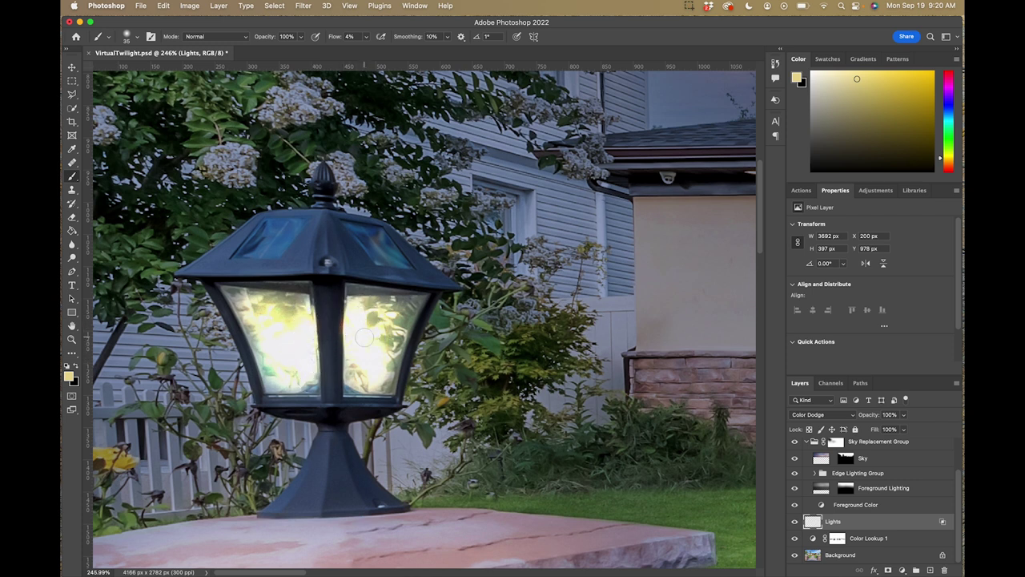
key(super+0)
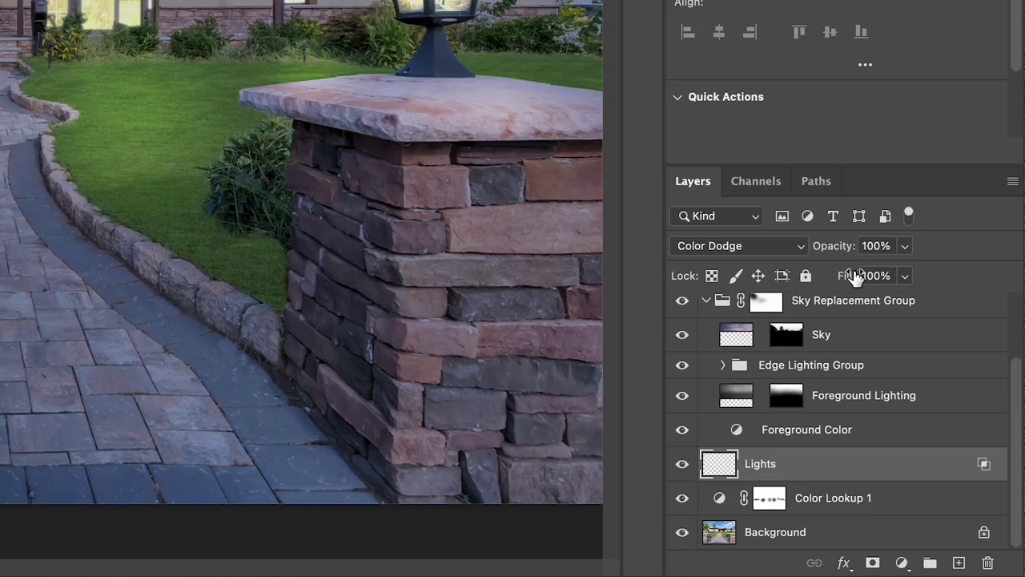
Step: Add a new empty layer above the Lights layer and set its blend mode to Overlay
click(959, 563)
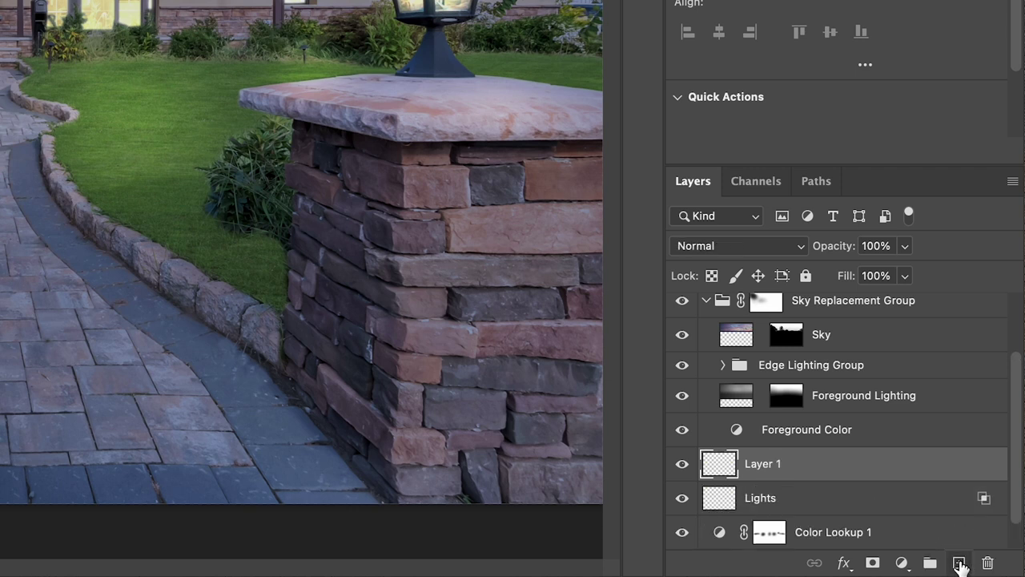
click(781, 248)
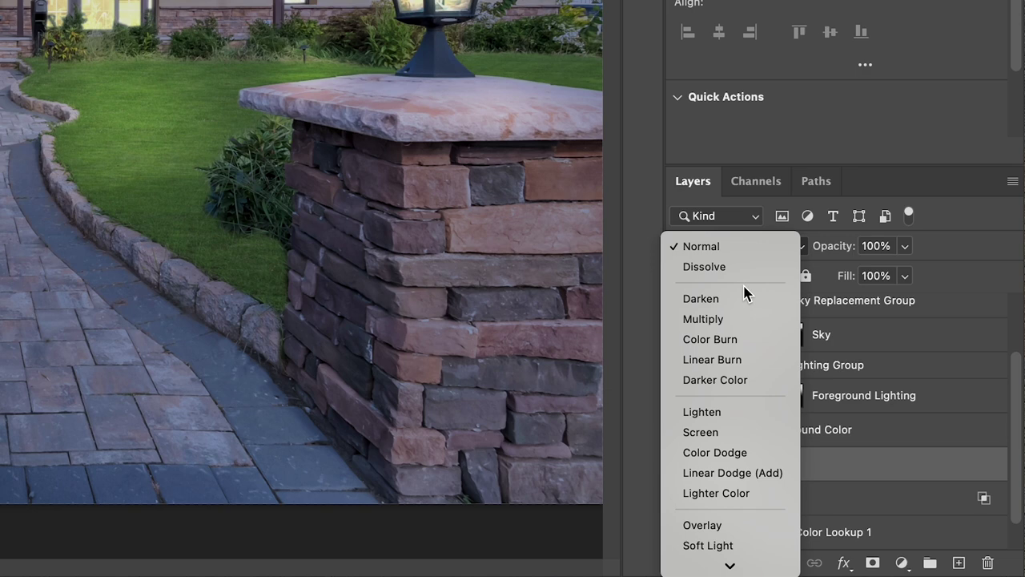
click(697, 525)
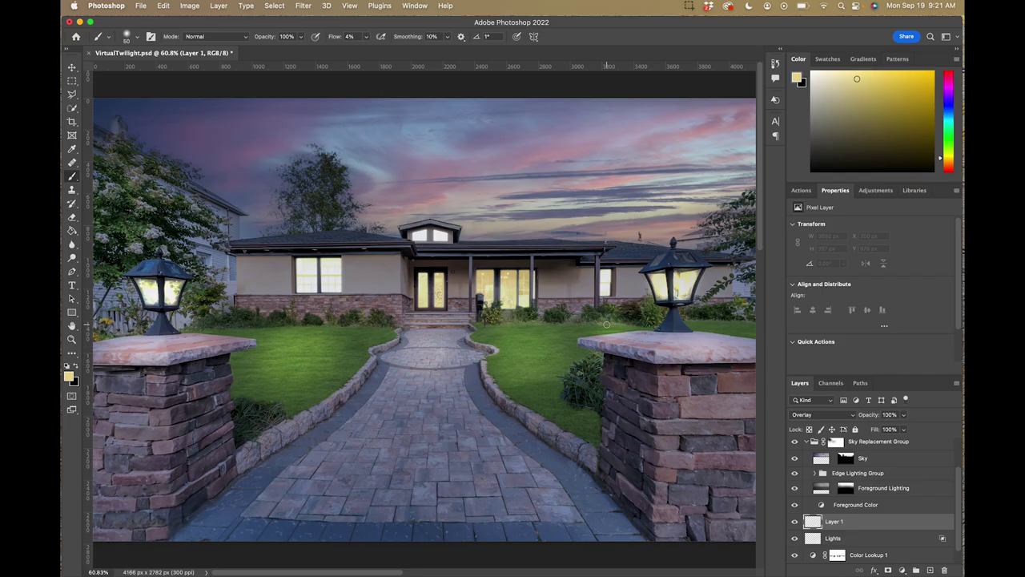
Step: Paint a soft yellow glow around both pillar lamps on the Overlay layer with a greatly enlarged soft brush at 4% flow
key(bracketright)
key(bracketright)
key(bracketright)
key(bracketright)
key(bracketright)
key(bracketright)
key(bracketright)
key(bracketright)
drag(681, 272, 677, 273)
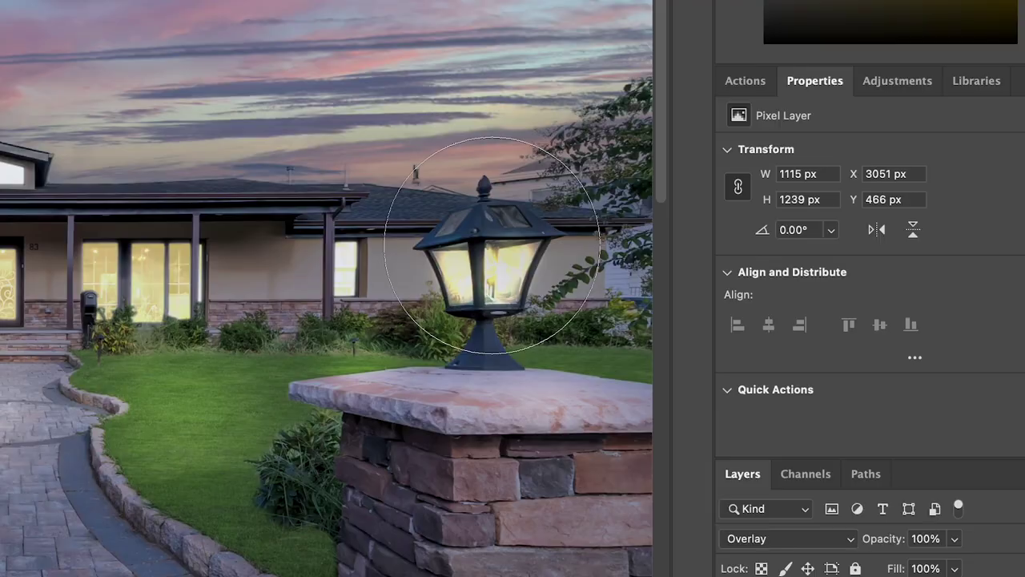
drag(493, 248, 504, 256)
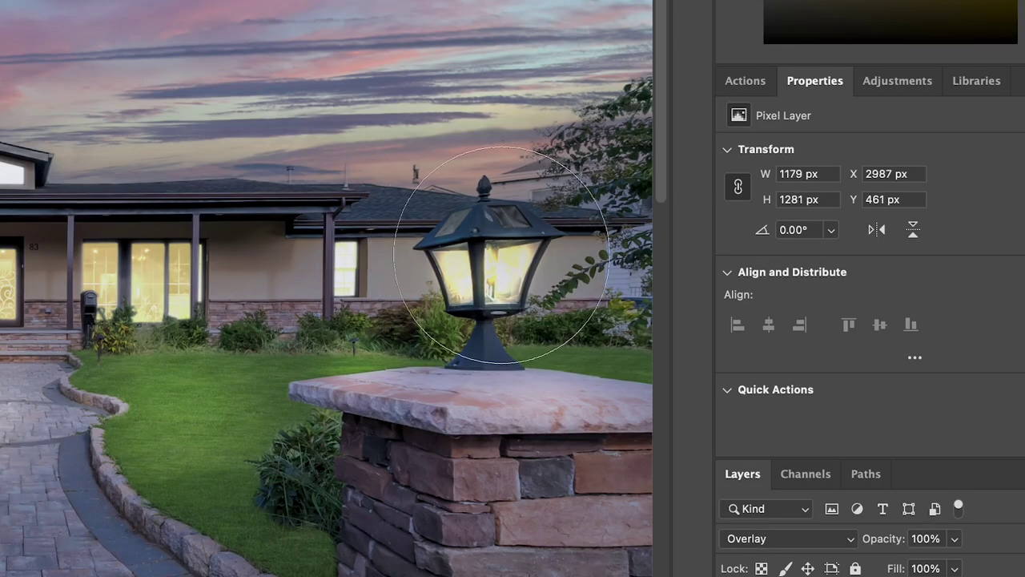
drag(488, 240, 16, 257)
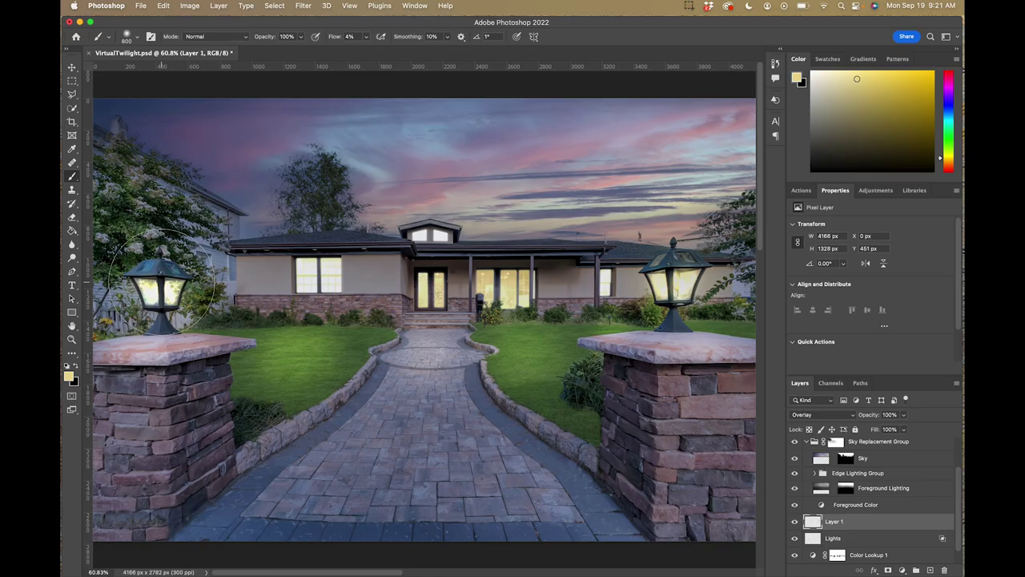
drag(162, 281, 152, 272)
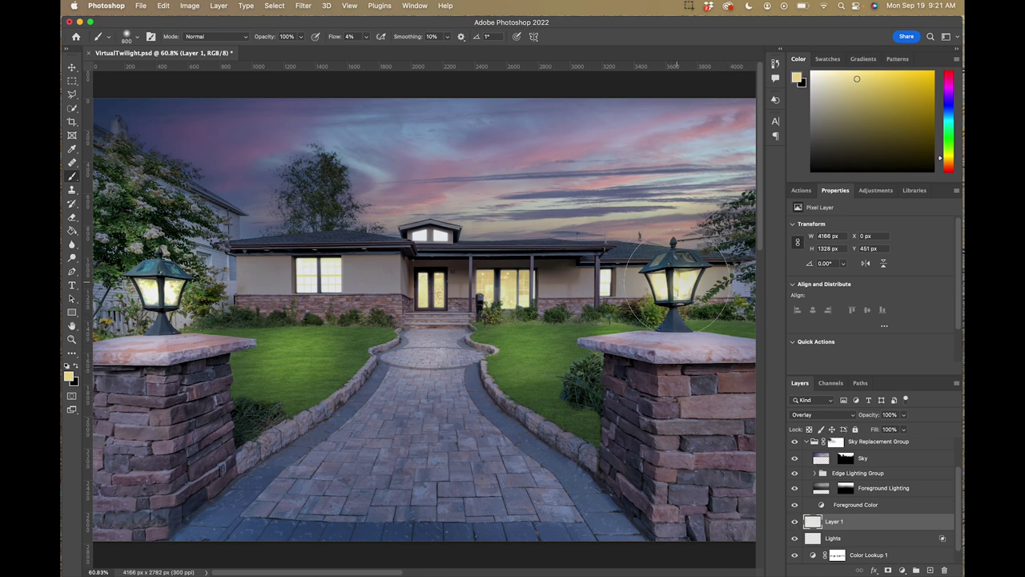
Step: Compare the pillar lamps with the new Overlay glow layer hidden and shown
click(795, 522)
click(794, 521)
click(795, 521)
click(794, 521)
click(795, 522)
click(794, 521)
click(795, 522)
click(794, 522)
click(795, 521)
click(794, 521)
click(795, 522)
click(794, 522)
click(794, 522)
click(795, 523)
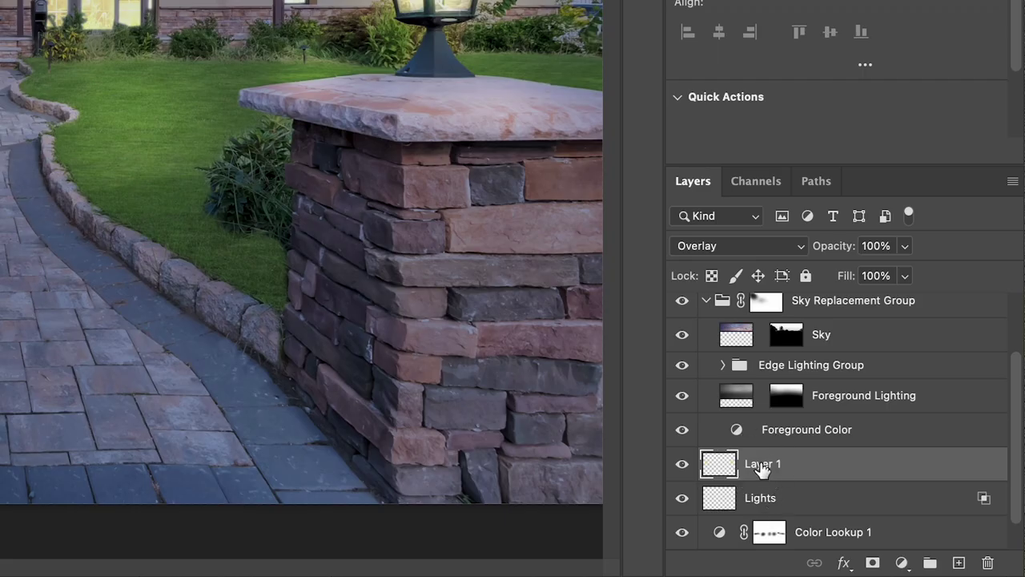
Step: Rename the Overlay glow layer as Outer Glow
double_click(763, 464)
text(Outer Glow)
key(Return)
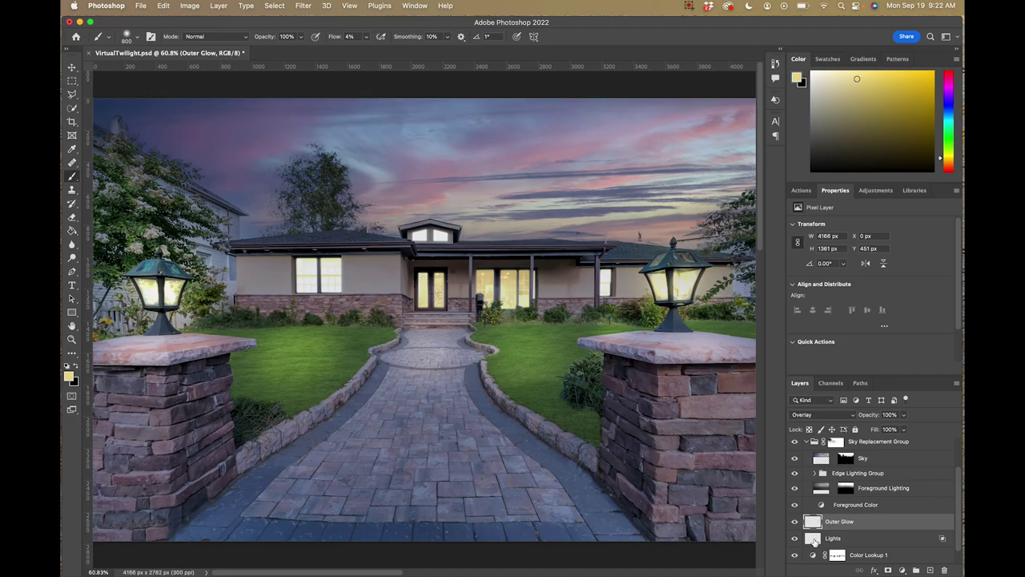
Step: Paint light over the leftmost recessed eave light on the Lights layer with a 15 px brush
click(748, 504)
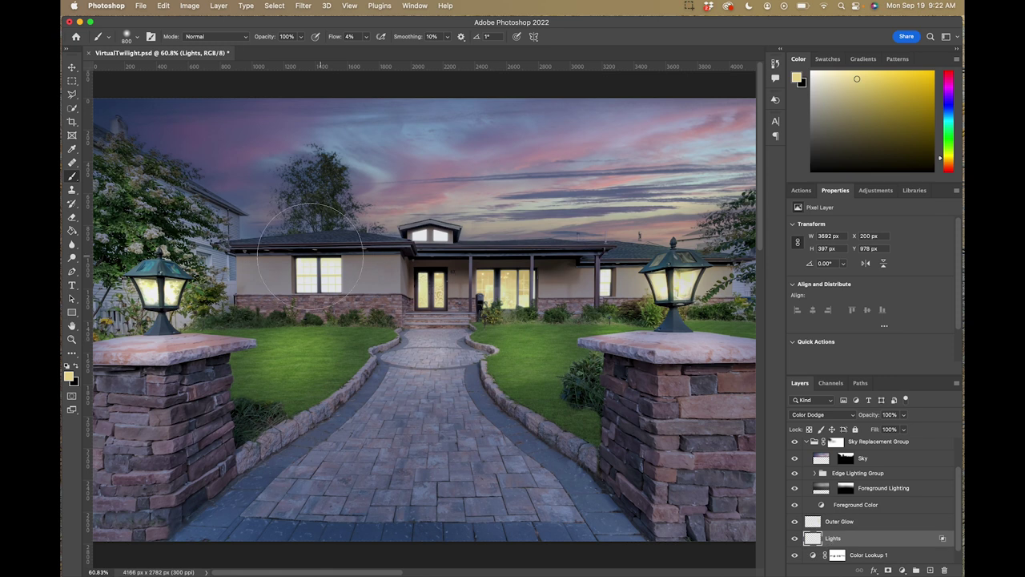
key(z)
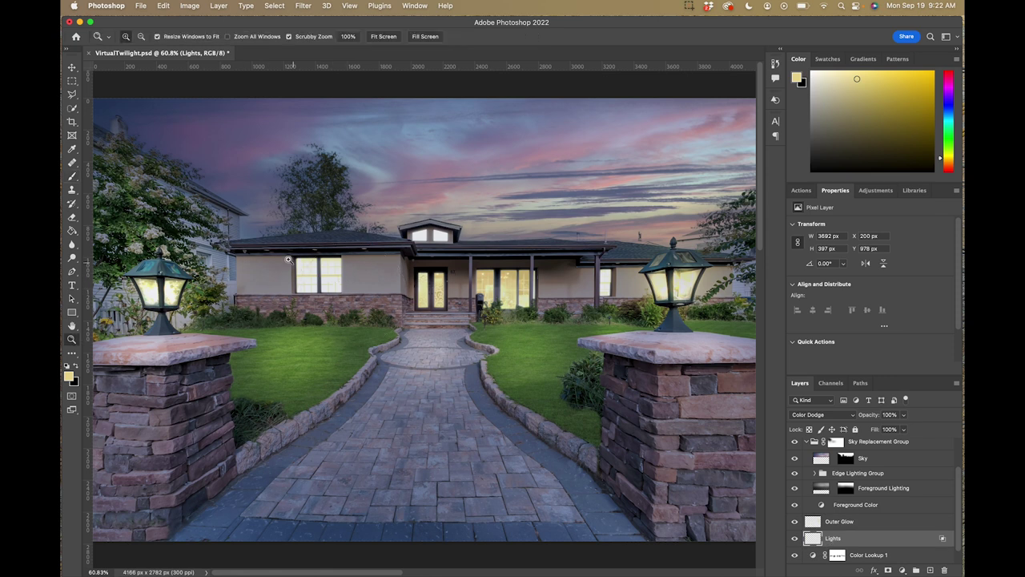
drag(254, 244, 340, 280)
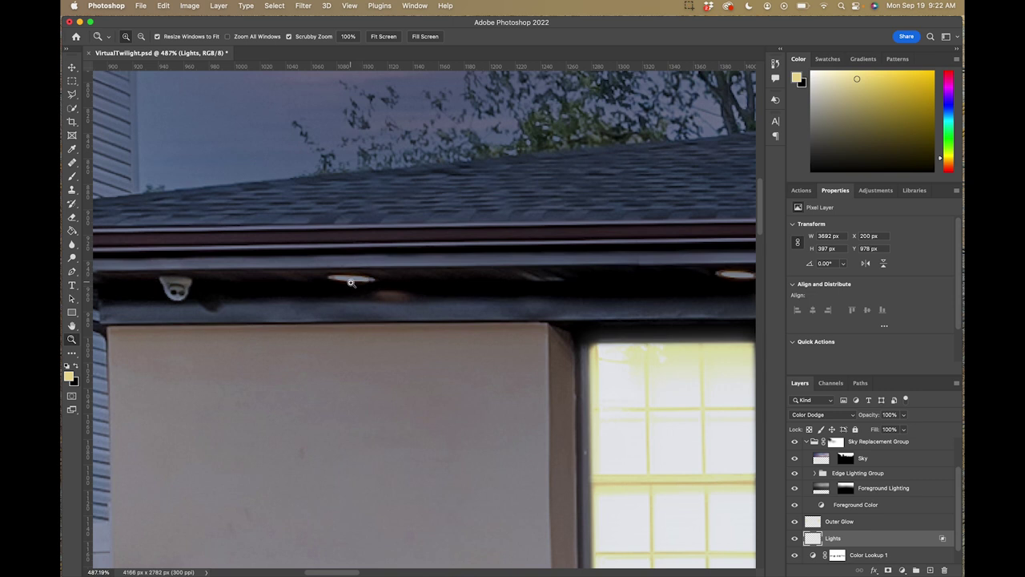
key(b)
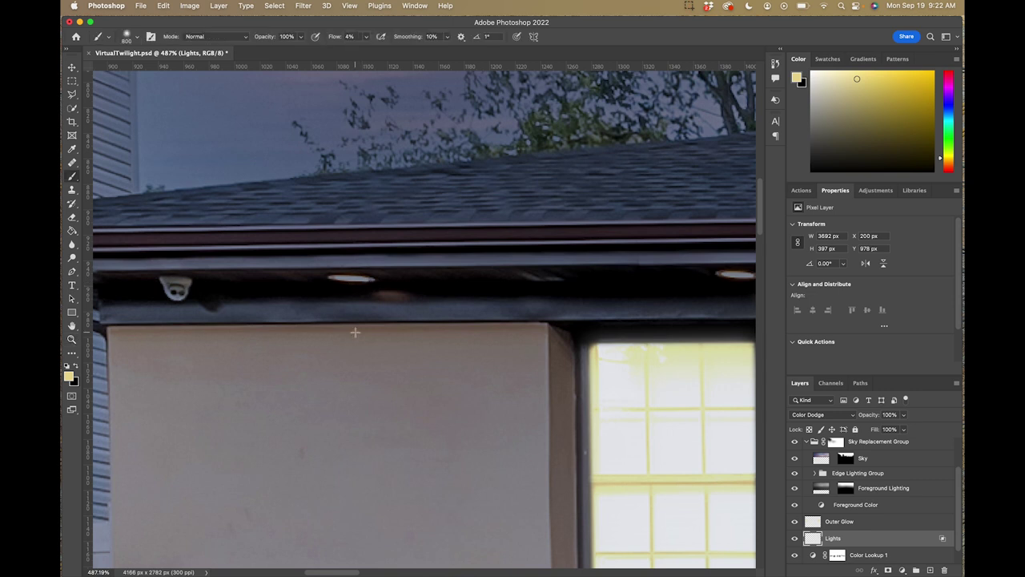
key(bracketleft)
key(bracketleft)
key(bracketleft)
key(bracketleft)
key(bracketleft)
key(bracketleft)
key(bracketleft)
key(bracketleft)
key(bracketleft)
key(bracketleft)
key(bracketleft)
key(bracketleft)
key(bracketleft)
key(bracketleft)
key(bracketleft)
key(bracketleft)
key(bracketleft)
drag(333, 285, 370, 280)
Step: Brighten the remaining recessed eave lights above the large window and the wall beside it on the Lights layer
drag(490, 294, 222, 304)
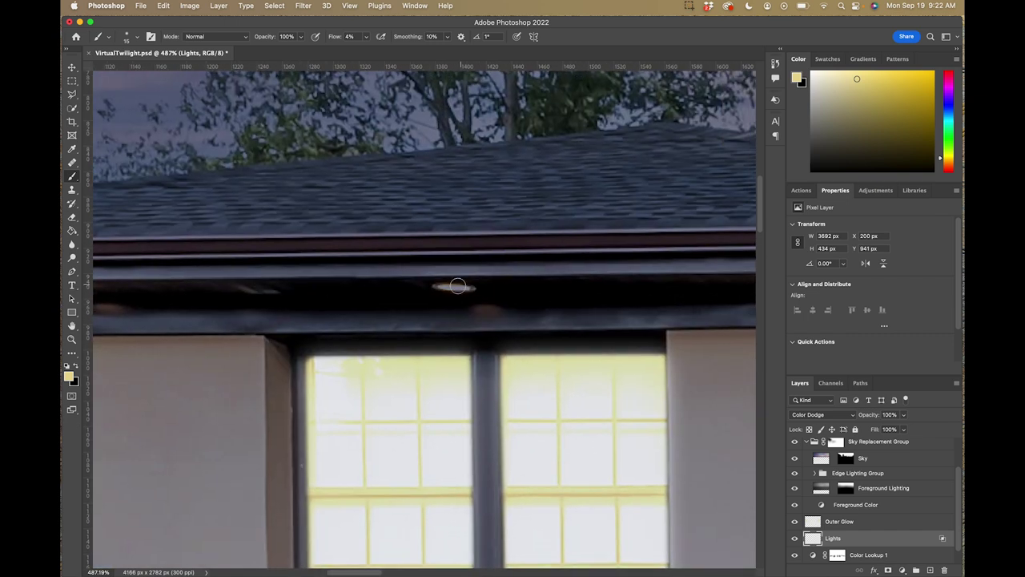
mouse_move(458, 290)
mouse_down()
mouse_move(429, 289)
mouse_move(472, 288)
mouse_move(426, 289)
mouse_move(458, 288)
mouse_up()
drag(533, 288, 305, 288)
mouse_move(621, 287)
mouse_down()
mouse_move(318, 272)
mouse_move(199, 238)
mouse_move(366, 237)
mouse_move(193, 248)
mouse_up()
mouse_move(450, 229)
mouse_down()
mouse_move(469, 231)
mouse_move(220, 229)
mouse_up()
drag(421, 259, 392, 258)
drag(538, 258, 80, 261)
key(super+0)
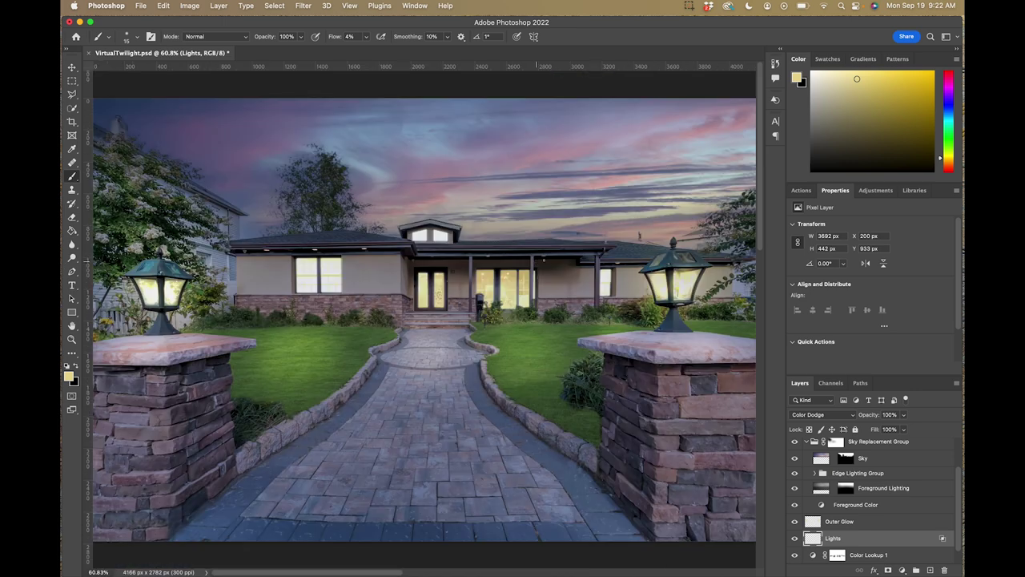
Step: Brighten the recessed lights under the porch roof and the eave light beyond the porch on the Lights layer
key(z)
drag(505, 256, 555, 312)
key(b)
mouse_move(505, 272)
mouse_down()
mouse_move(535, 265)
mouse_move(505, 269)
mouse_up()
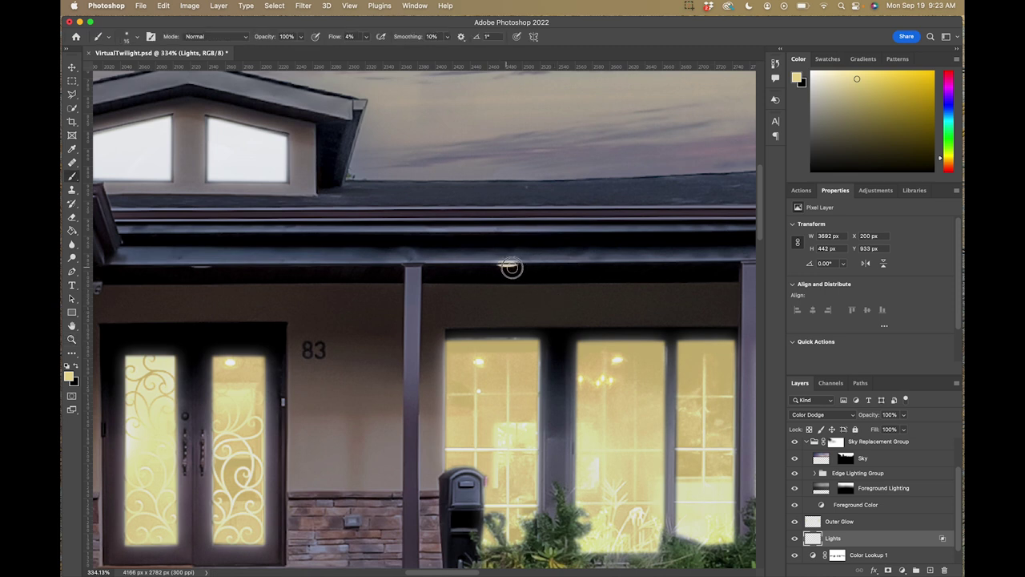
scroll(508, 262, right, 5)
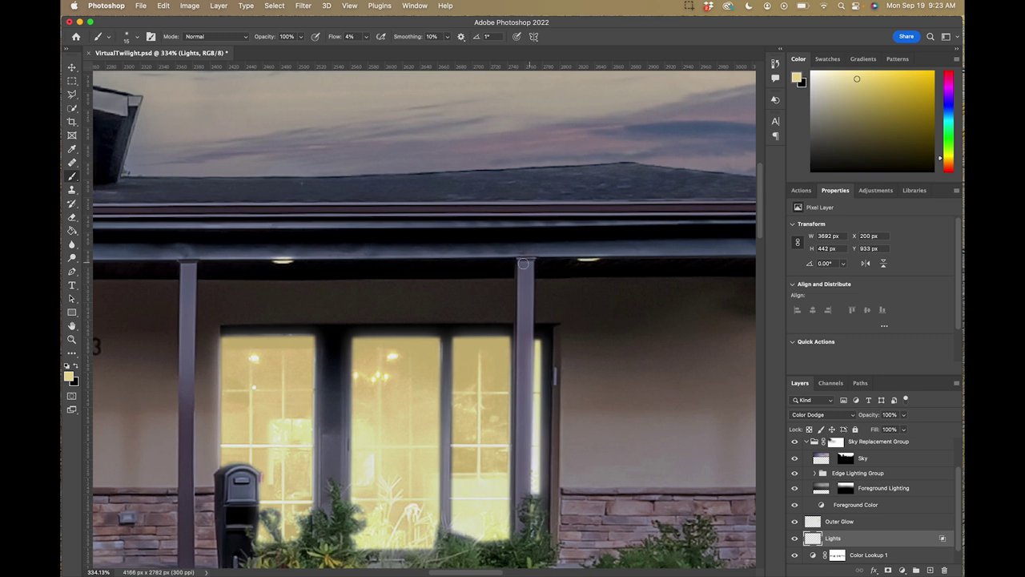
drag(605, 261, 581, 259)
scroll(632, 275, right, 5)
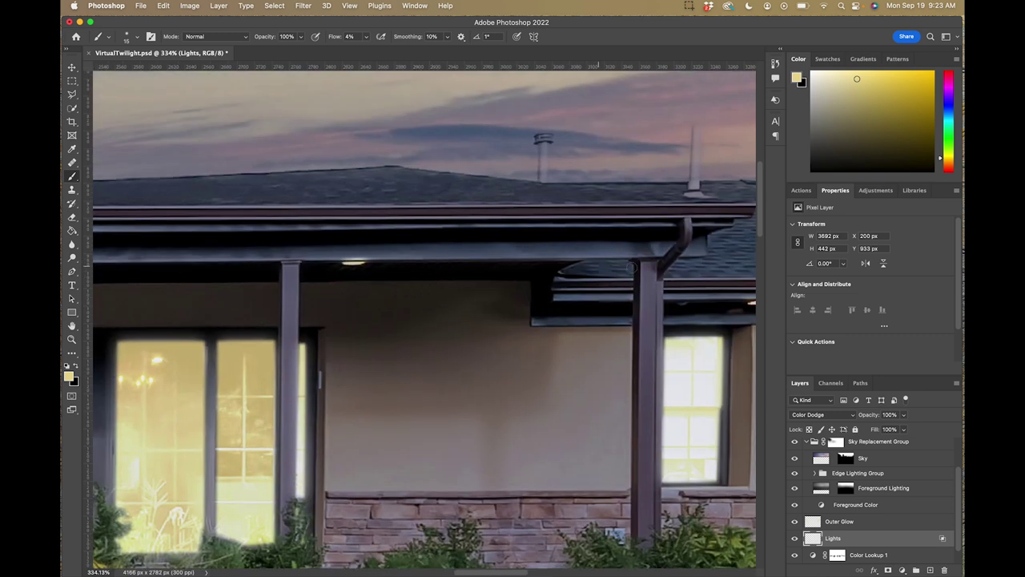
scroll(632, 275, right, 2)
drag(677, 301, 666, 304)
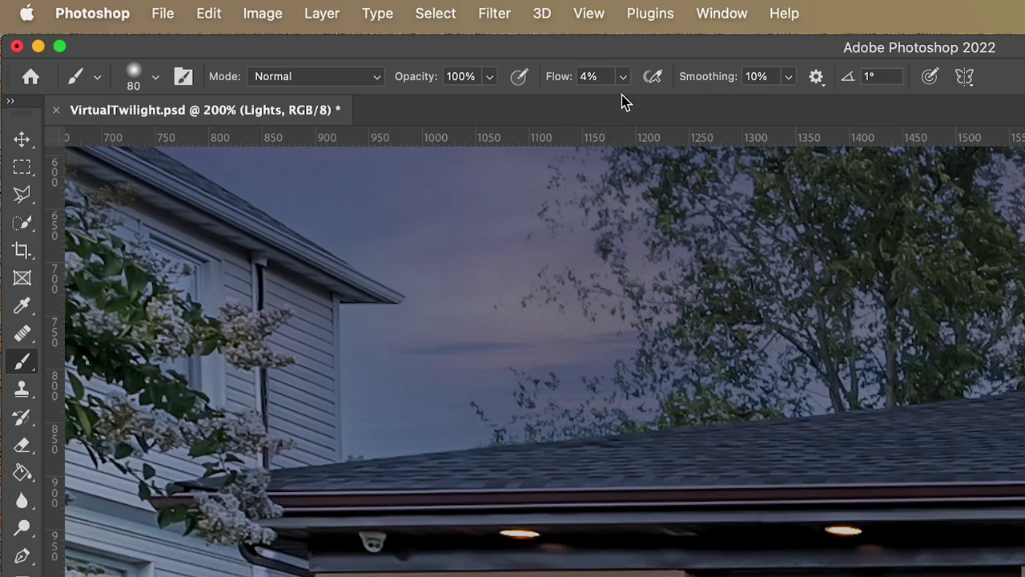
Step: Set the 80 px brush to 2% flow and 0% hardness
click(366, 36)
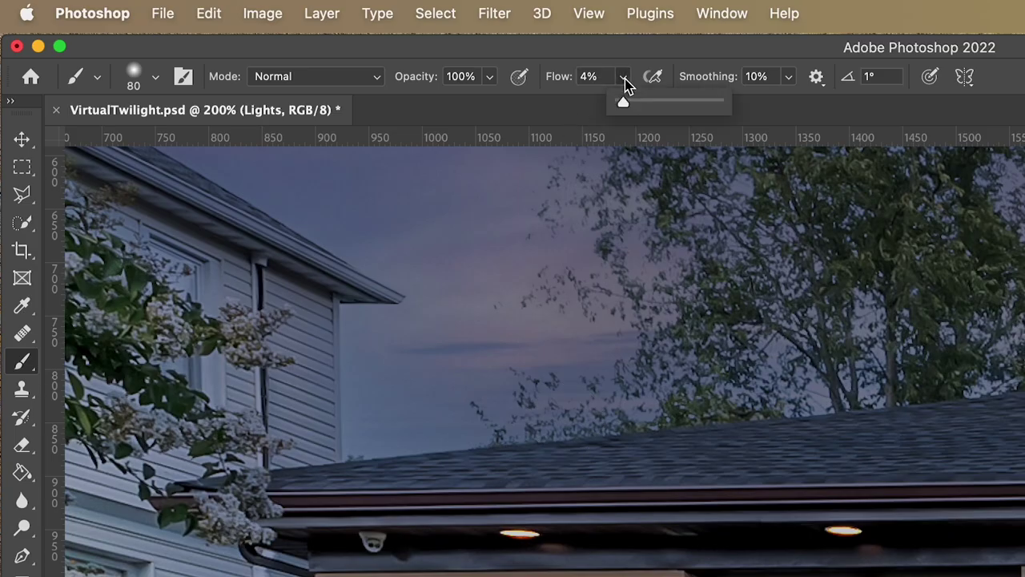
drag(625, 104, 622, 103)
click(155, 76)
drag(134, 192, 94, 197)
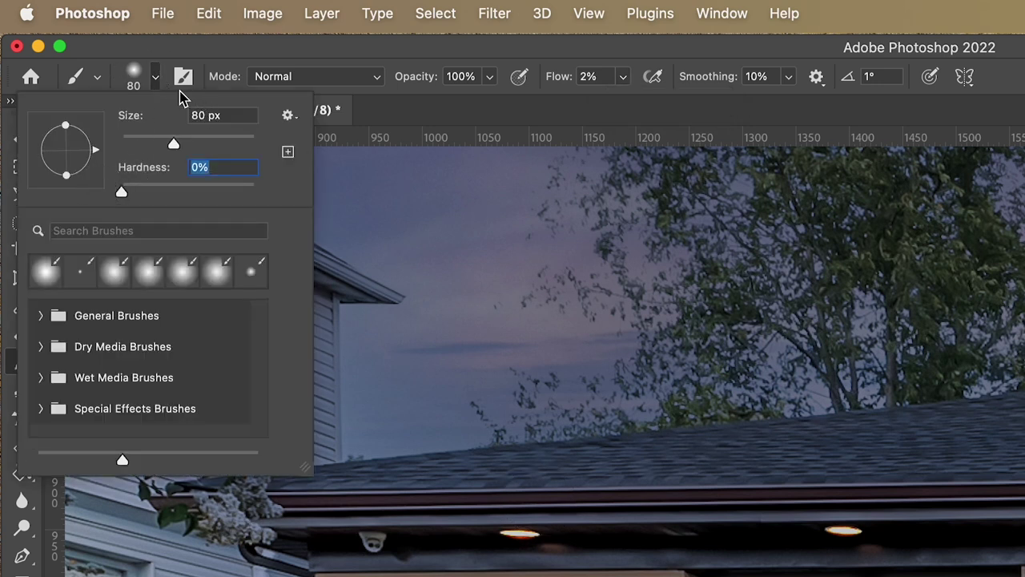
key(Escape)
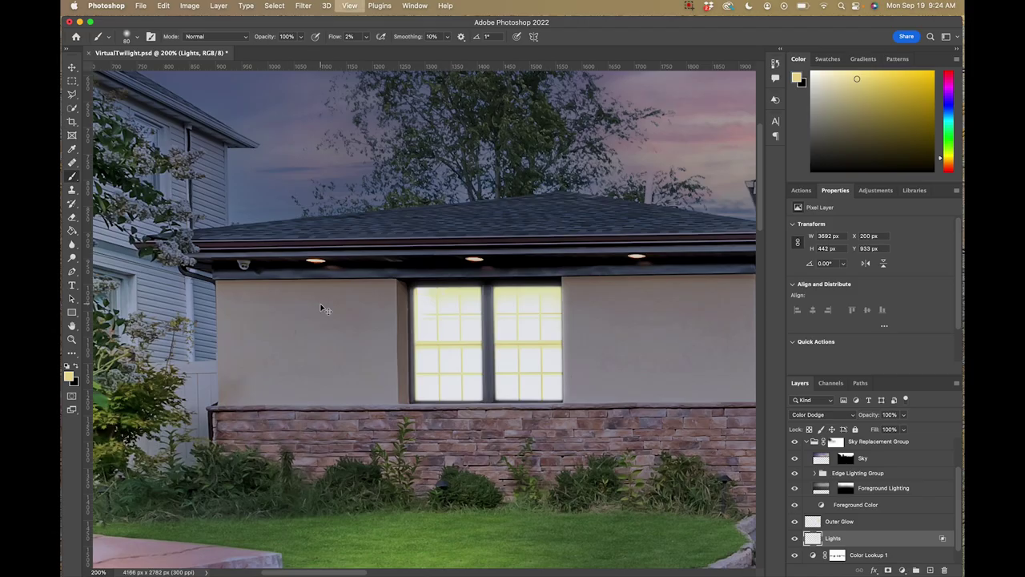
Step: Paint soft pools of light on the house walls beneath the recessed eave lights on the Lights layer
key(super+minus)
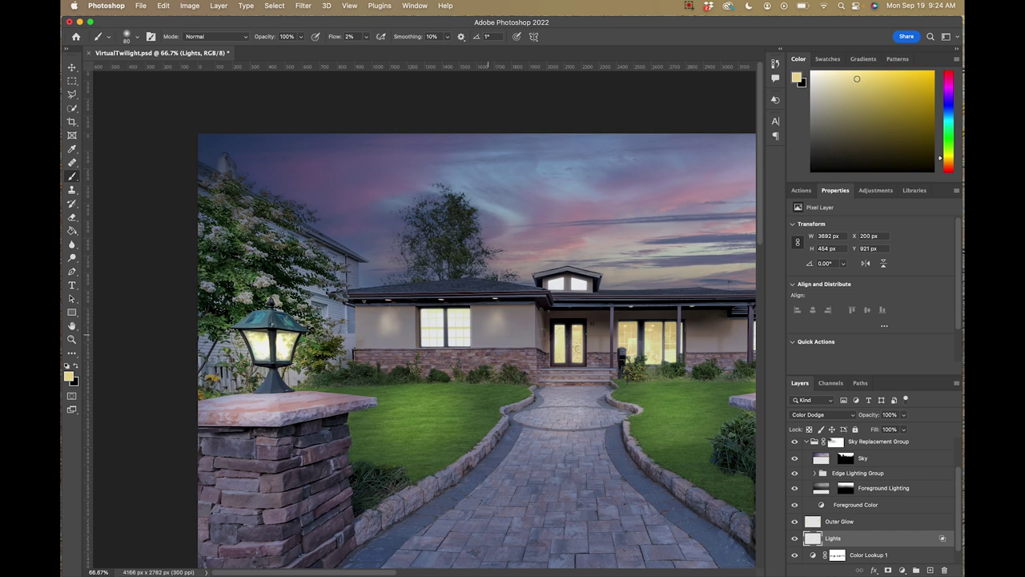
drag(574, 317, 504, 319)
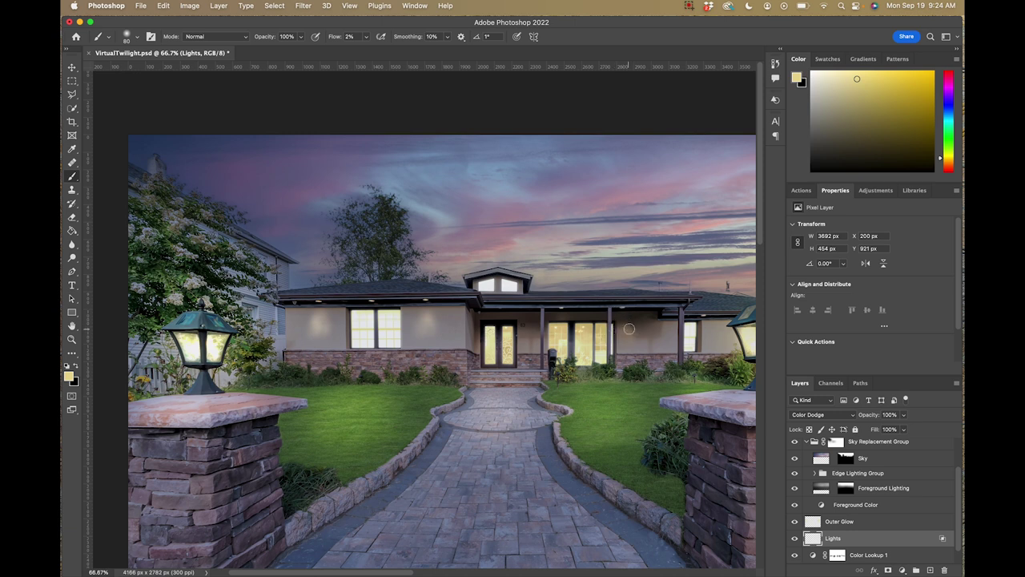
drag(614, 335, 513, 334)
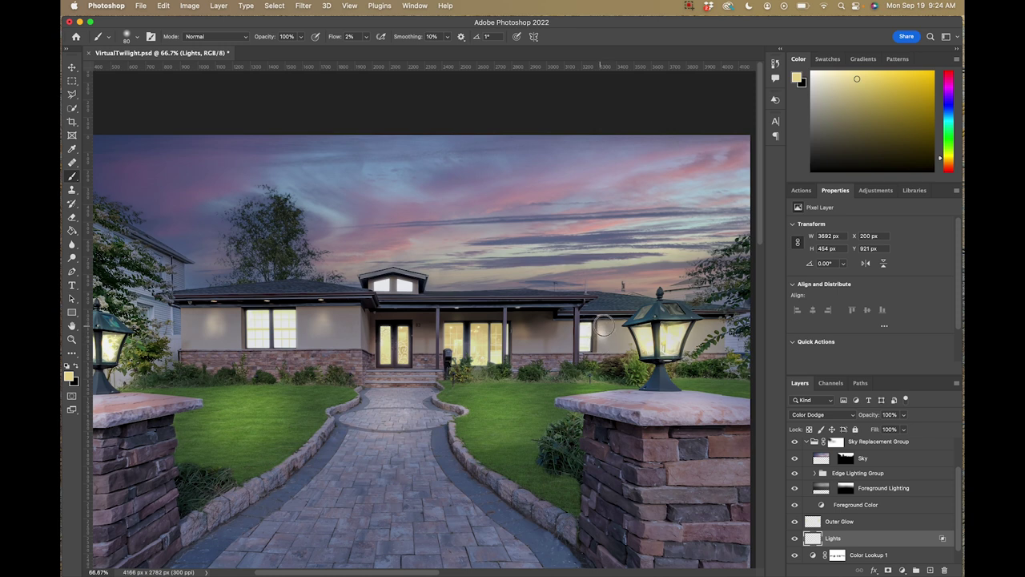
Step: Compare the house with the Lights layer hidden and shown
click(794, 538)
click(793, 538)
click(794, 538)
click(794, 538)
click(794, 538)
click(794, 538)
Step: Add a layer mask to the Lights layer and make the layer's pixel content active again
click(889, 570)
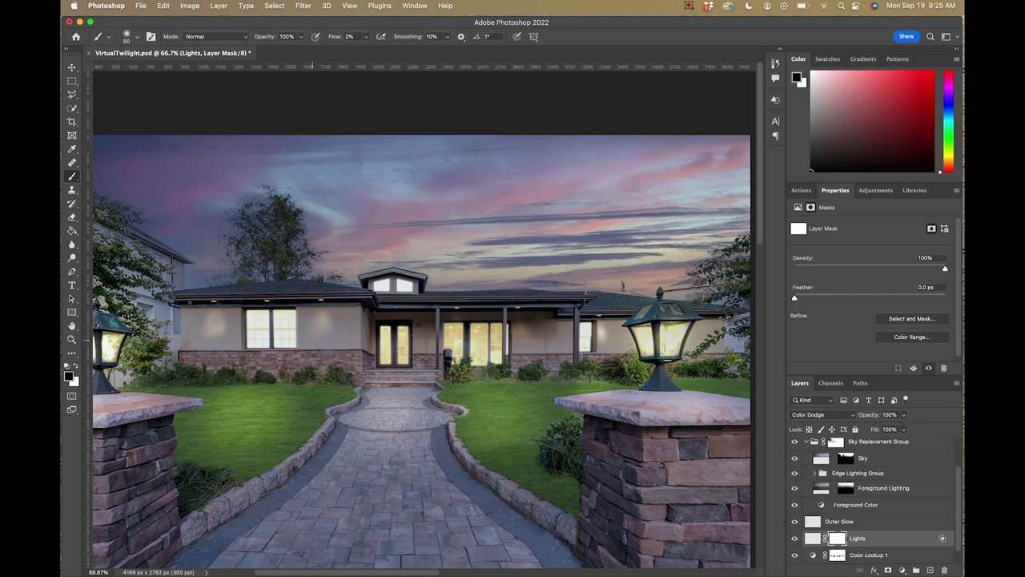
click(811, 537)
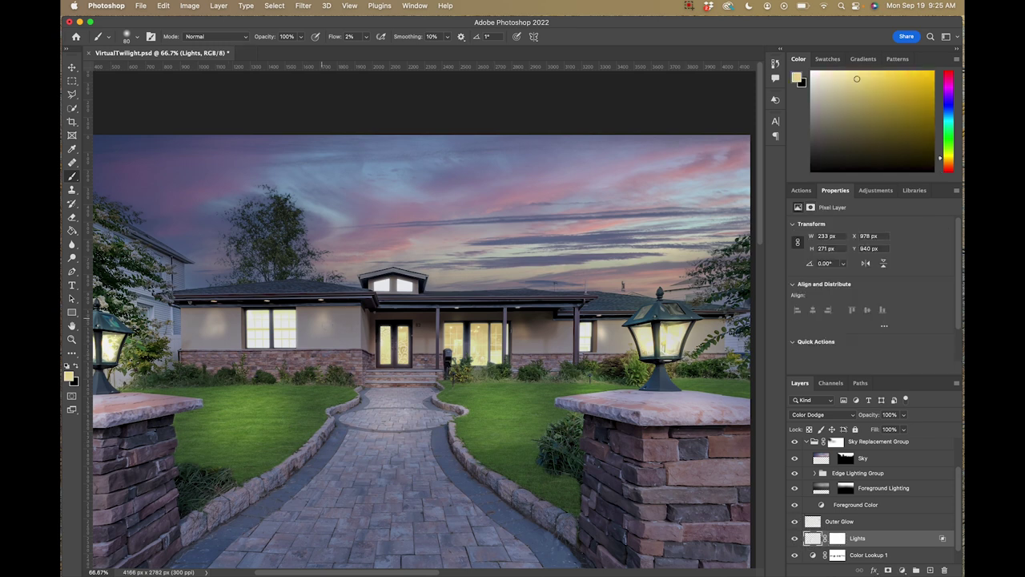
scroll(422, 352, down, 1)
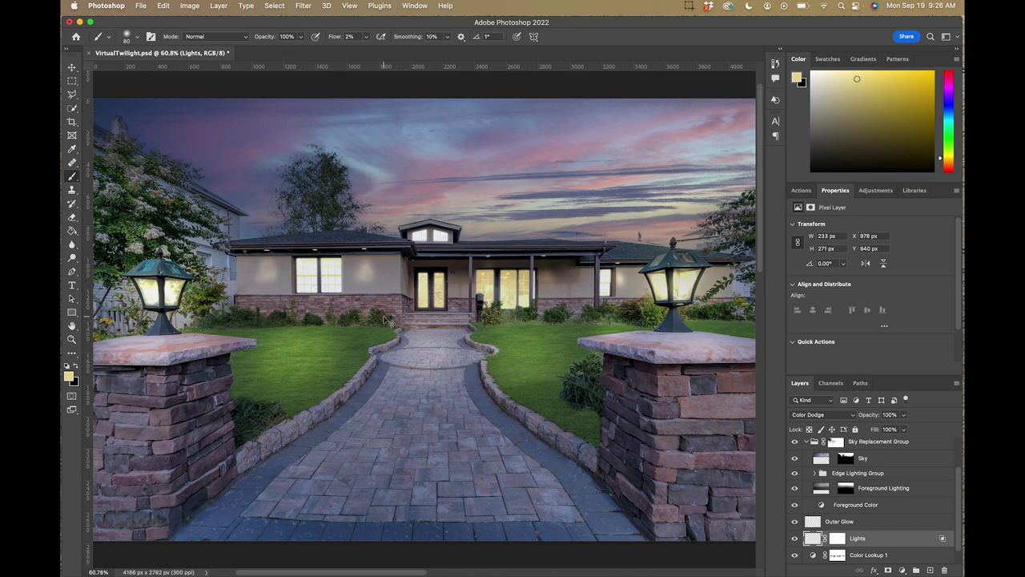
Step: Tone down the large double window by painting black on the Color Fill 1 mask with a 175 px brush at 2% flow
scroll(386, 321, up, 5)
scroll(309, 244, left, 5)
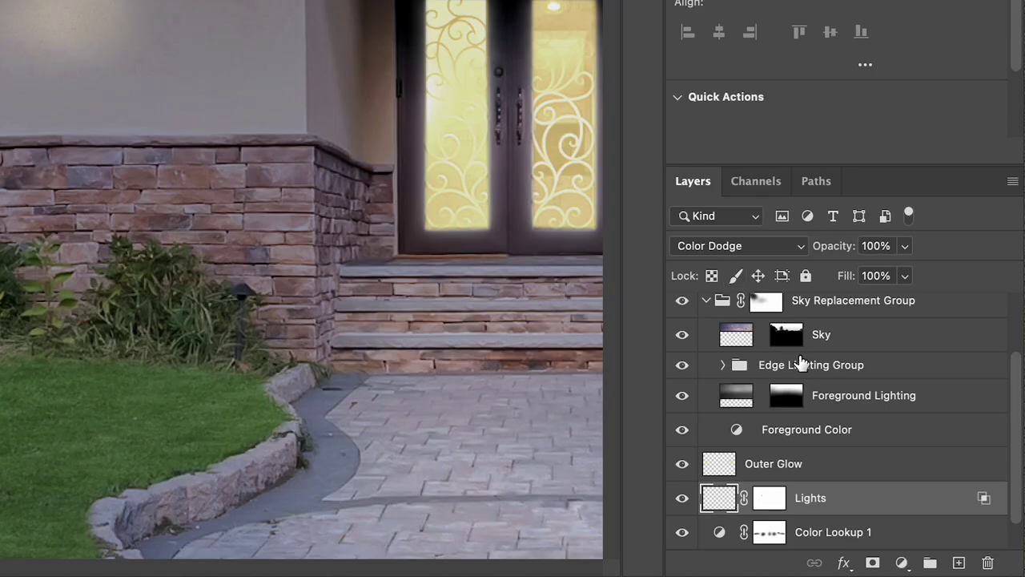
scroll(801, 362, up, 3)
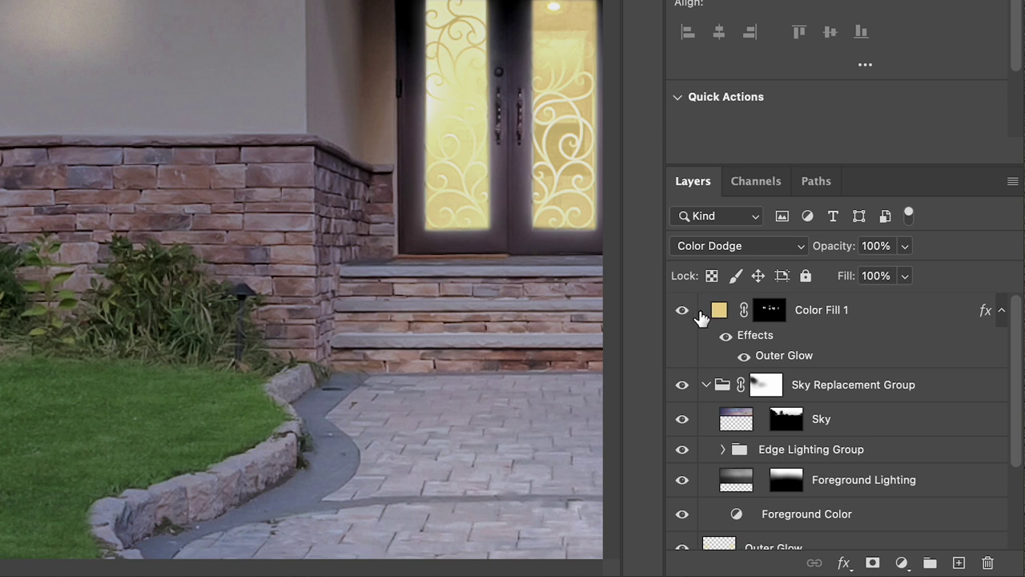
click(878, 322)
click(781, 312)
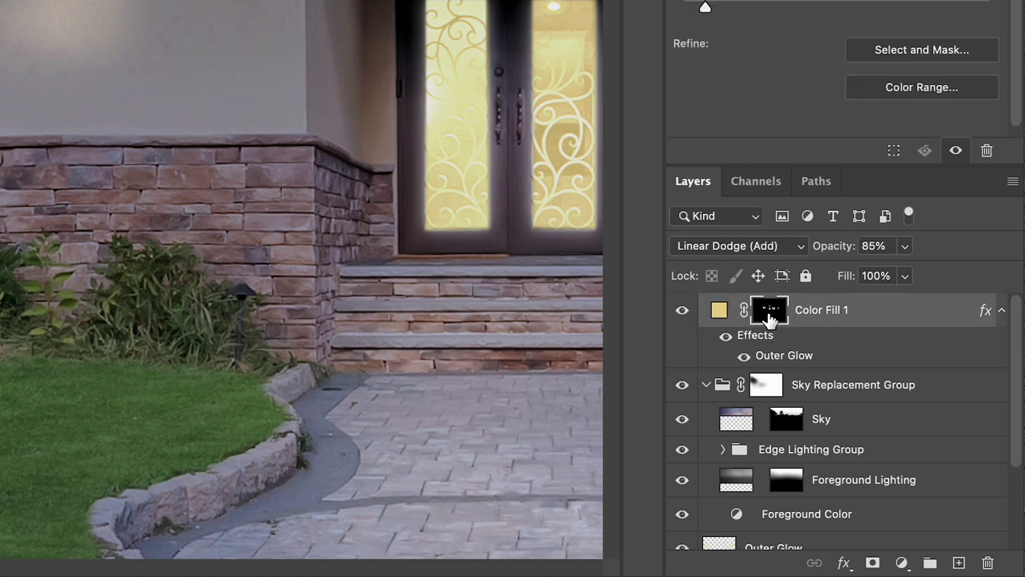
key(bracketright)
key(bracketright)
key(bracketright)
key(bracketright)
key(bracketright)
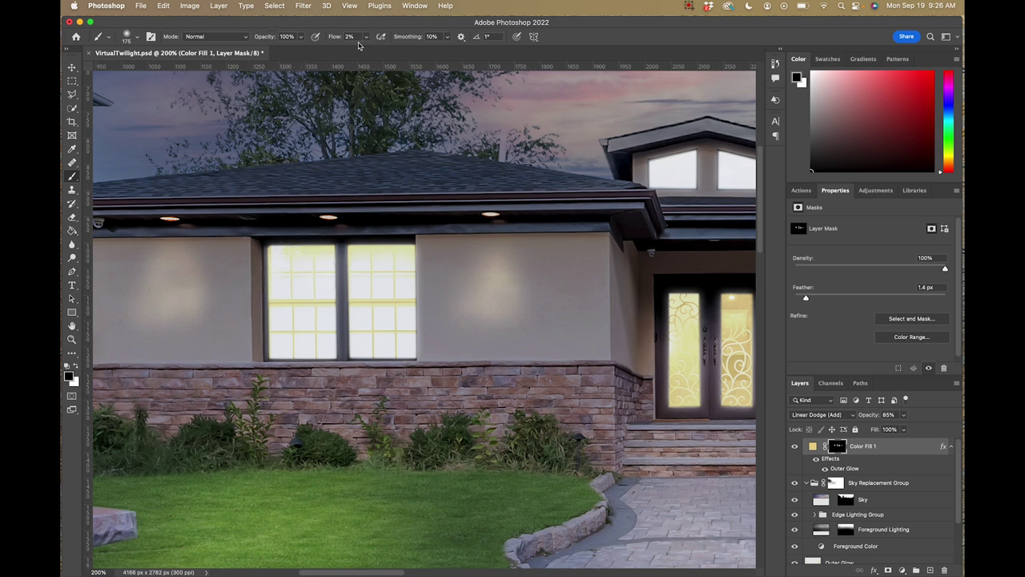
mouse_move(286, 217)
mouse_down()
mouse_move(276, 269)
mouse_move(290, 315)
mouse_move(302, 327)
mouse_move(325, 262)
mouse_move(338, 353)
mouse_move(324, 274)
mouse_move(288, 278)
mouse_move(337, 267)
mouse_move(300, 279)
mouse_move(303, 370)
mouse_move(302, 310)
mouse_move(382, 336)
mouse_move(386, 318)
mouse_move(376, 366)
mouse_move(365, 349)
mouse_move(404, 298)
mouse_move(370, 251)
mouse_move(412, 249)
mouse_move(338, 275)
mouse_move(385, 354)
mouse_move(385, 333)
mouse_move(404, 329)
mouse_move(356, 359)
mouse_move(384, 353)
mouse_move(370, 287)
mouse_move(366, 327)
mouse_up()
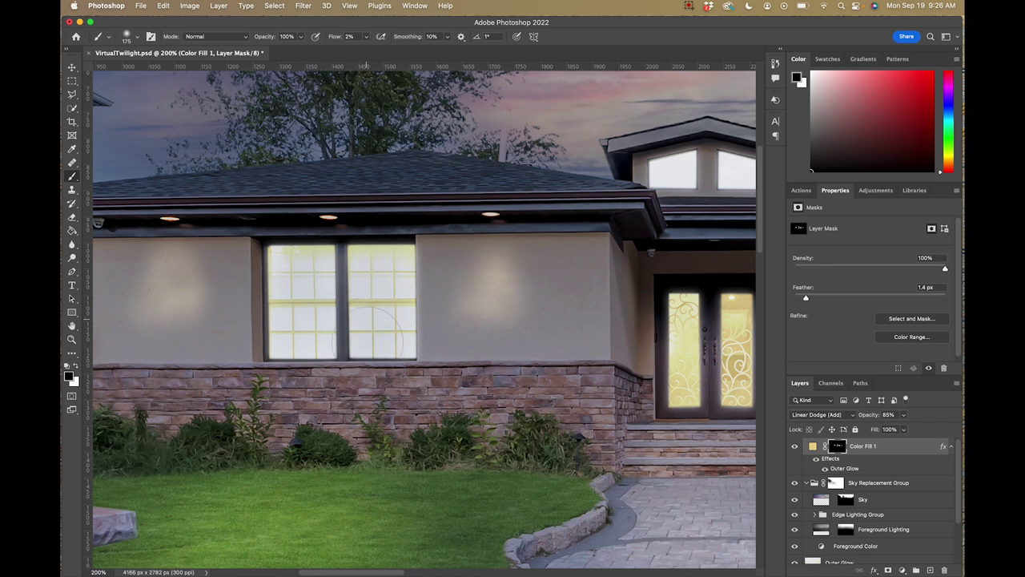
Step: Soften the glow of the dormer windows, front-door glass and porch windows by painting black on the Color Fill 1 mask
scroll(492, 272, right, 5)
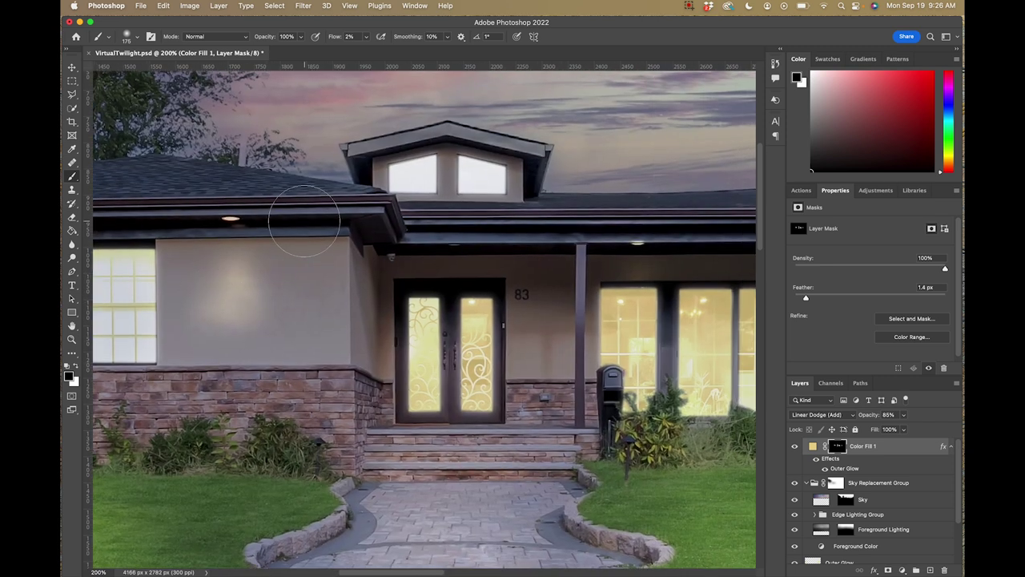
mouse_move(378, 172)
mouse_down()
mouse_move(517, 172)
mouse_move(455, 183)
mouse_move(501, 183)
mouse_move(425, 172)
mouse_move(441, 180)
mouse_move(467, 169)
mouse_move(393, 171)
mouse_move(489, 166)
mouse_up()
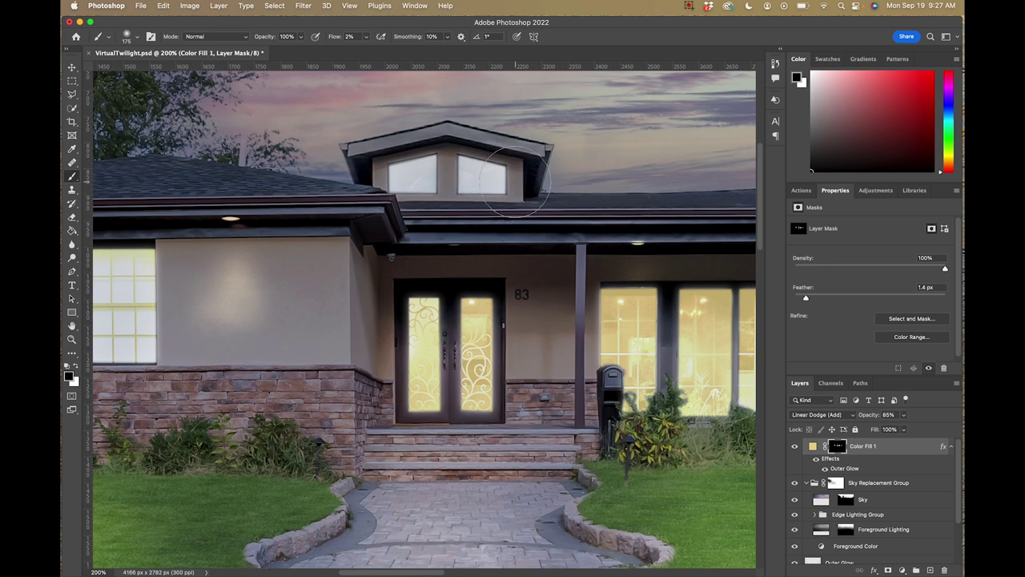
scroll(476, 233, down, 2)
scroll(476, 234, right, 3)
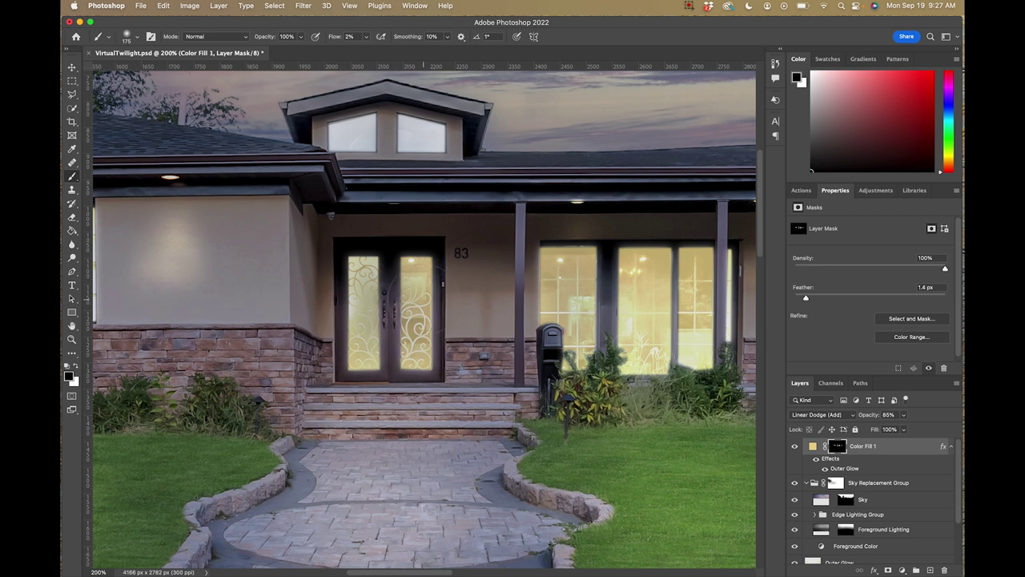
scroll(392, 288, right, 5)
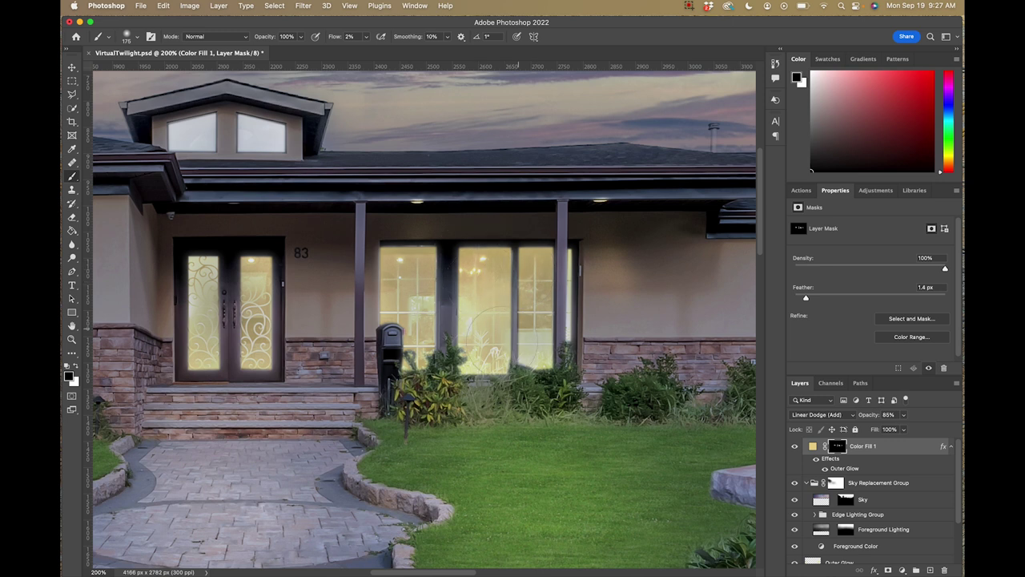
scroll(425, 321, right, 8)
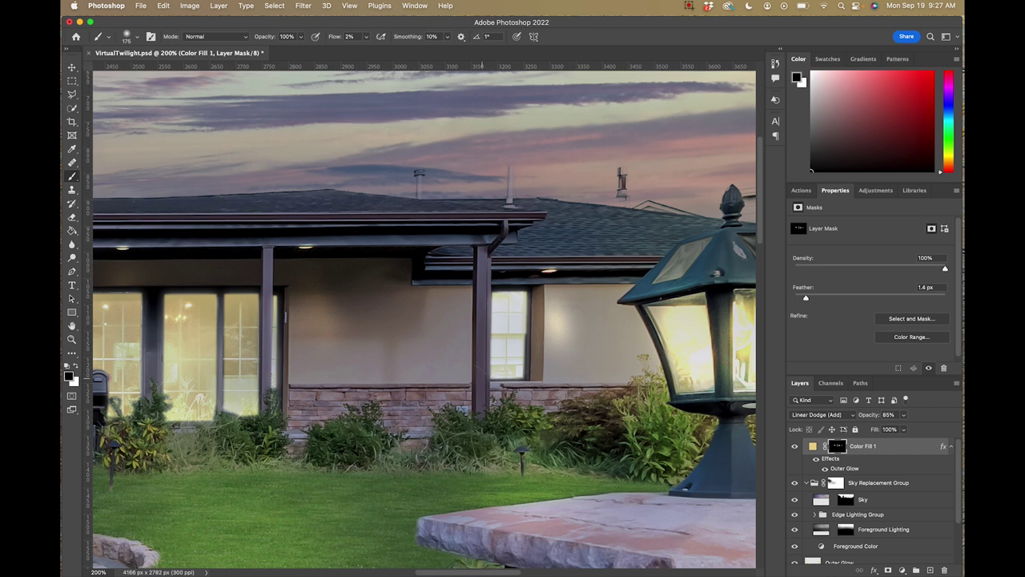
Step: Lower the Color Fill 1 layer's opacity to 78% to dim the window glow
scroll(560, 312, left, 10)
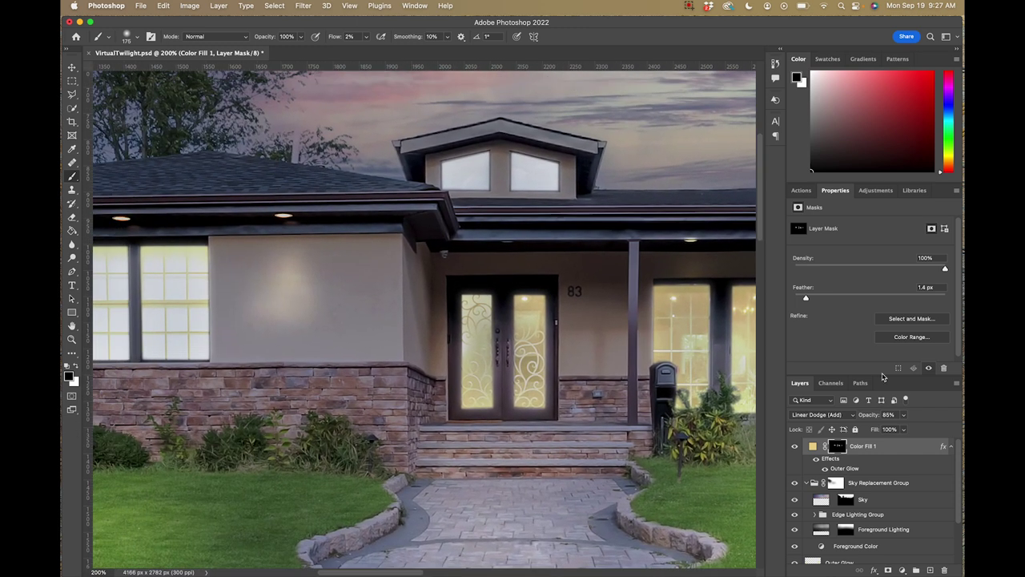
click(905, 416)
drag(906, 429, 902, 429)
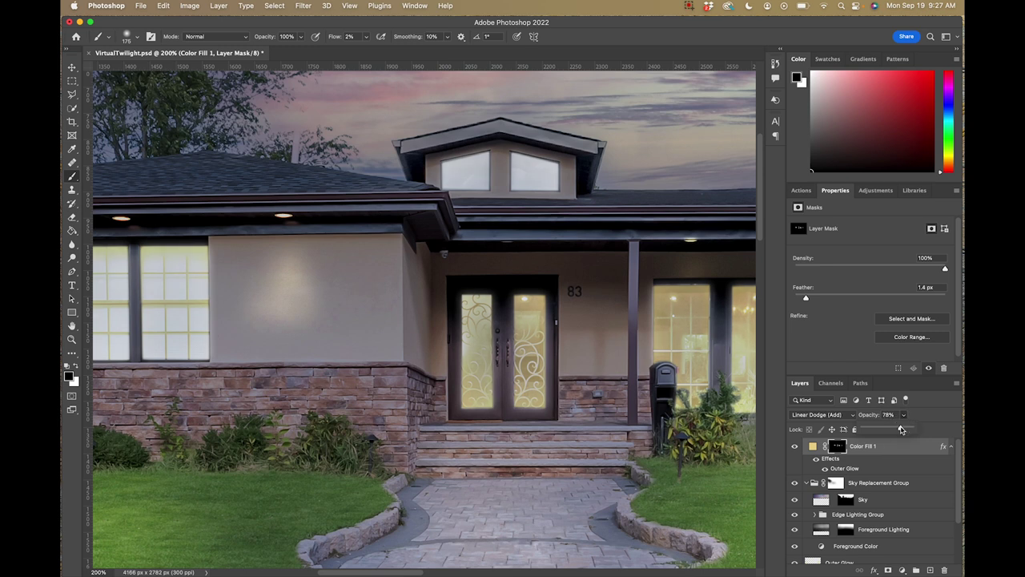
drag(899, 430, 895, 430)
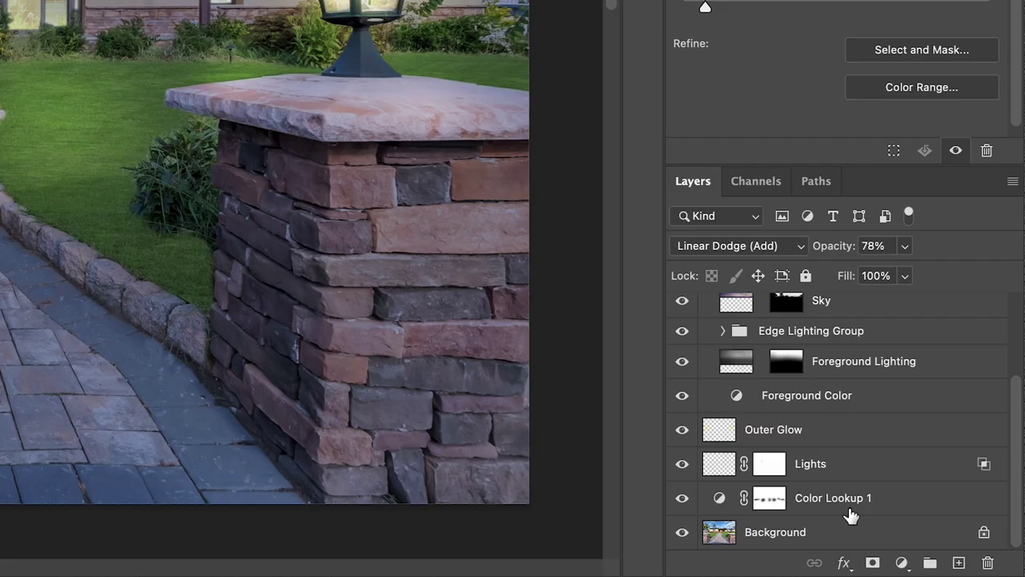
Step: Paint black on the Color Lookup 1 mask over the lawn and house front with a 1000 px brush at 2% flow
click(837, 538)
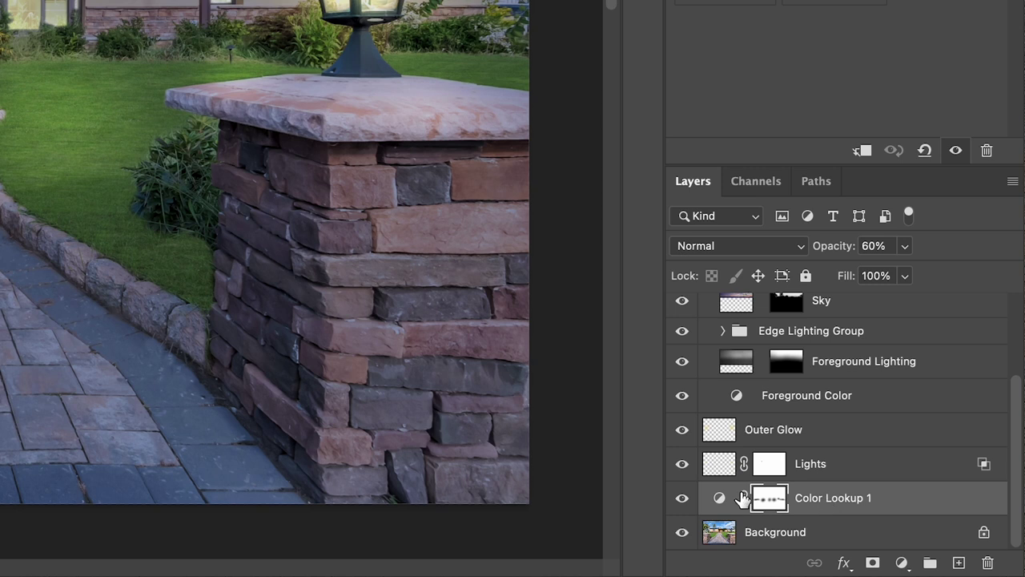
click(770, 501)
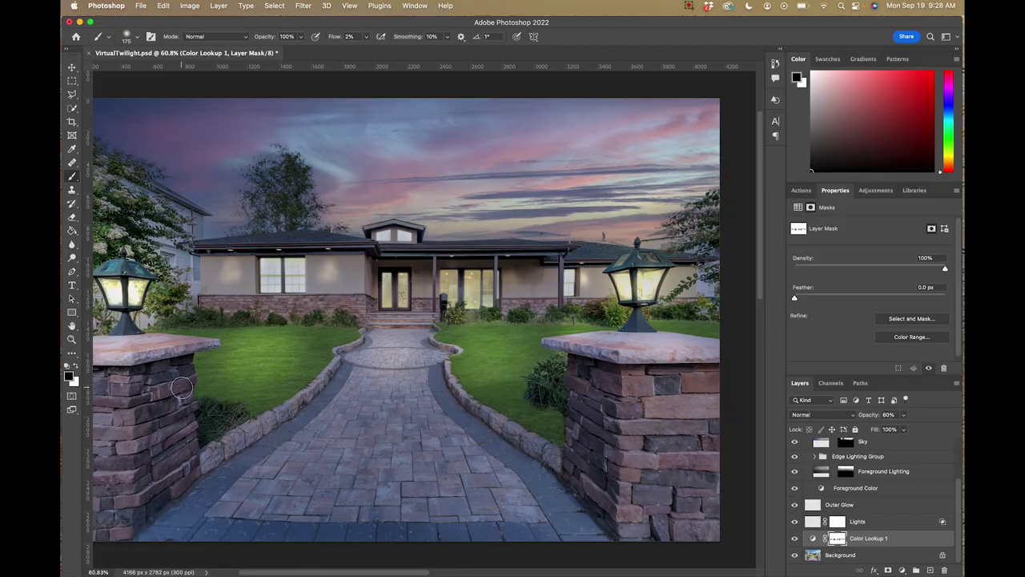
key(bracketright)
key(bracketright)
key(bracketright)
key(bracketright)
key(bracketright)
drag(232, 355, 286, 337)
key(super+minus)
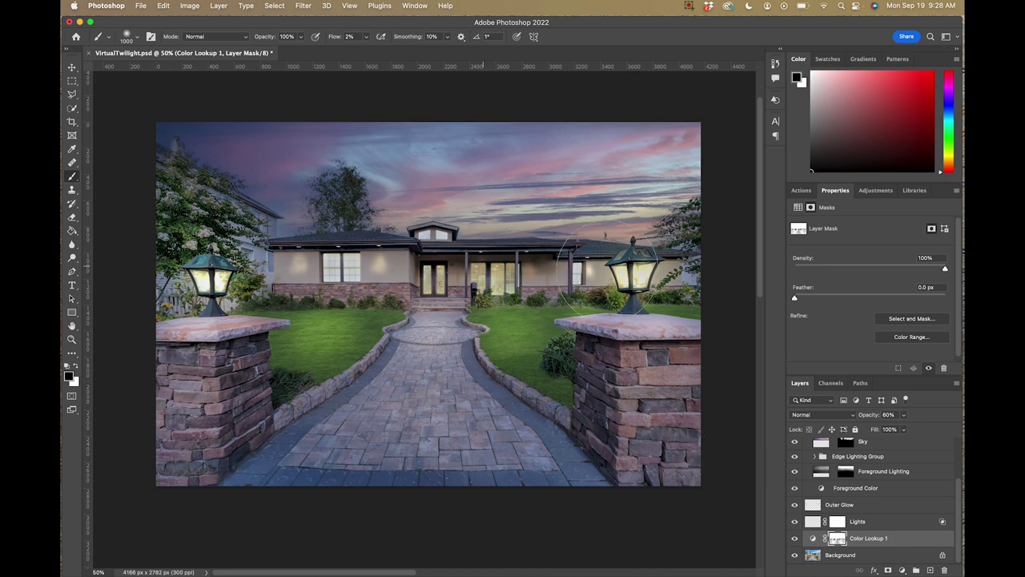
drag(525, 275, 364, 280)
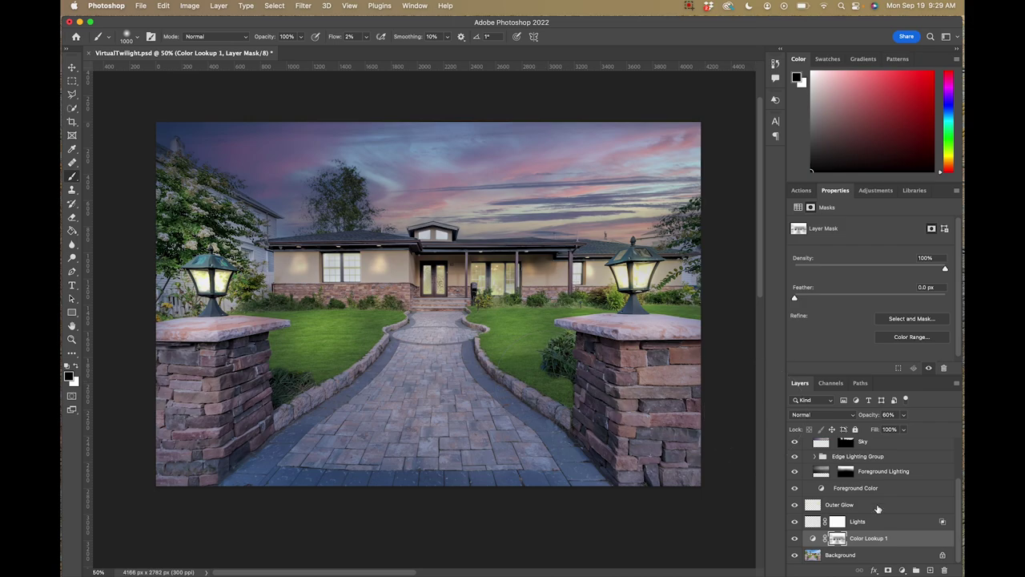
Step: Duplicate all layers from Color Fill 1 down to Background within VirtualTwilight.psd
scroll(878, 508, up, 3)
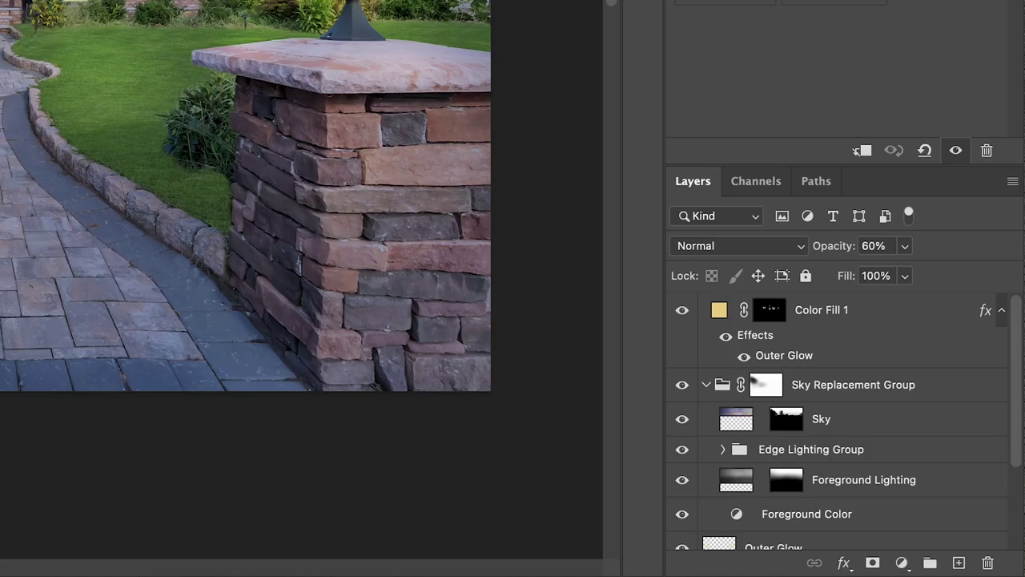
click(821, 310)
scroll(842, 371, down, 3)
shift+click(828, 531)
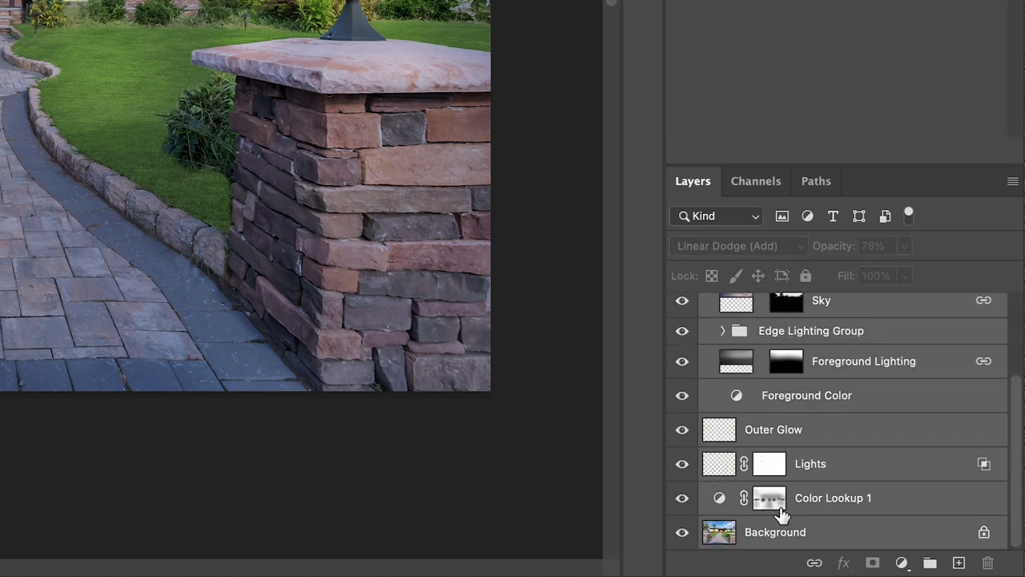
right_click(862, 543)
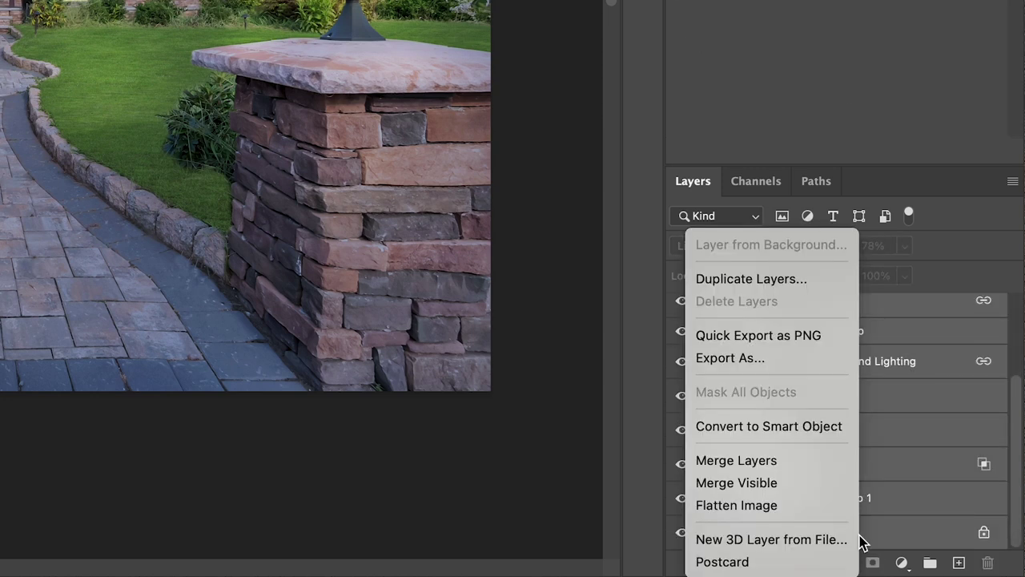
click(734, 279)
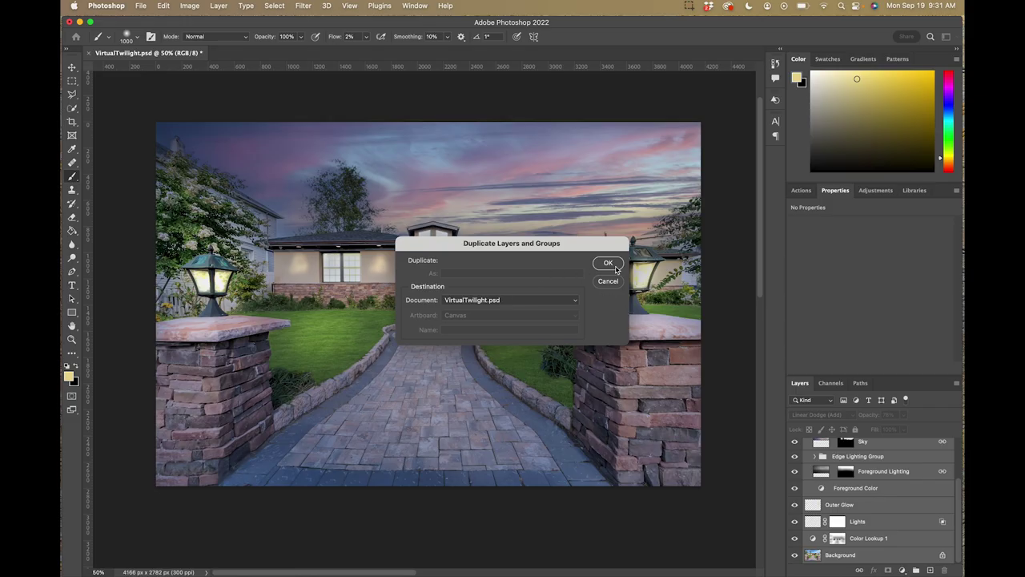
click(608, 263)
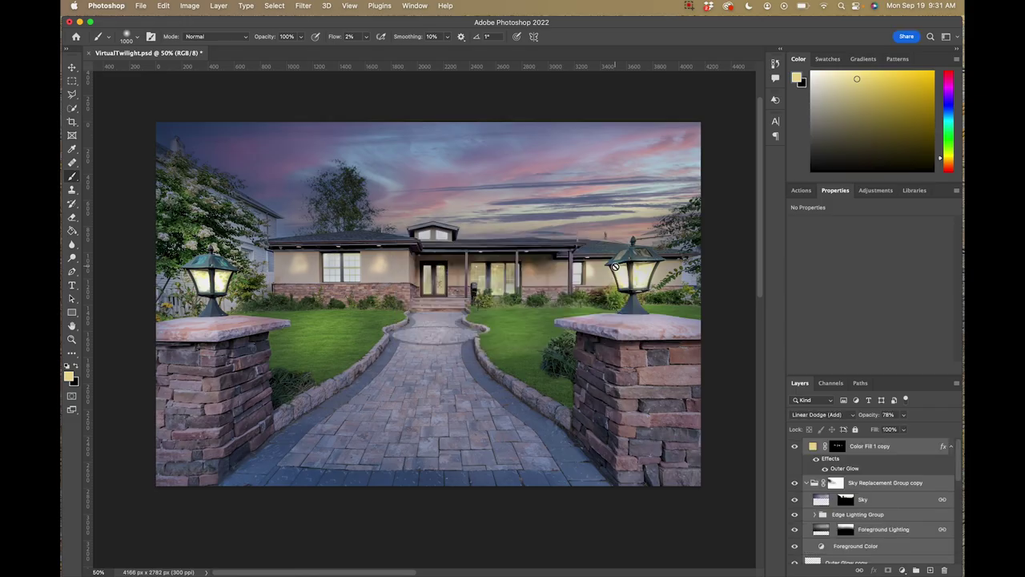
Step: Merge the duplicated layers into a single layer and hide all the original layers beneath it
scroll(821, 506, up, 2)
scroll(830, 491, down, 3)
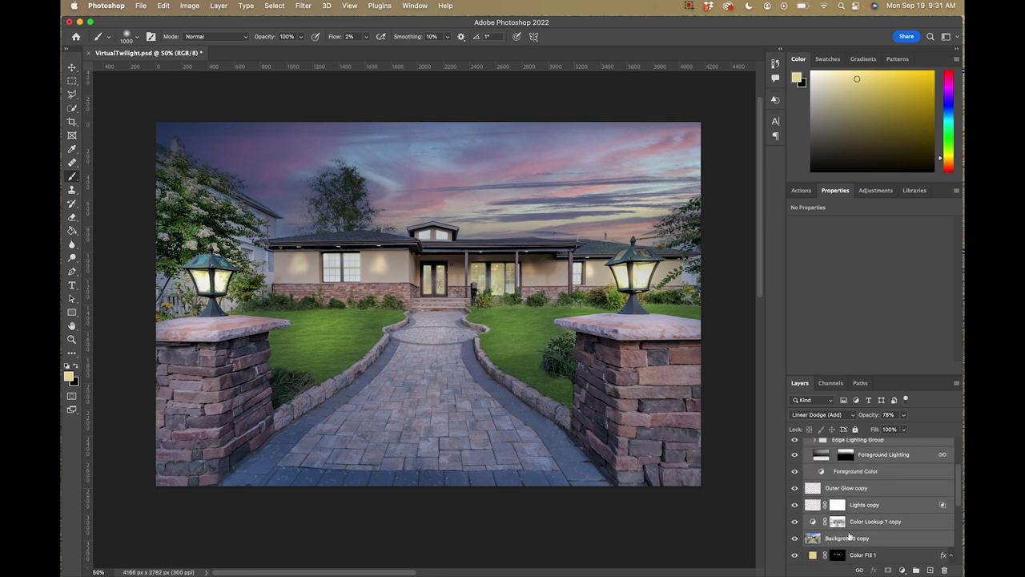
scroll(850, 530, up, 3)
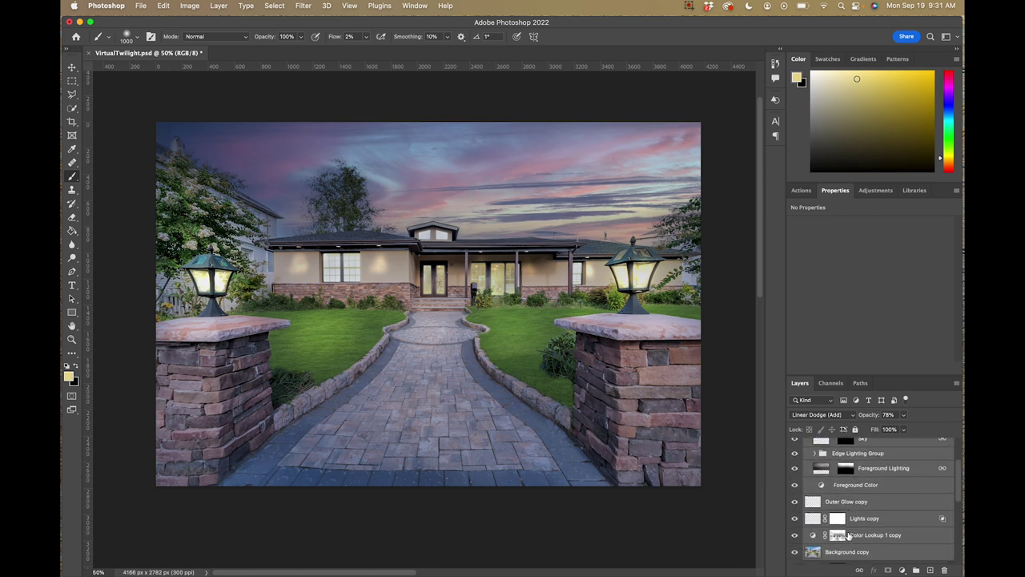
scroll(849, 535, down, 2)
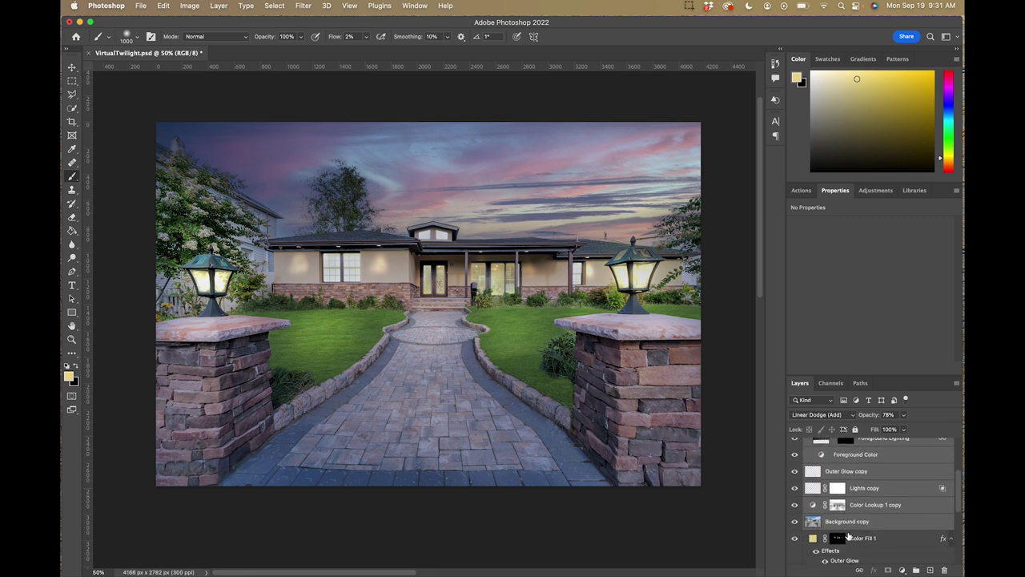
right_click(902, 471)
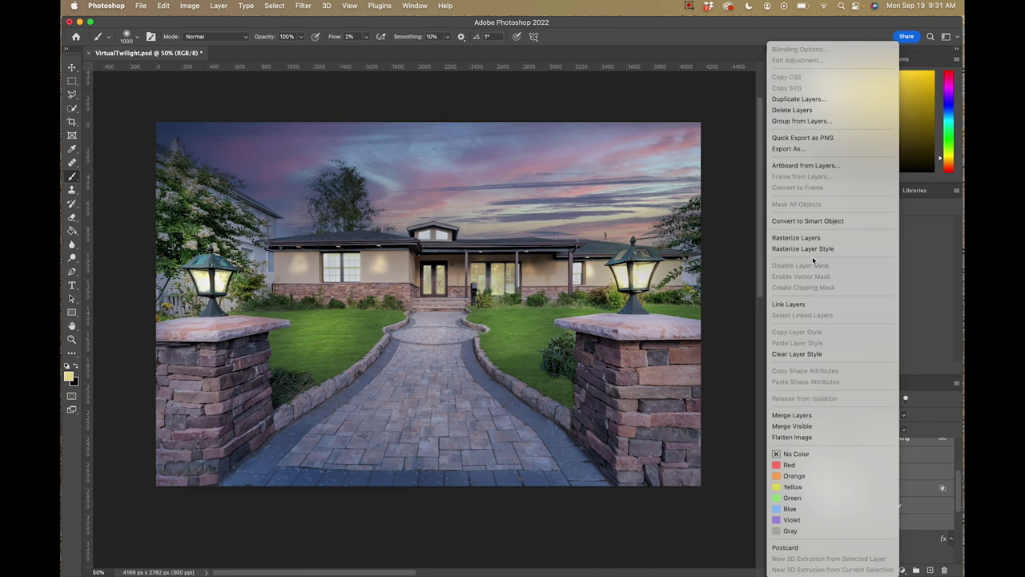
click(801, 415)
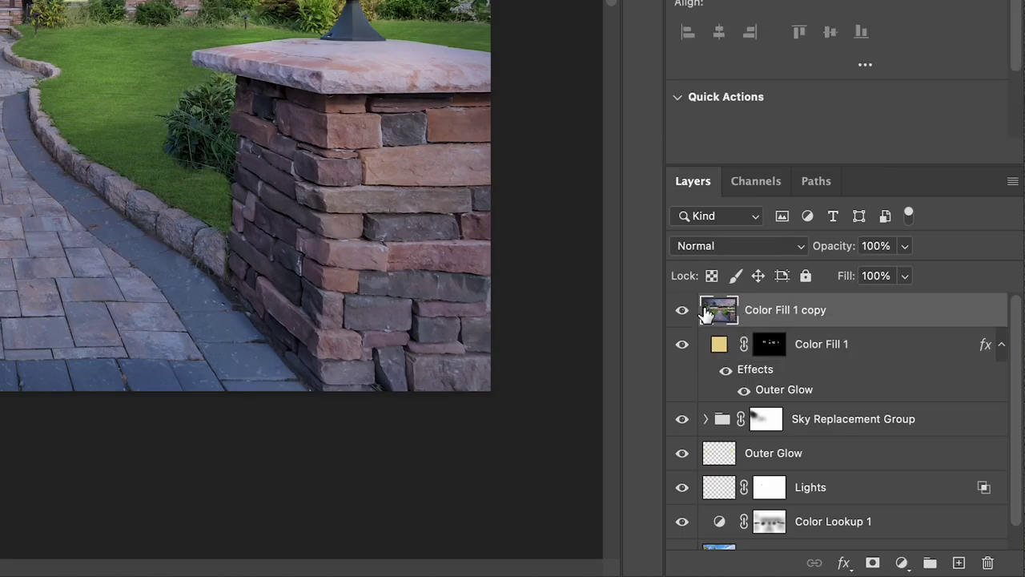
drag(682, 344, 684, 531)
scroll(743, 393, up, 1)
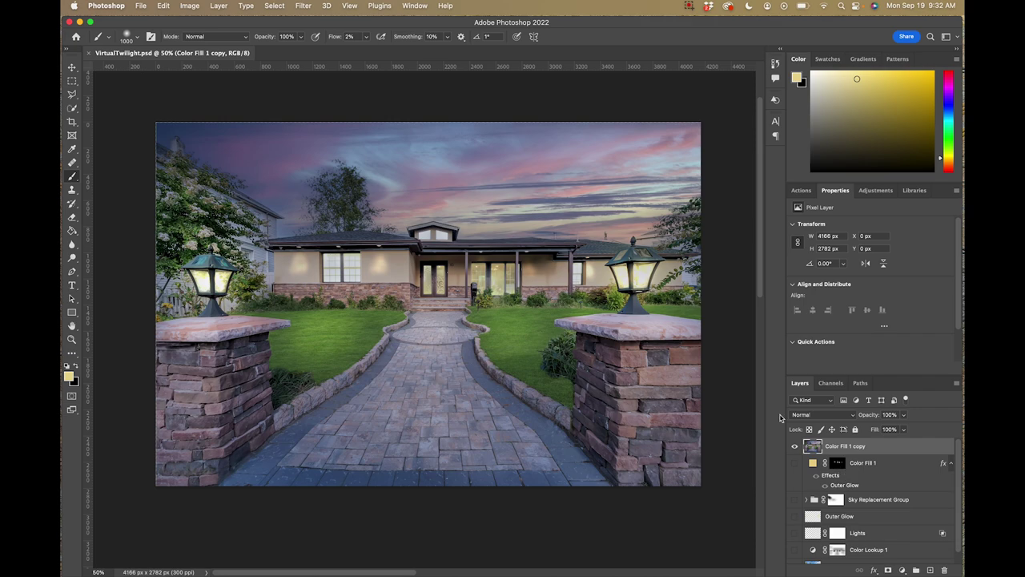
Step: Open the merged layer in the Camera Raw Filter and set Temperature to +7, Contrast to +21 and Blacks to -7
click(300, 7)
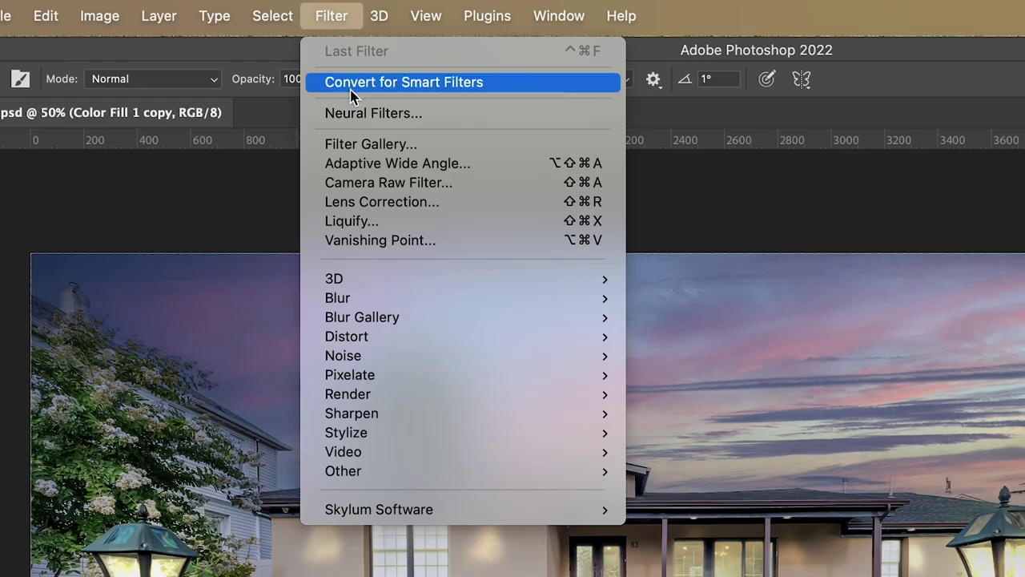
click(358, 183)
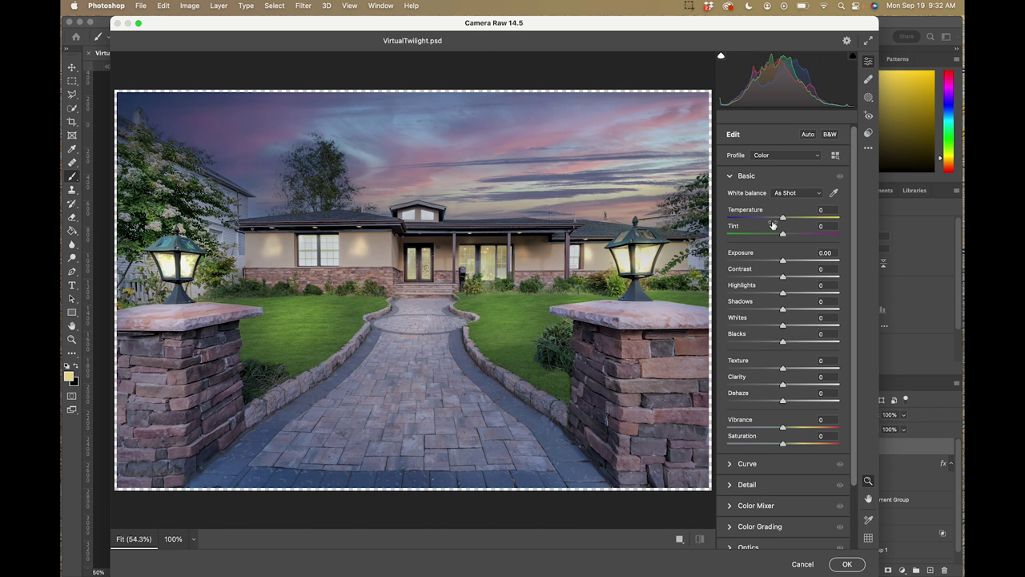
drag(783, 218, 786, 218)
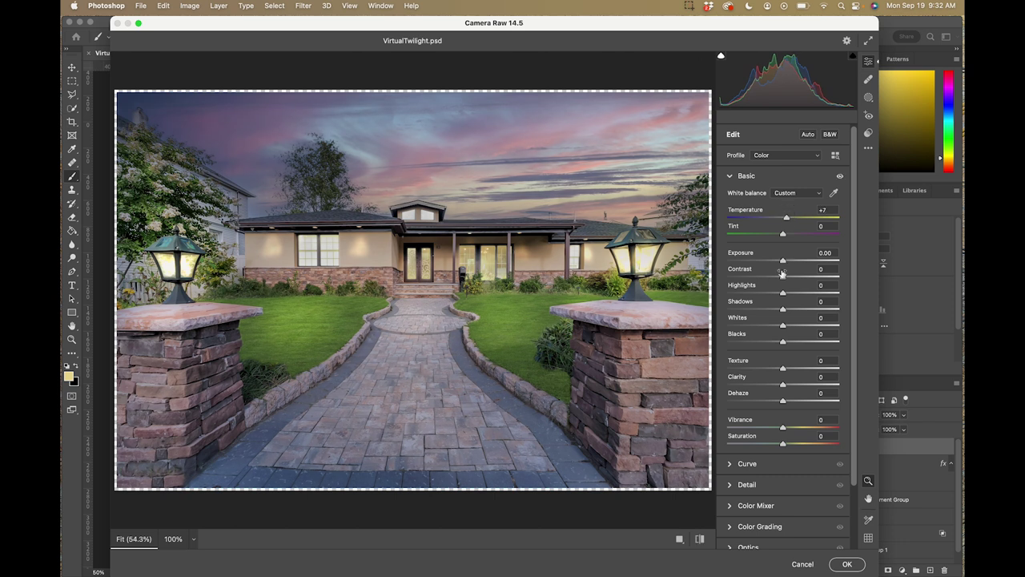
drag(784, 278, 794, 275)
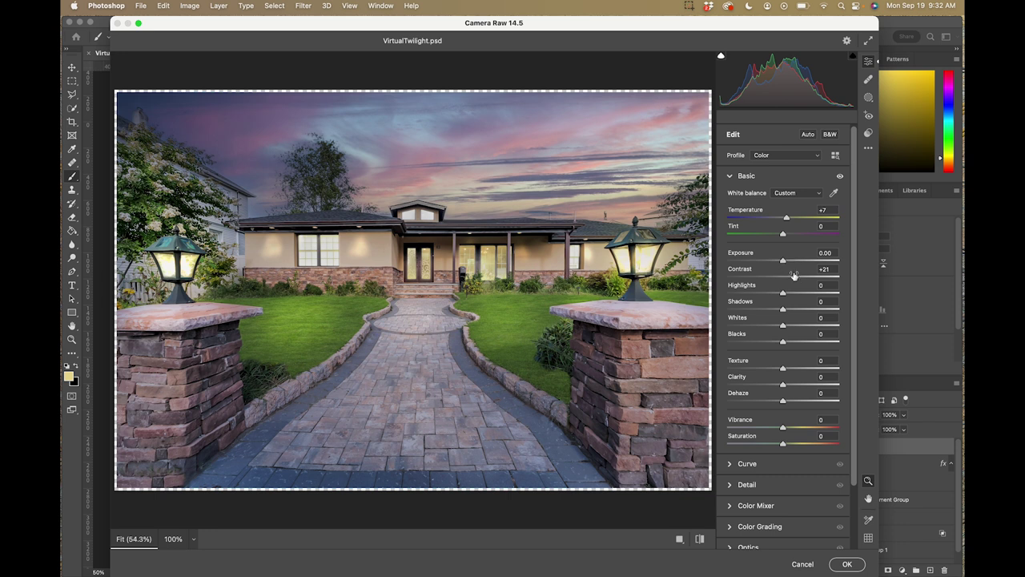
drag(784, 343, 780, 344)
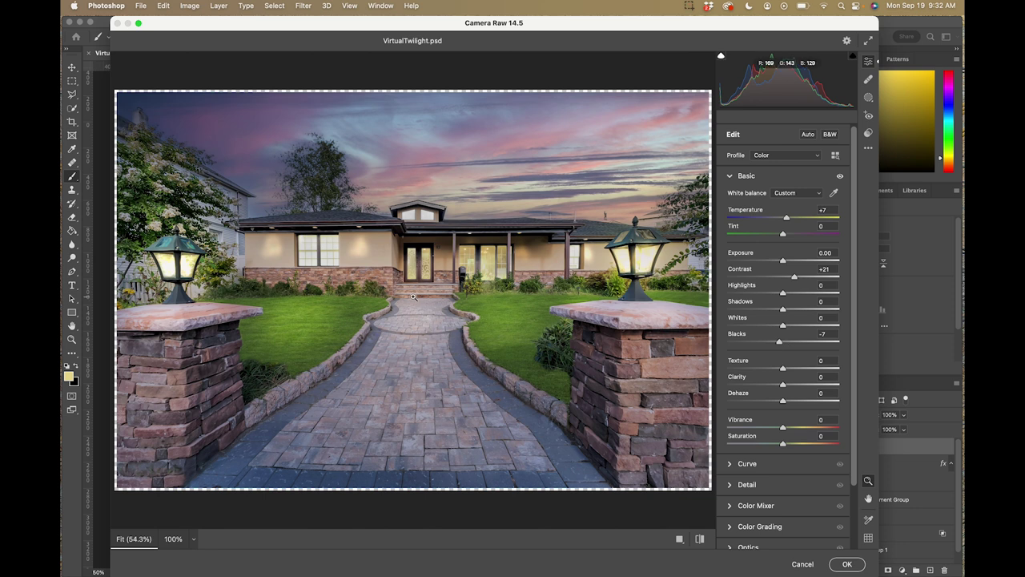
drag(786, 218, 786, 218)
Step: Compare the image before and after the Camera Raw adjustments
key(backslash)
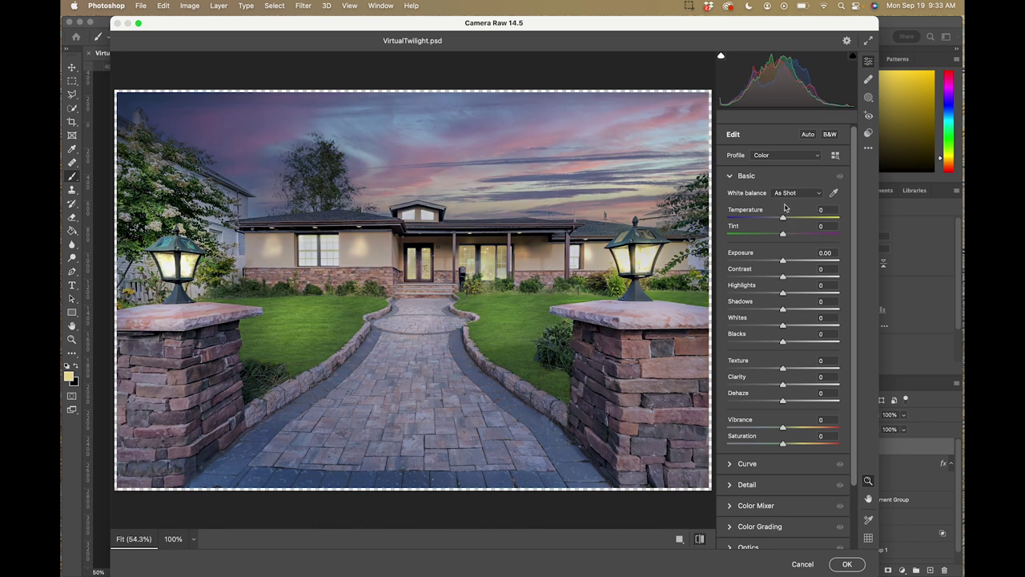
key(backslash)
key(backslash)
key(backslash)
key(backslash)
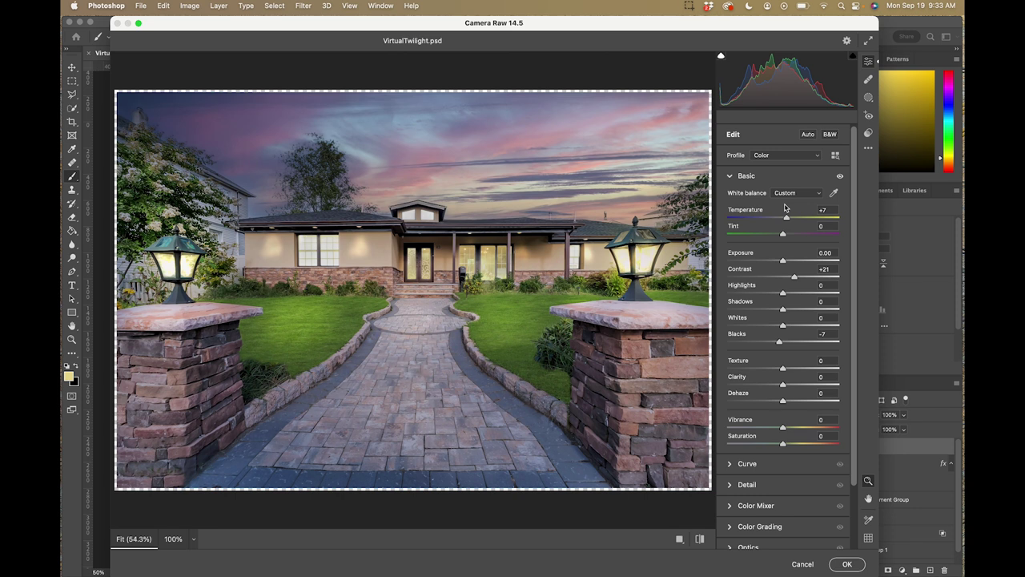
key(backslash)
key(backslash)
key(backslash)
key(backslash)
key(backslash)
Step: Set Saturation to +4 and Exposure to +0.05, and apply the Camera Raw adjustments to the merged layer
drag(784, 447, 788, 448)
drag(787, 447, 784, 446)
drag(784, 263, 785, 264)
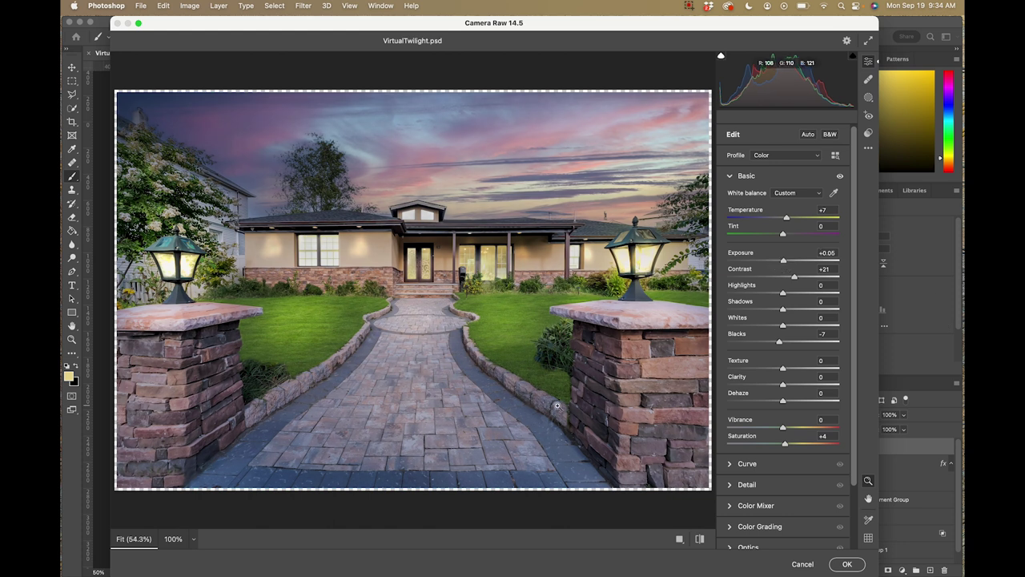
click(847, 564)
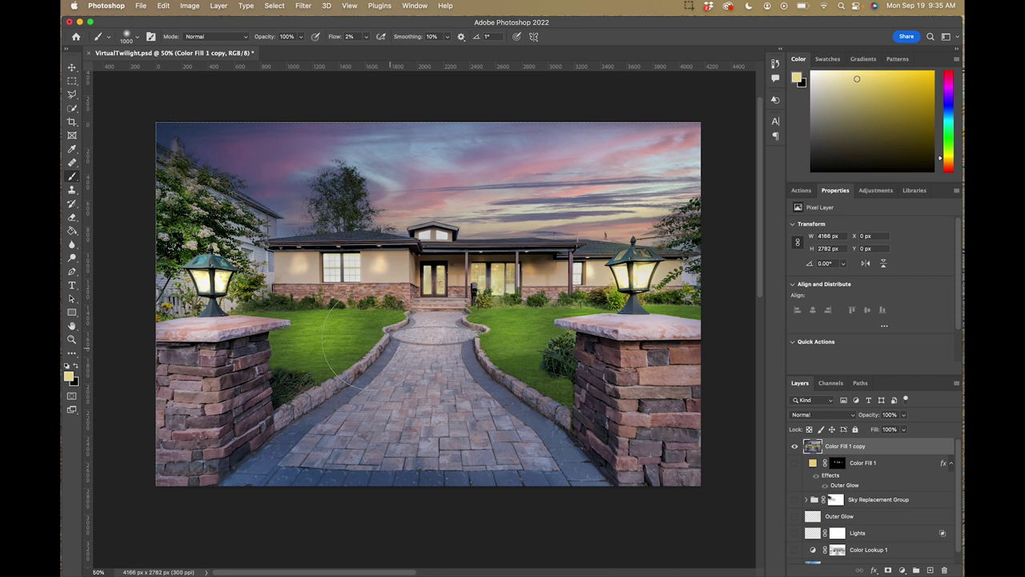